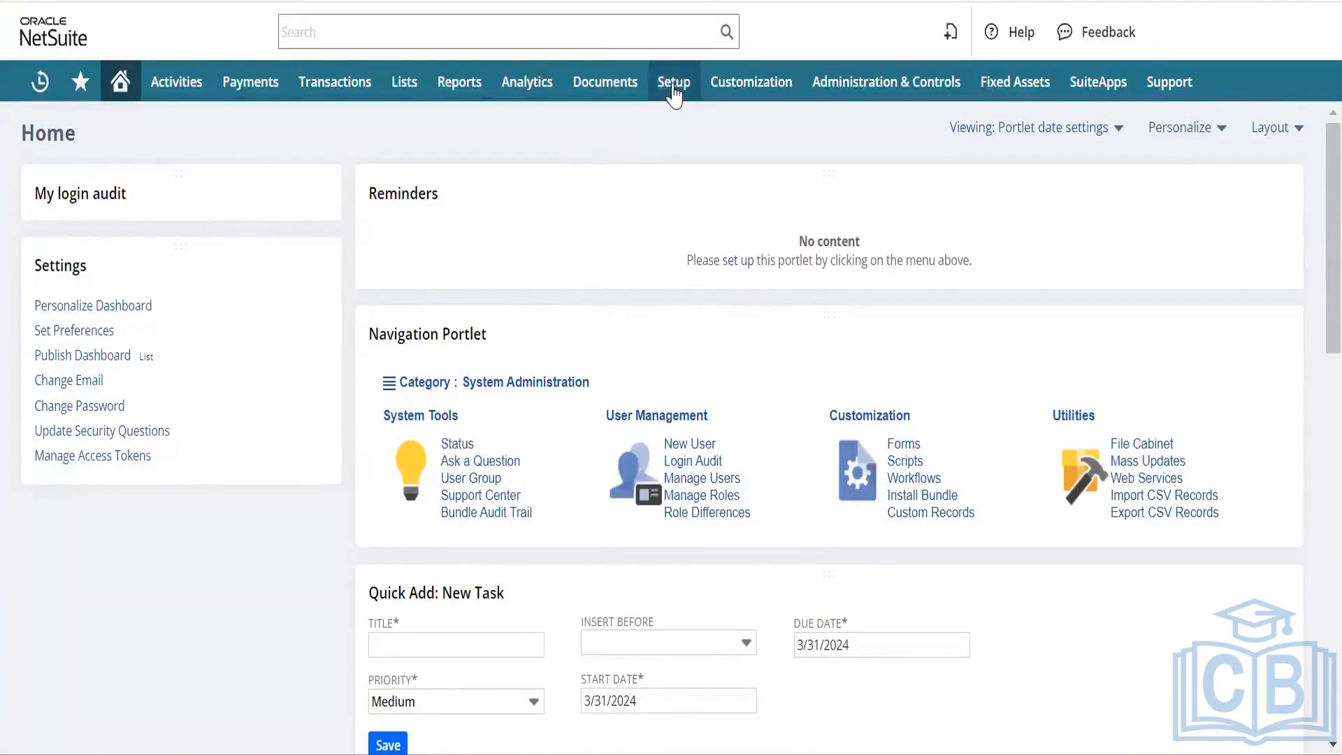
- Open the Manage Roles list from the Users/Roles setup in a new browser tab and switch to it
{"action": "mouse_move", "coordinate": [673, 89]}
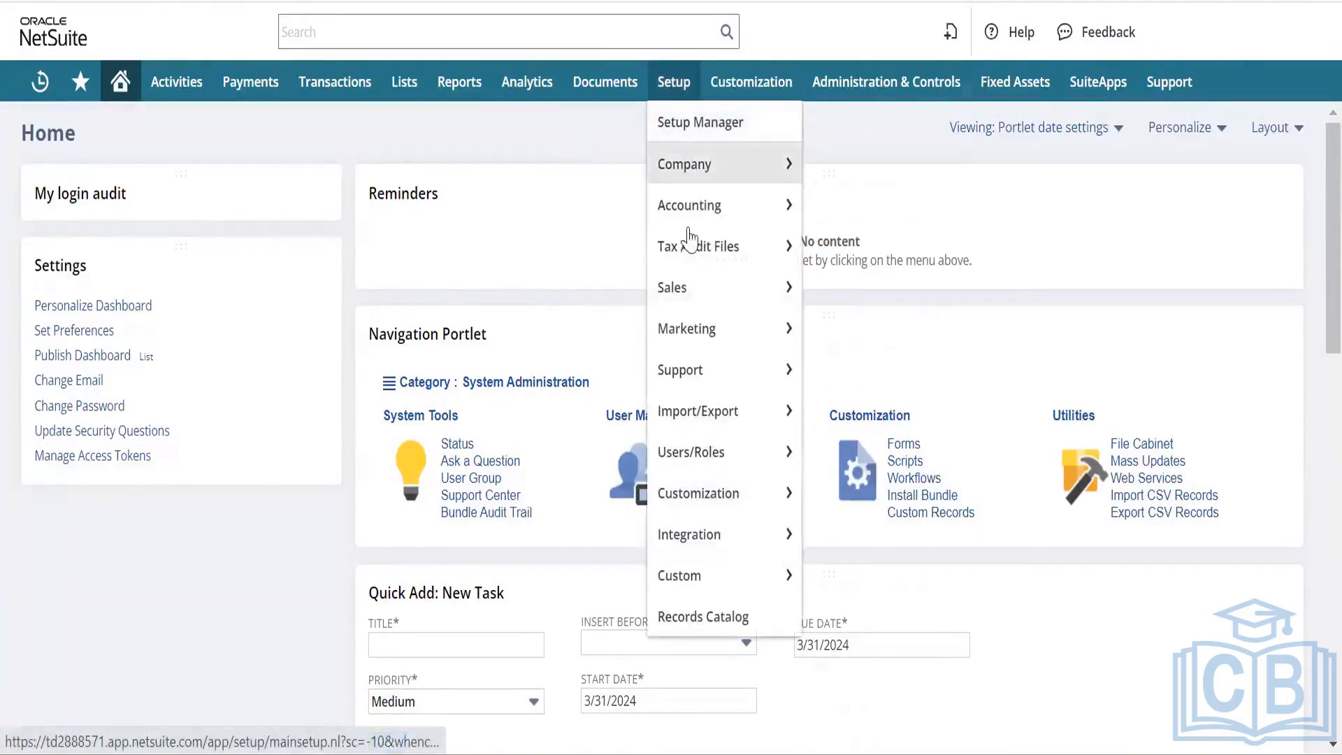
{"action": "mouse_move", "coordinate": [711, 451]}
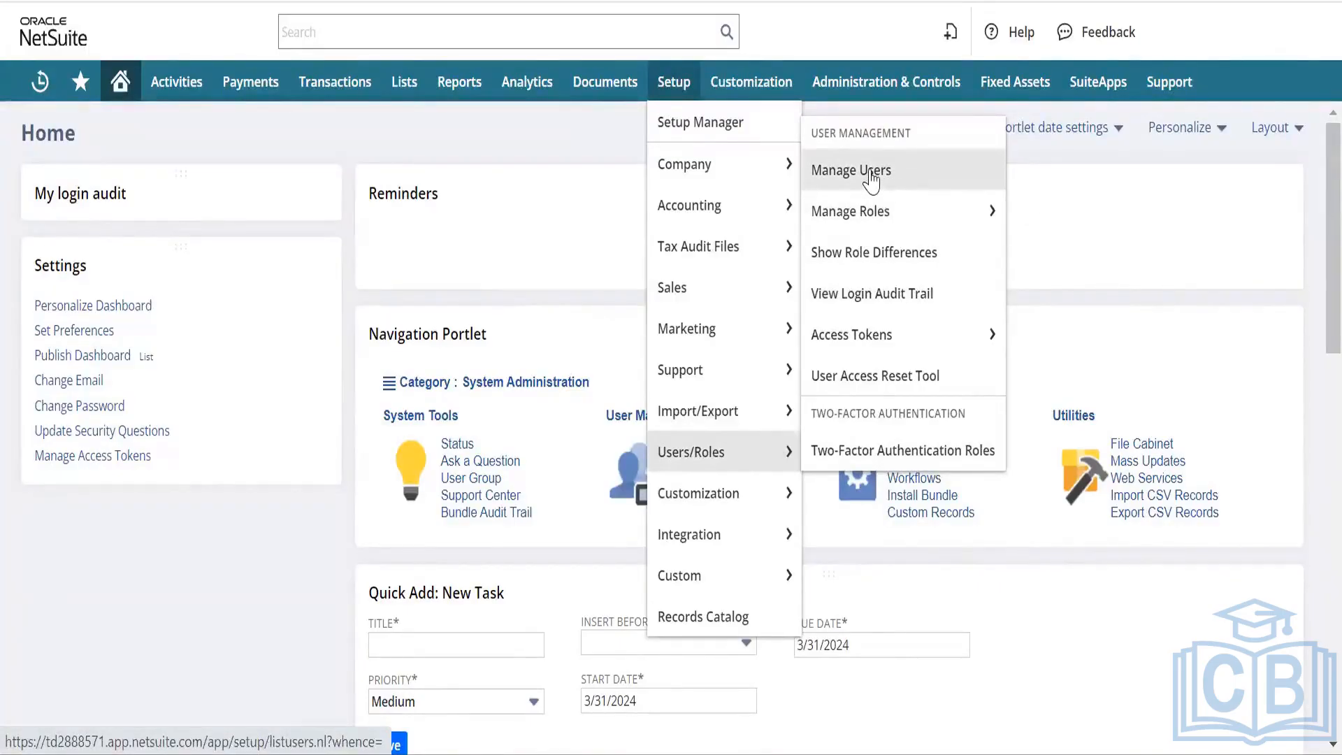
{"action": "mouse_move", "coordinate": [866, 215]}
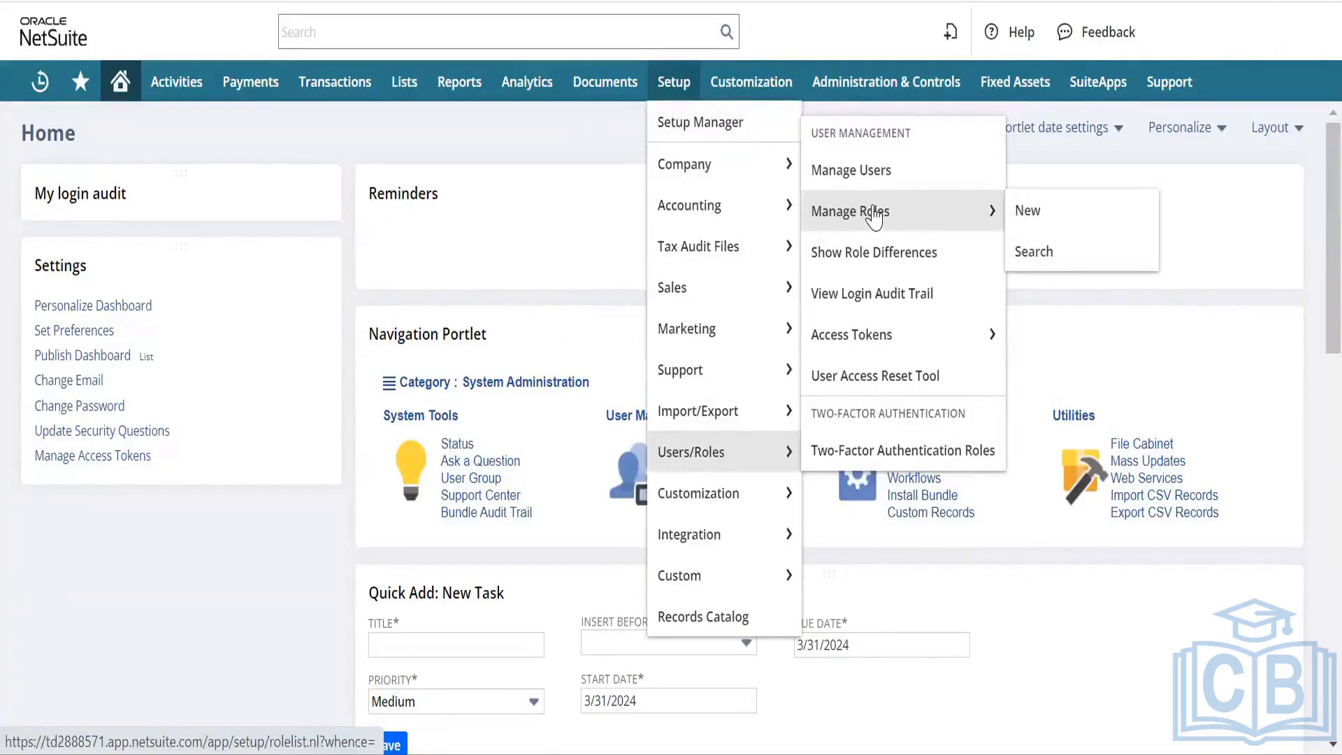
{"action": "right_click", "coordinate": [876, 211]}
{"action": "left_click", "coordinate": [933, 236]}
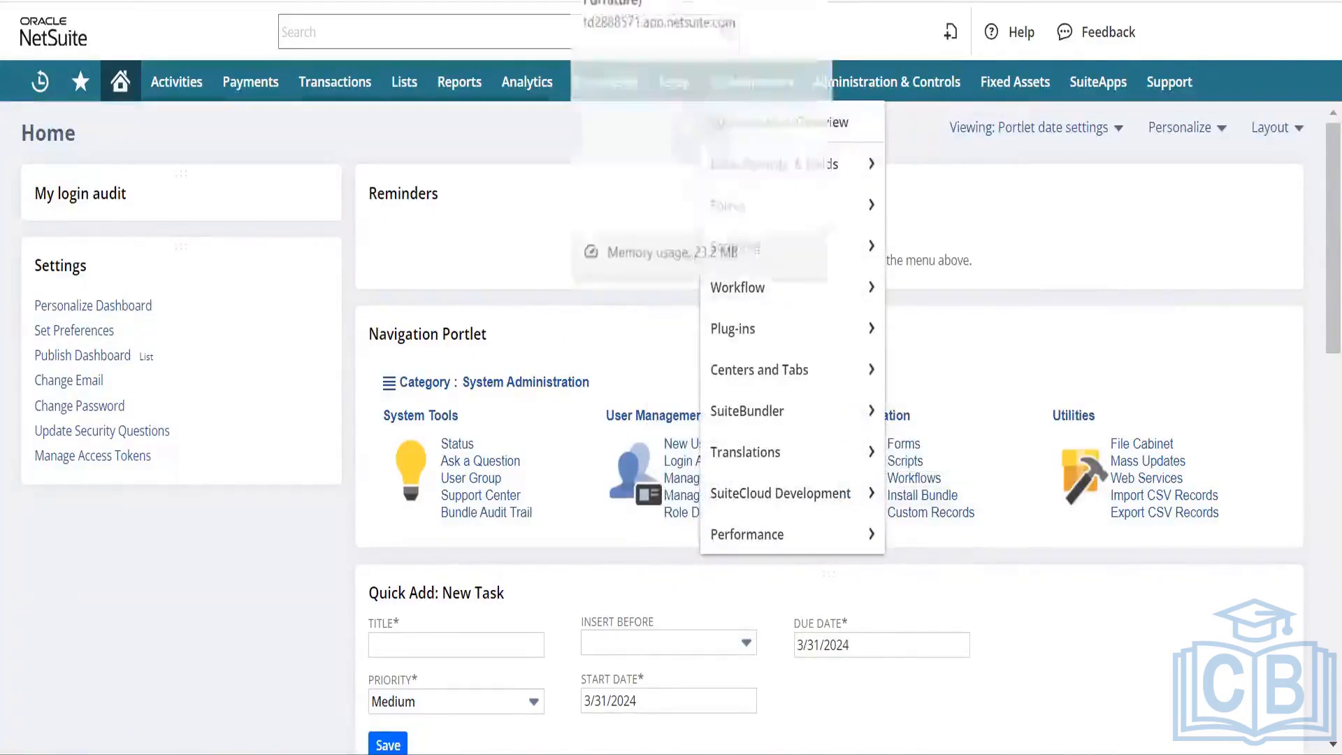
{"action": "left_click", "coordinate": [688, 1]}
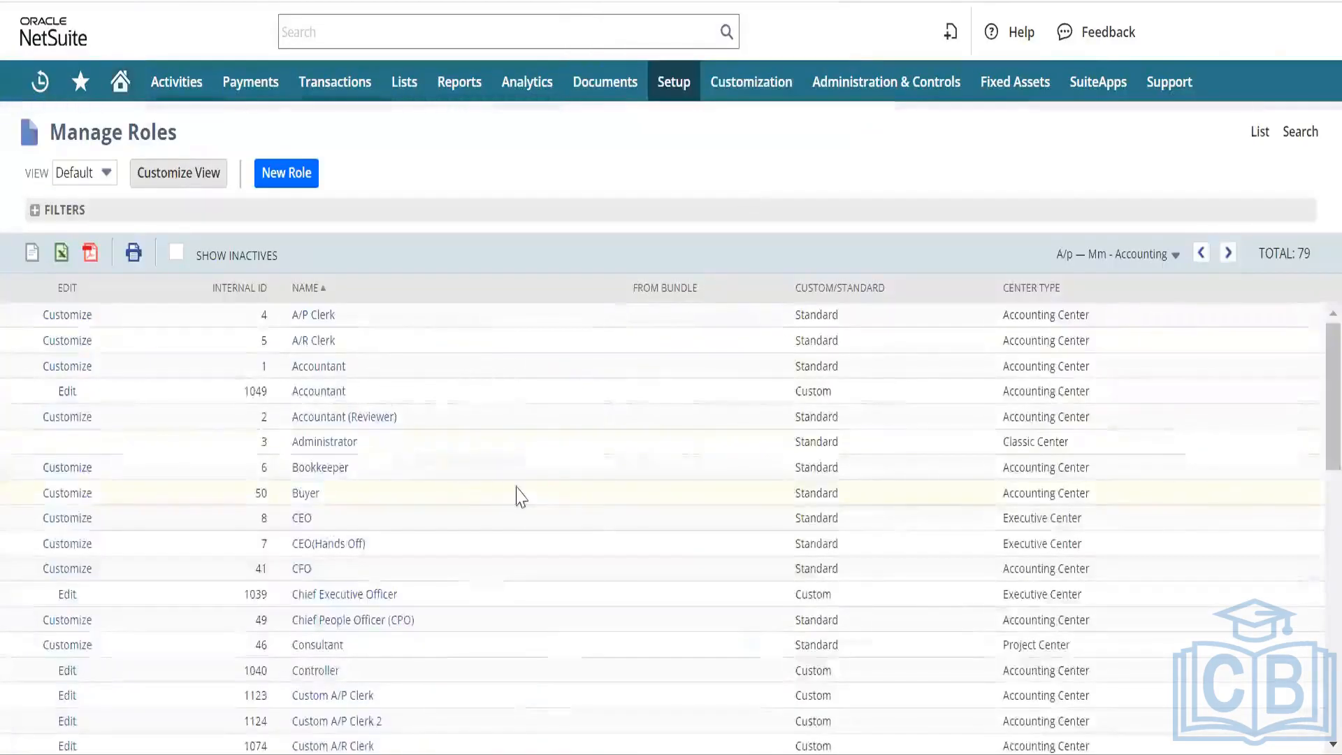
- Examine the roles on the Manage Roles list, comparing the standard roles offering Customize with the custom roles offering Edit
{"action": "scroll", "coordinate": [516, 487], "scroll_direction": "down", "scroll_amount": 2}
{"action": "scroll", "coordinate": [516, 478], "scroll_direction": "up", "scroll_amount": 2}
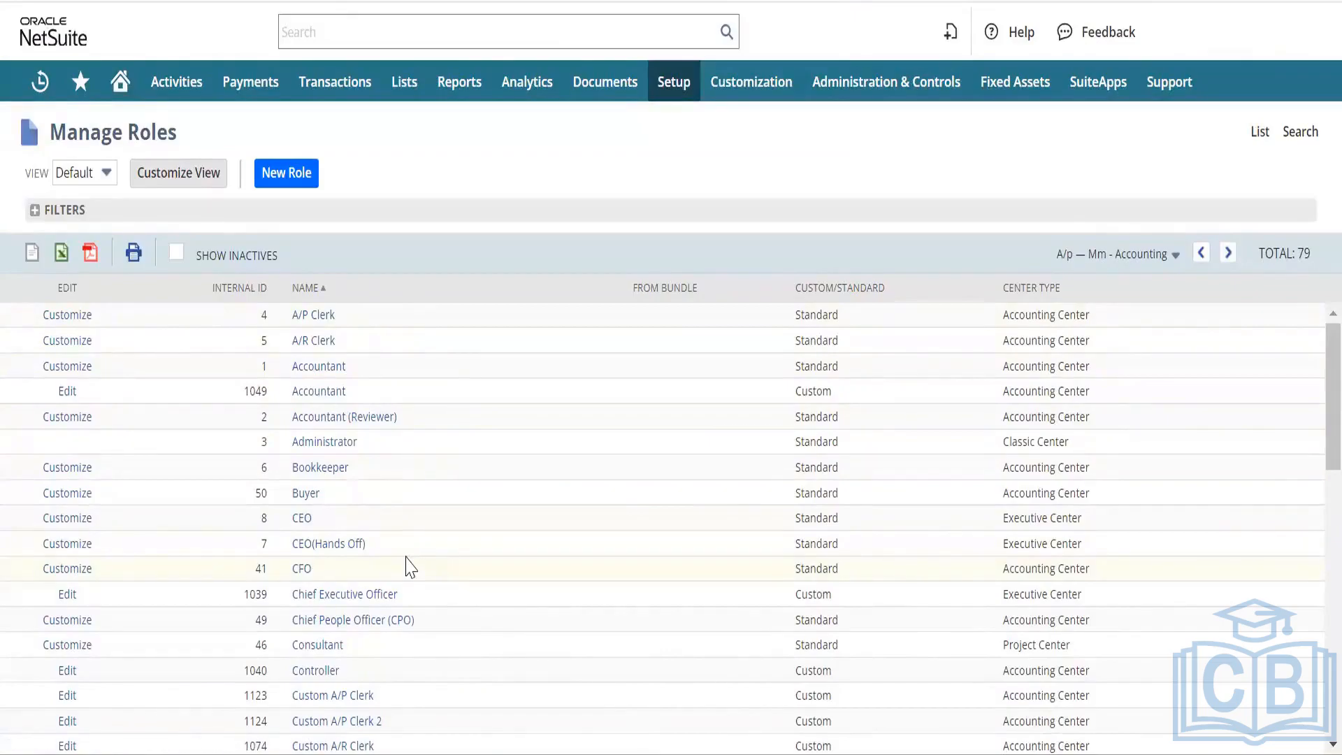
{"action": "scroll", "coordinate": [409, 566], "scroll_direction": "down", "scroll_amount": 1}
{"action": "scroll", "coordinate": [408, 563], "scroll_direction": "up", "scroll_amount": 1}
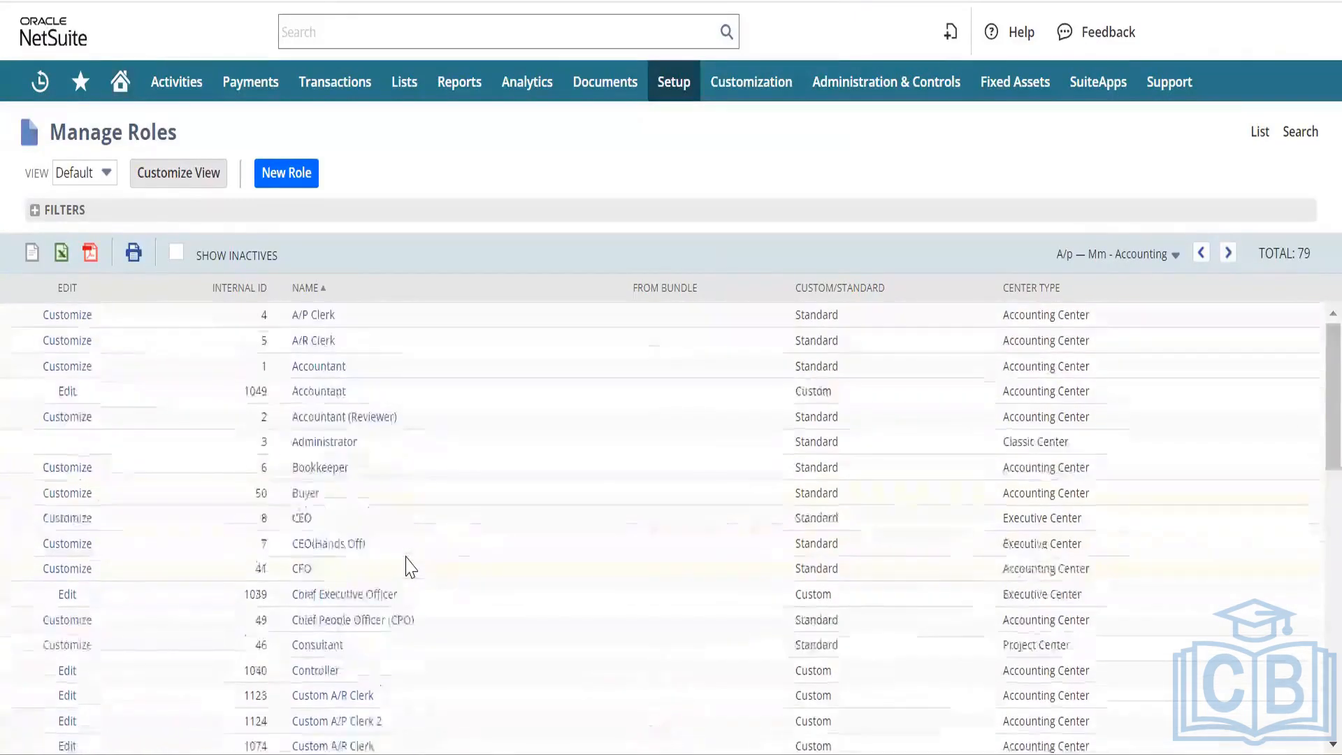
{"action": "left_click", "coordinate": [308, 340]}
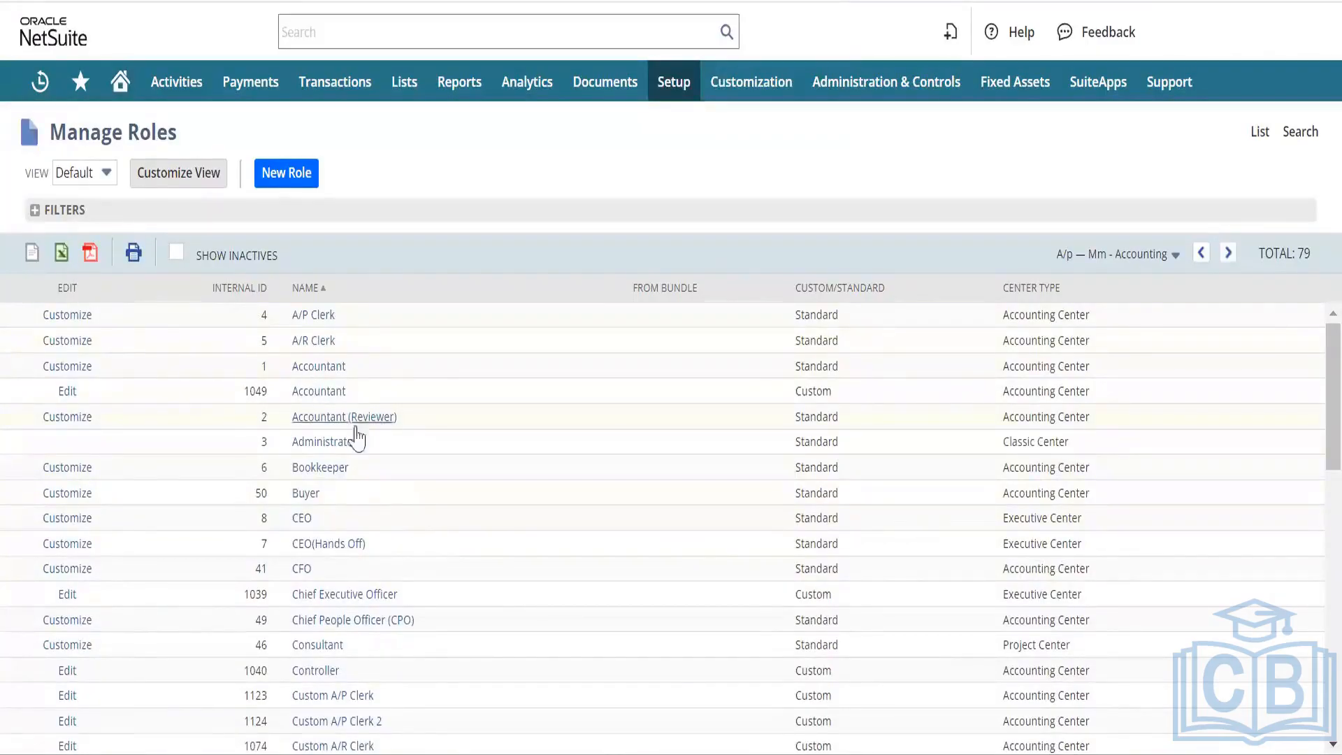
{"action": "left_click", "coordinate": [77, 325]}
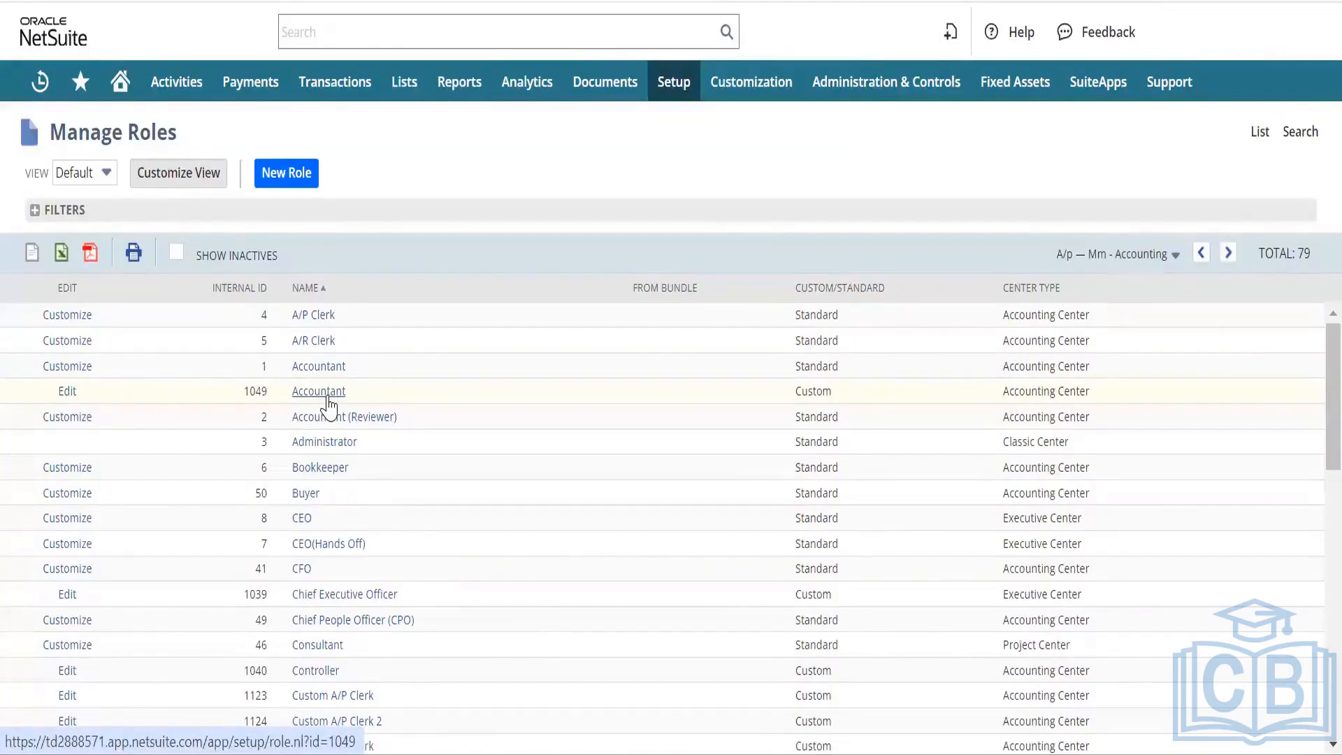
{"action": "scroll", "coordinate": [454, 599], "scroll_direction": "down", "scroll_amount": 5}
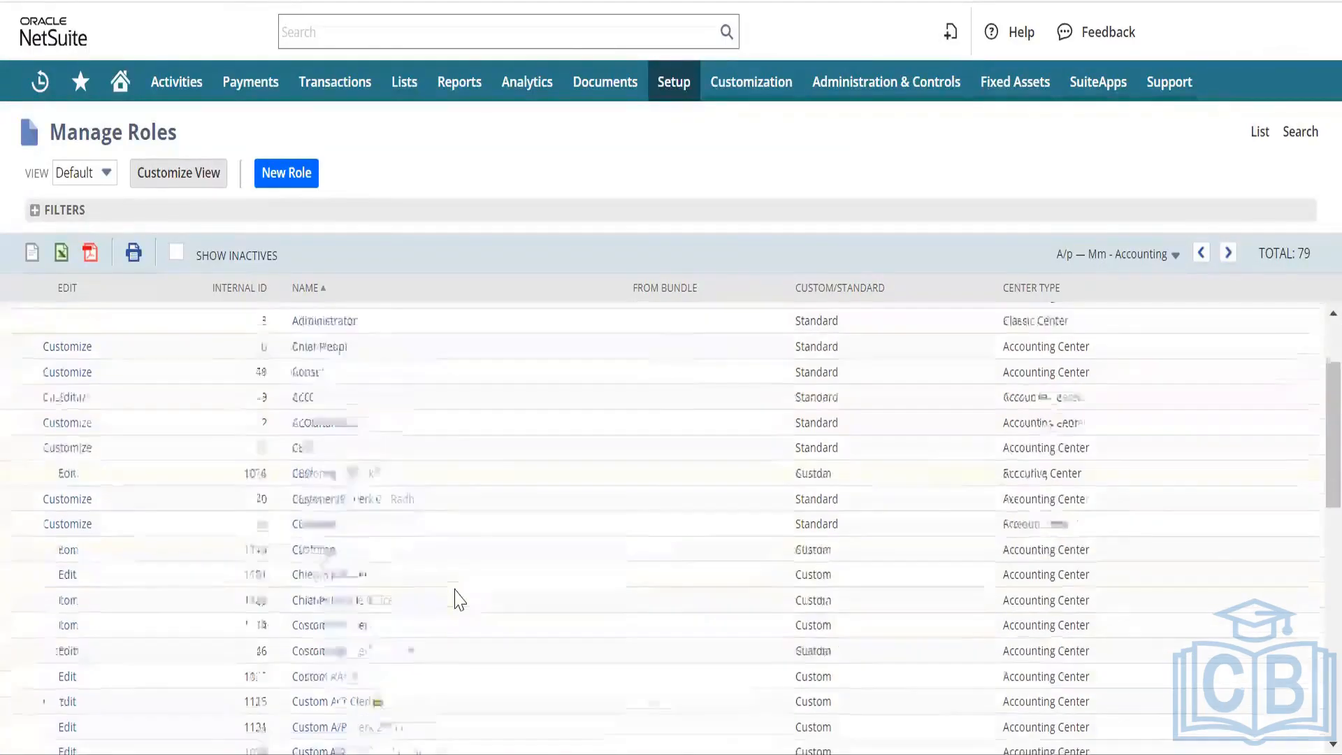
{"action": "scroll", "coordinate": [454, 599], "scroll_direction": "up", "scroll_amount": 1}
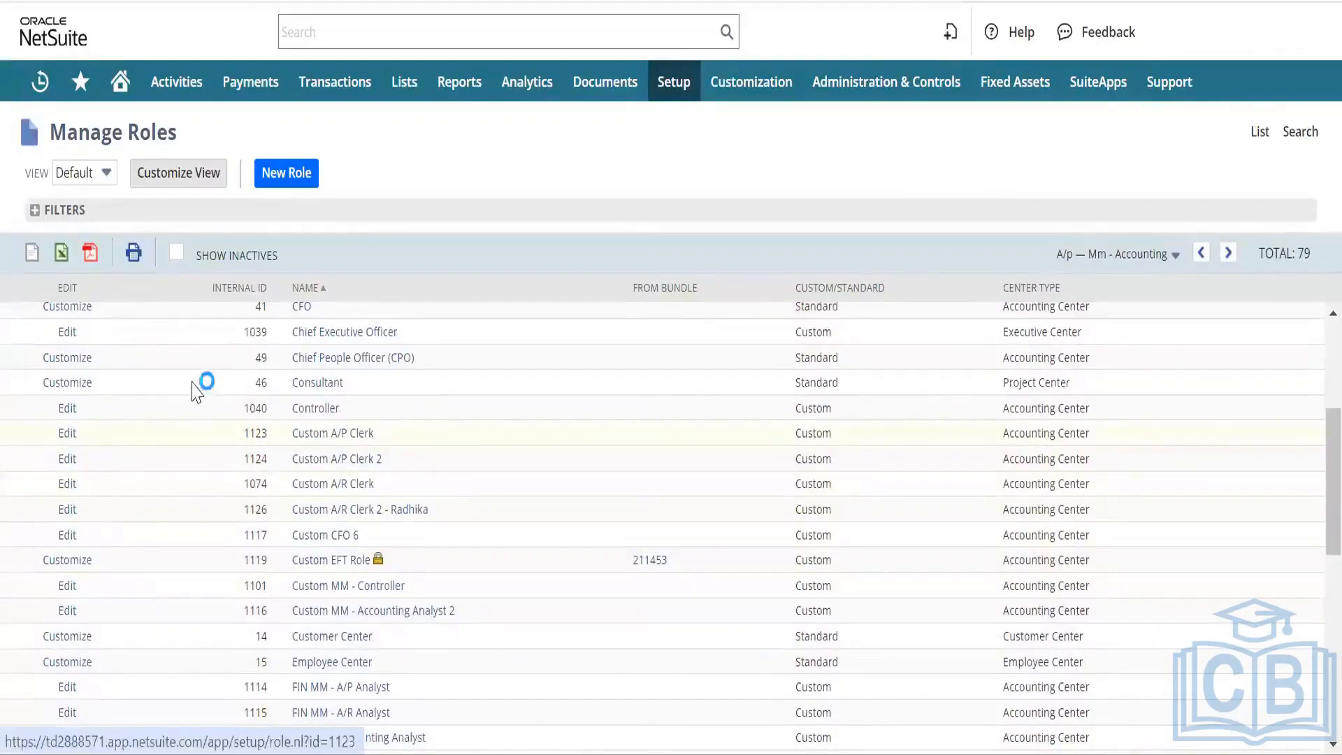
{"action": "scroll", "coordinate": [408, 430], "scroll_direction": "up", "scroll_amount": 4}
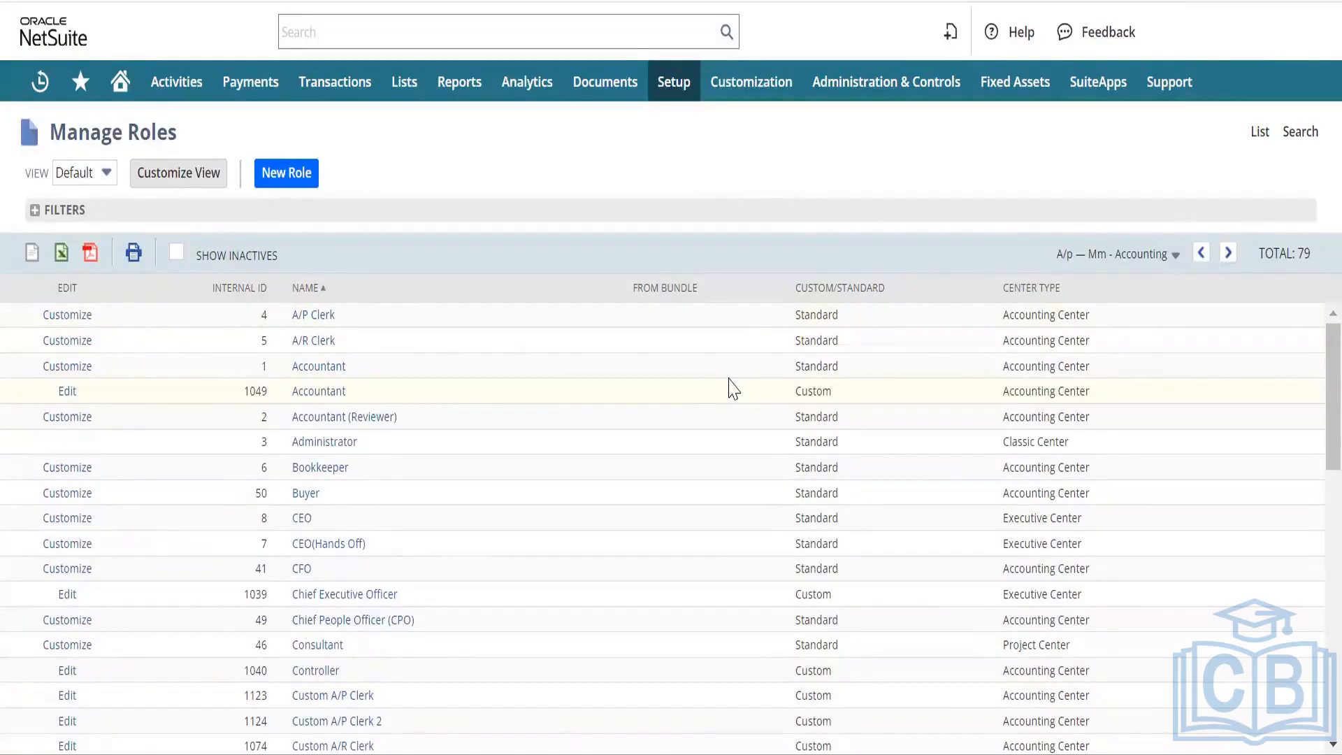
- Look through the center types of the A/p — Mm - Accounting range and search the page for "classic"
{"action": "scroll", "coordinate": [768, 507], "scroll_direction": "down", "scroll_amount": 5}
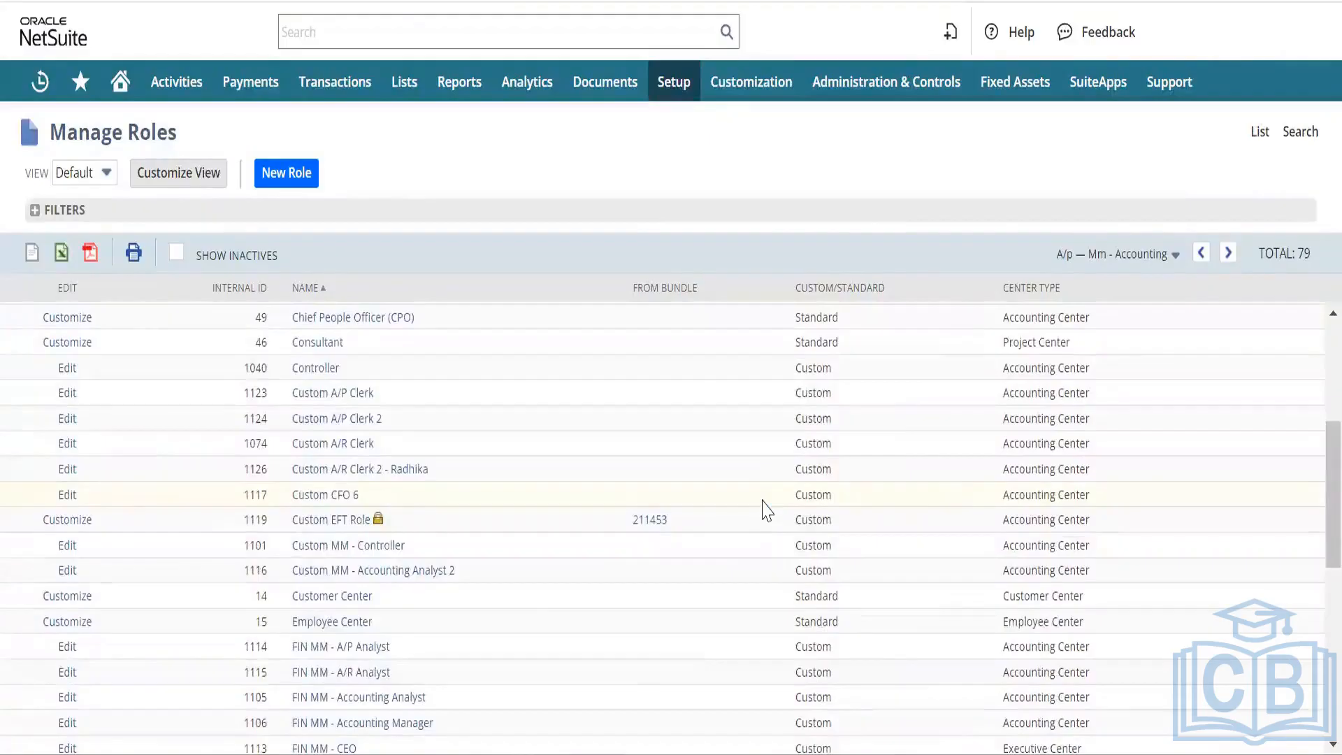
{"action": "scroll", "coordinate": [766, 510], "scroll_direction": "down", "scroll_amount": 3}
{"action": "scroll", "coordinate": [767, 511], "scroll_direction": "down", "scroll_amount": 3}
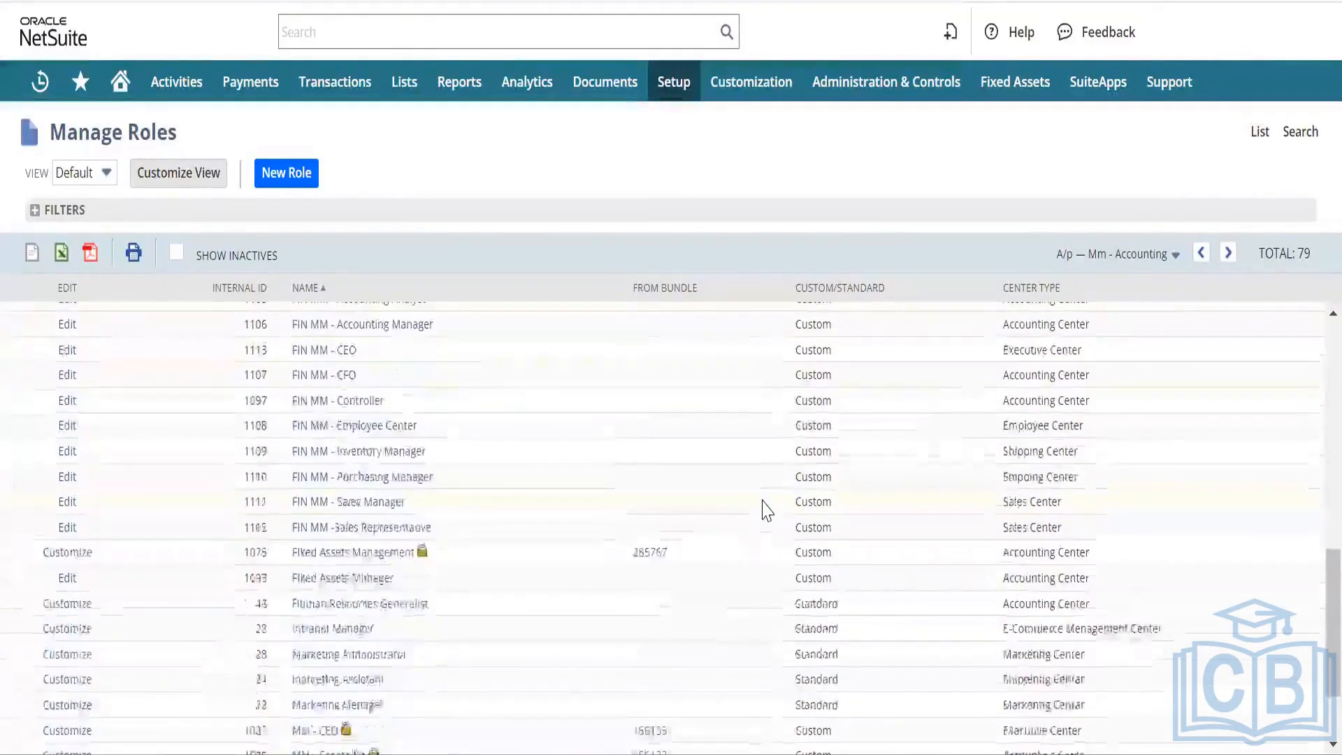
{"action": "scroll", "coordinate": [767, 510], "scroll_direction": "down", "scroll_amount": 2}
{"action": "scroll", "coordinate": [767, 511], "scroll_direction": "up", "scroll_amount": 1}
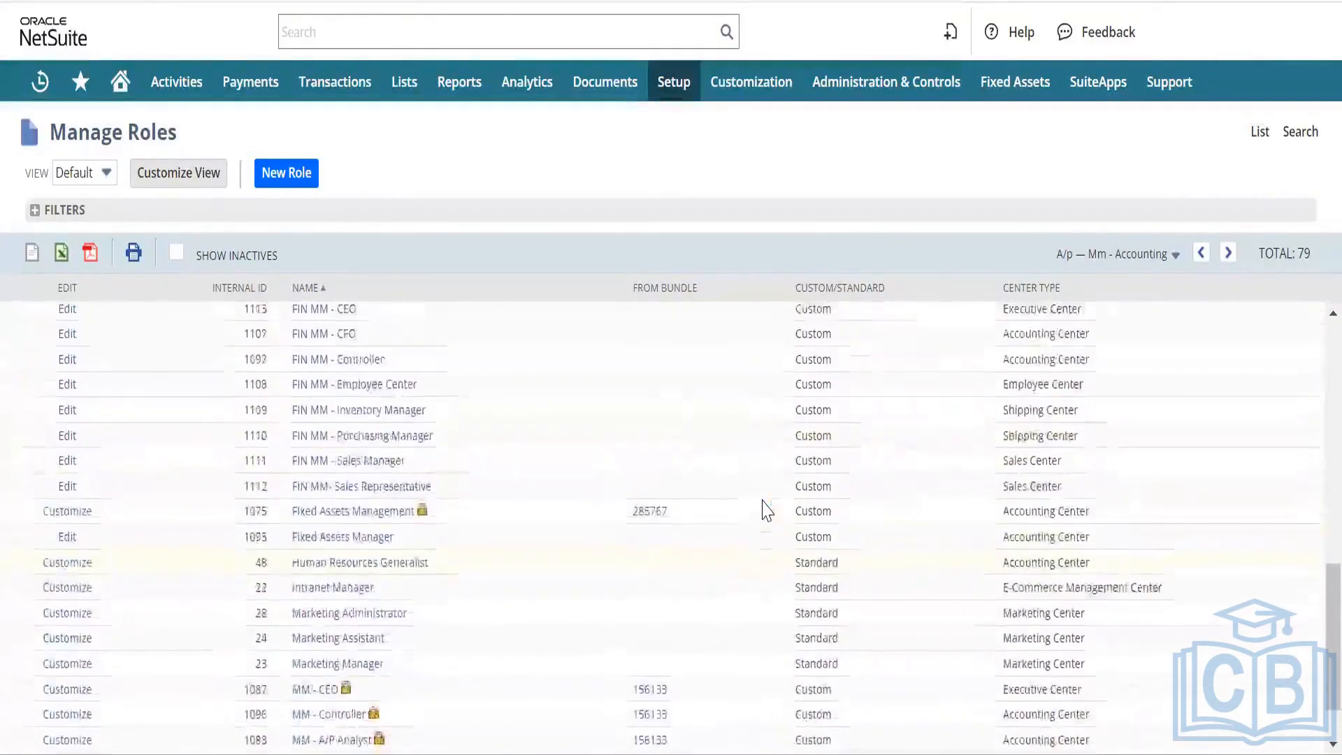
{"action": "scroll", "coordinate": [766, 510], "scroll_direction": "up", "scroll_amount": 10}
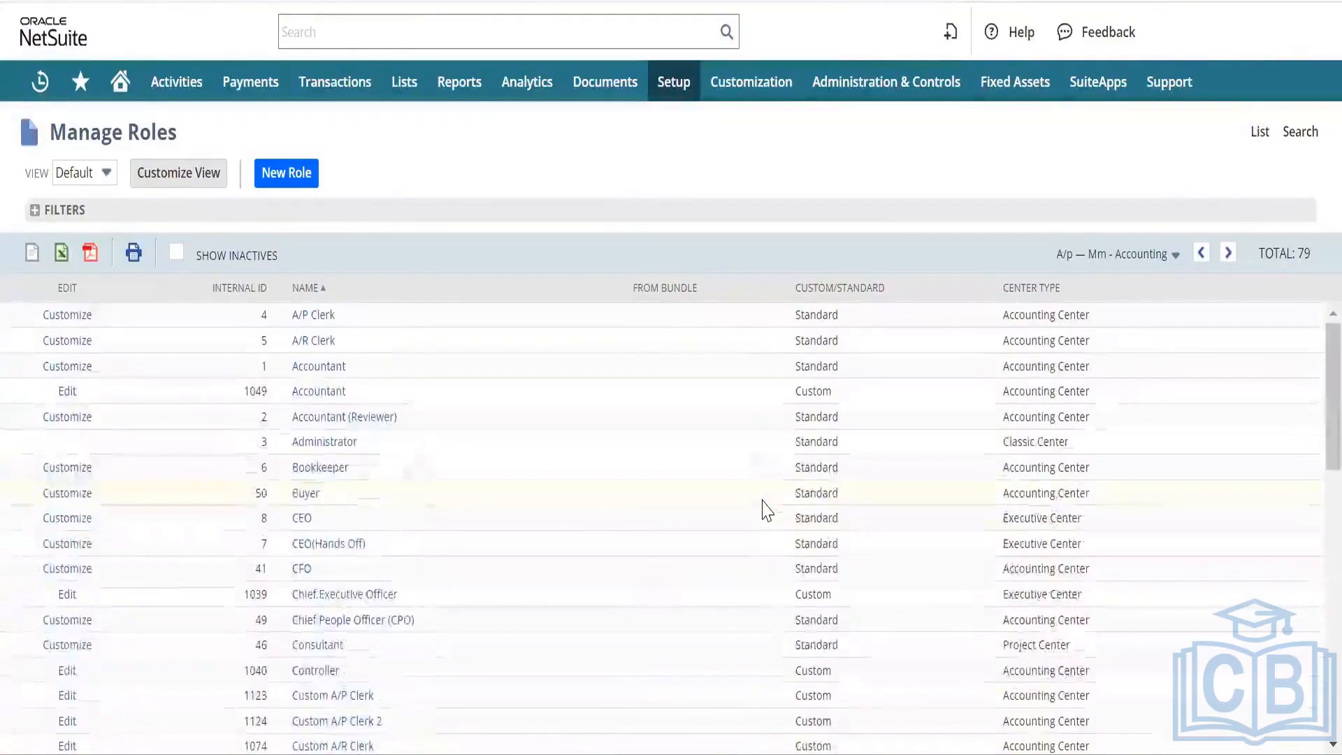
{"action": "key", "text": "ctrl+f"}
{"action": "type", "text": "class"}
{"action": "key", "text": "BackSpace"}
{"action": "key", "text": "BackSpace"}
{"action": "key", "text": "BackSpace"}
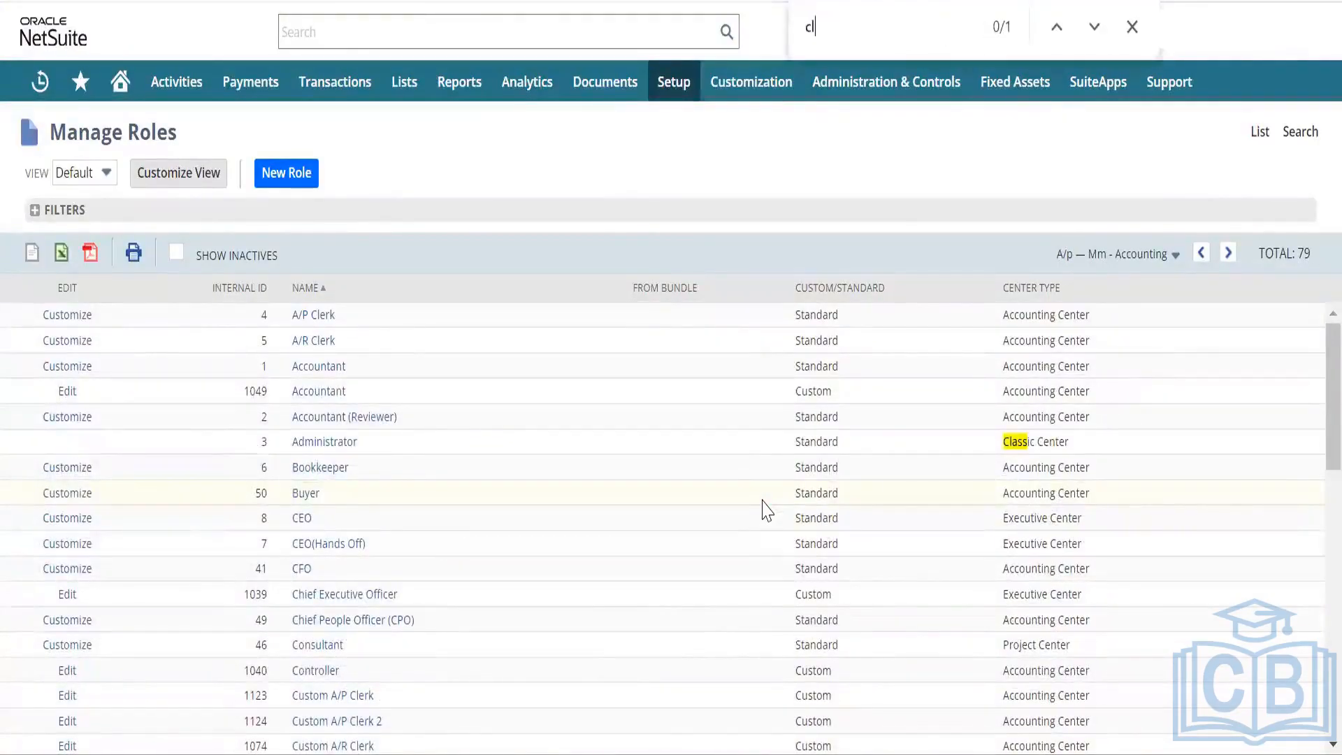
{"action": "type", "text": "assic"}
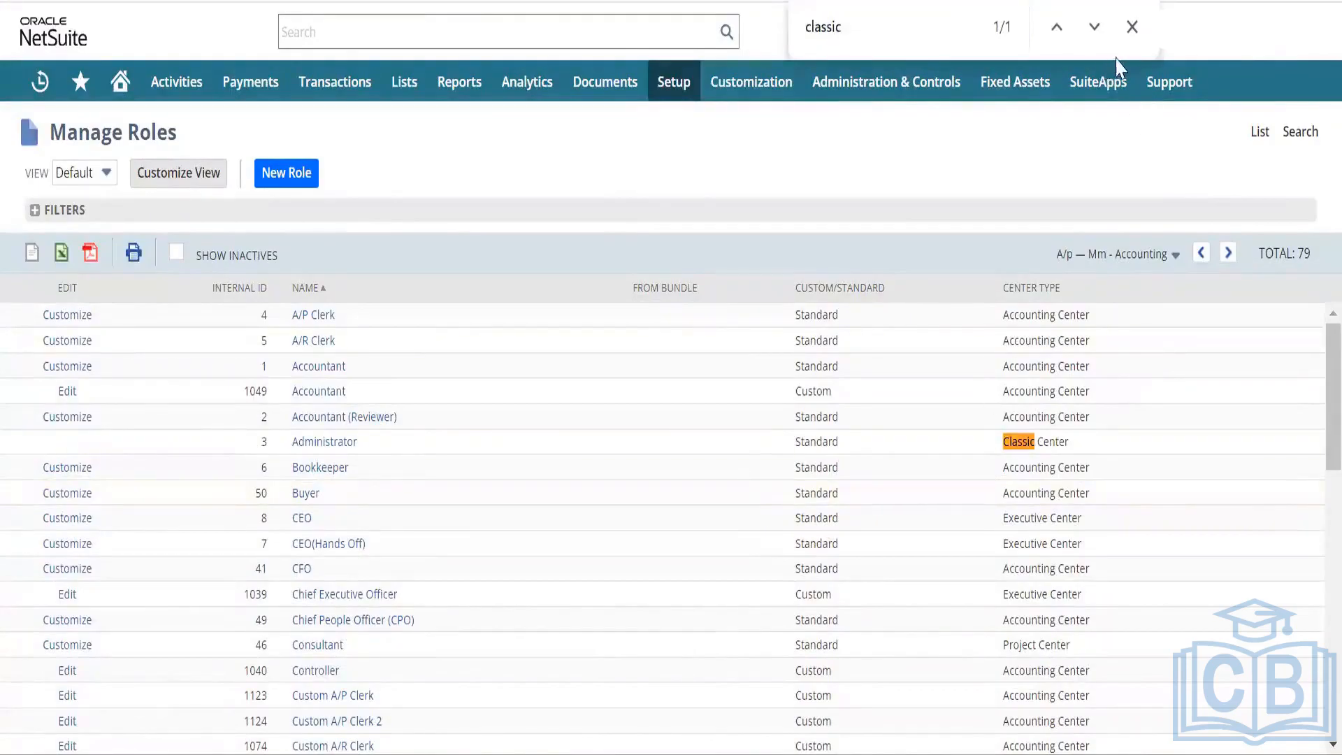
{"action": "left_click", "coordinate": [1131, 27]}
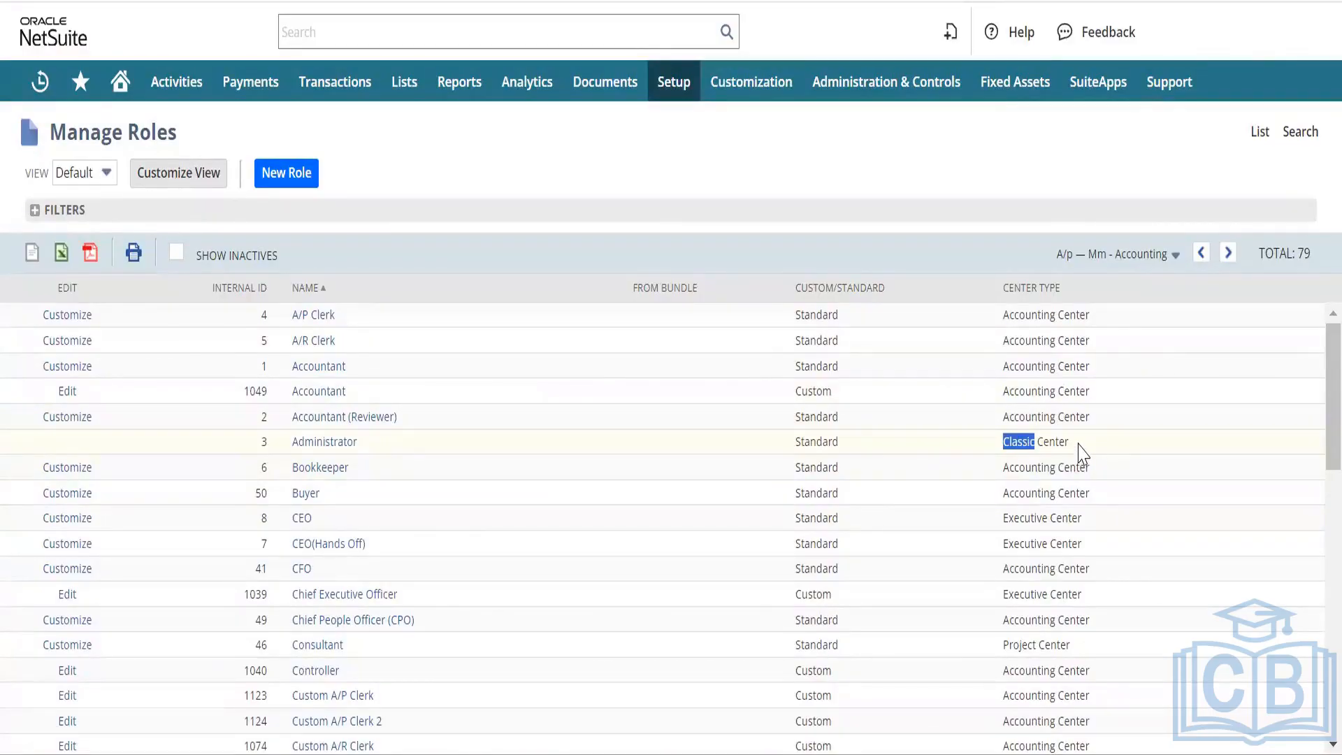
- Show the Mm - Cfo — Warehouse range of roles and examine the center type assigned to each one
{"action": "scroll", "coordinate": [1039, 494], "scroll_direction": "down", "scroll_amount": 3}
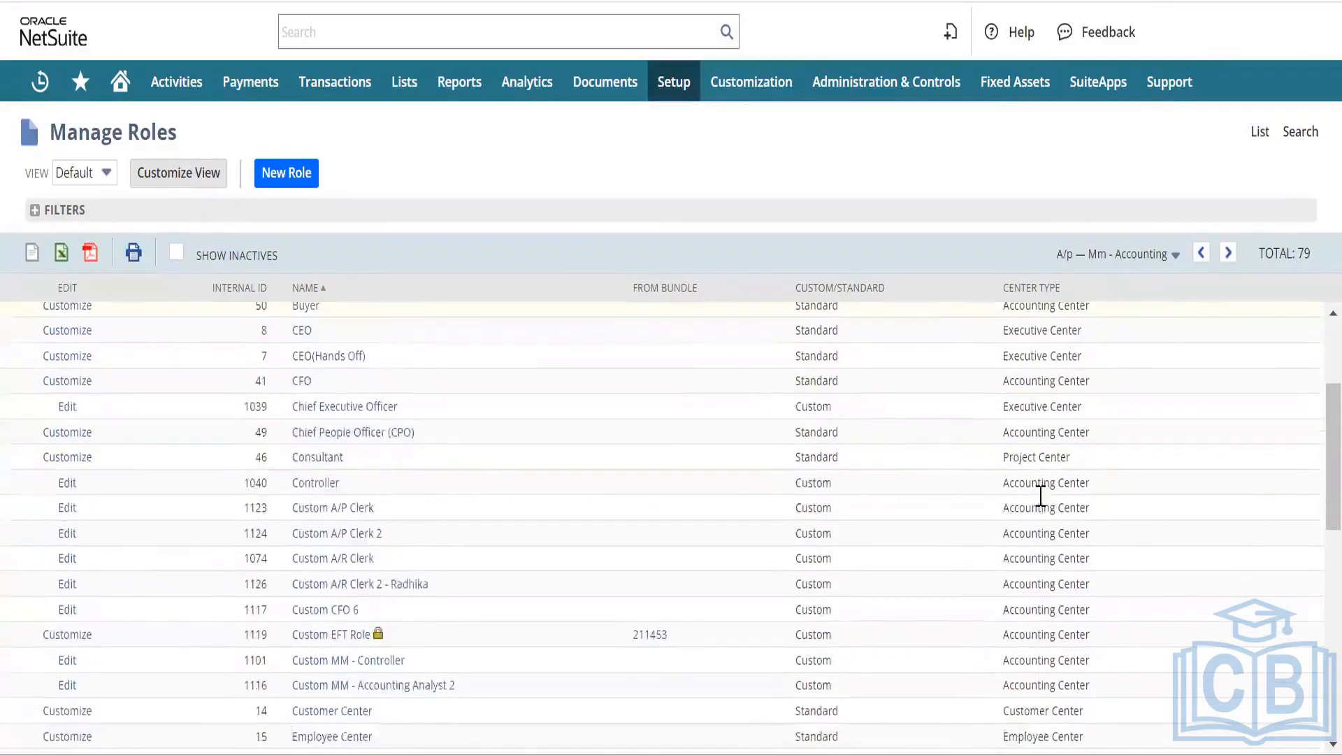
{"action": "scroll", "coordinate": [1039, 495], "scroll_direction": "up", "scroll_amount": 3}
{"action": "left_click", "coordinate": [1125, 254]}
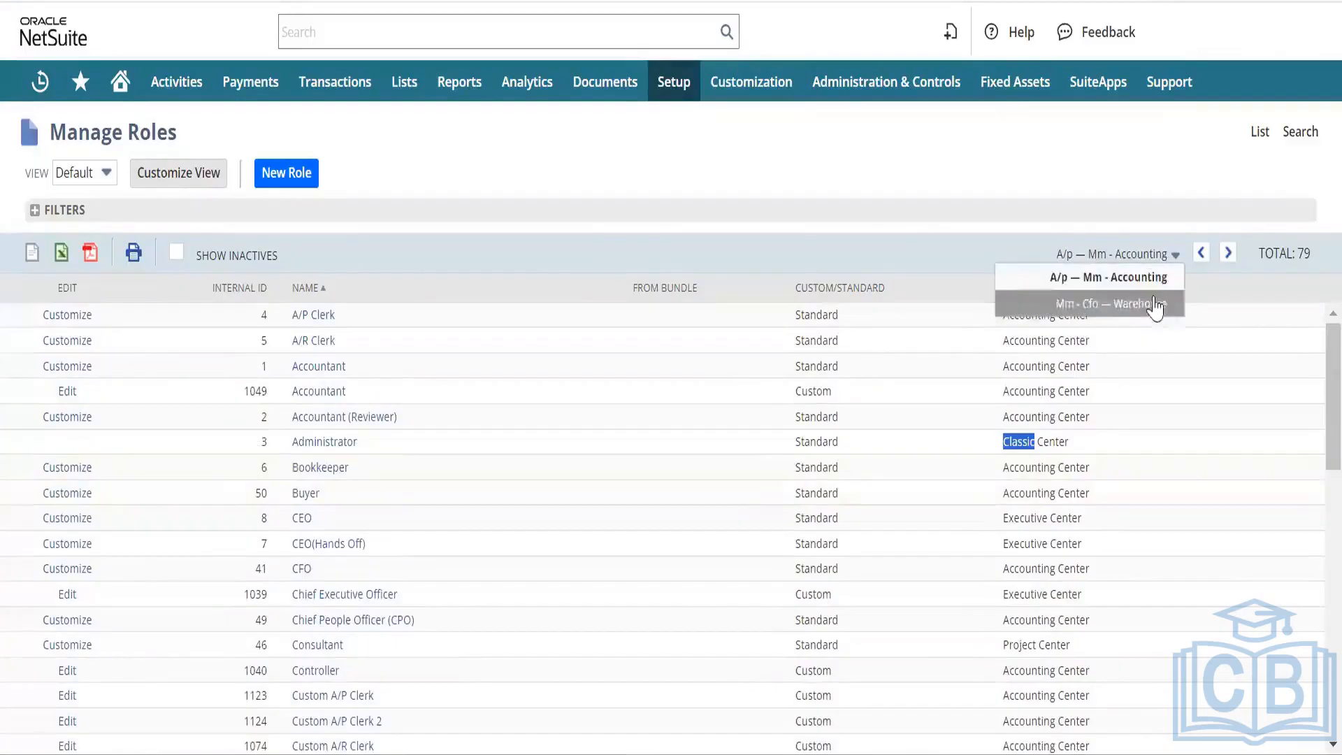
{"action": "left_click", "coordinate": [1108, 303]}
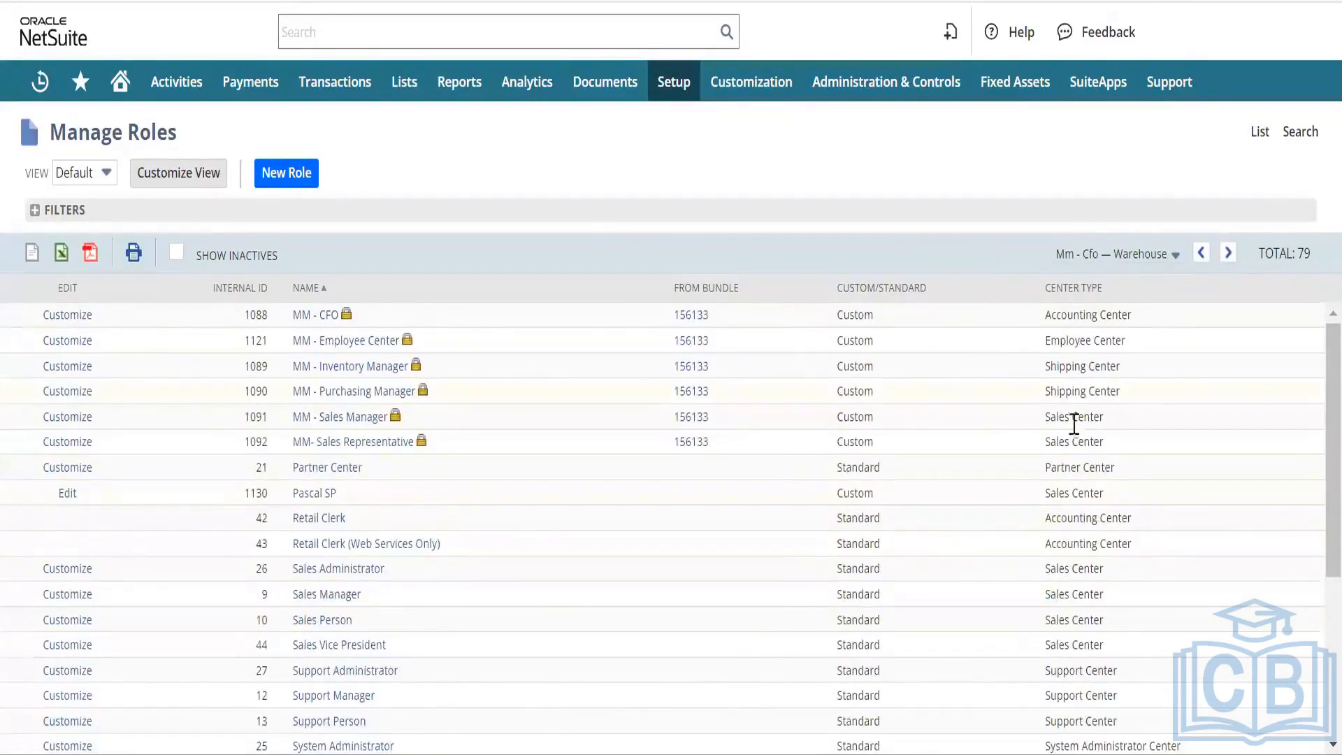
{"action": "scroll", "coordinate": [1075, 438], "scroll_direction": "down", "scroll_amount": 5}
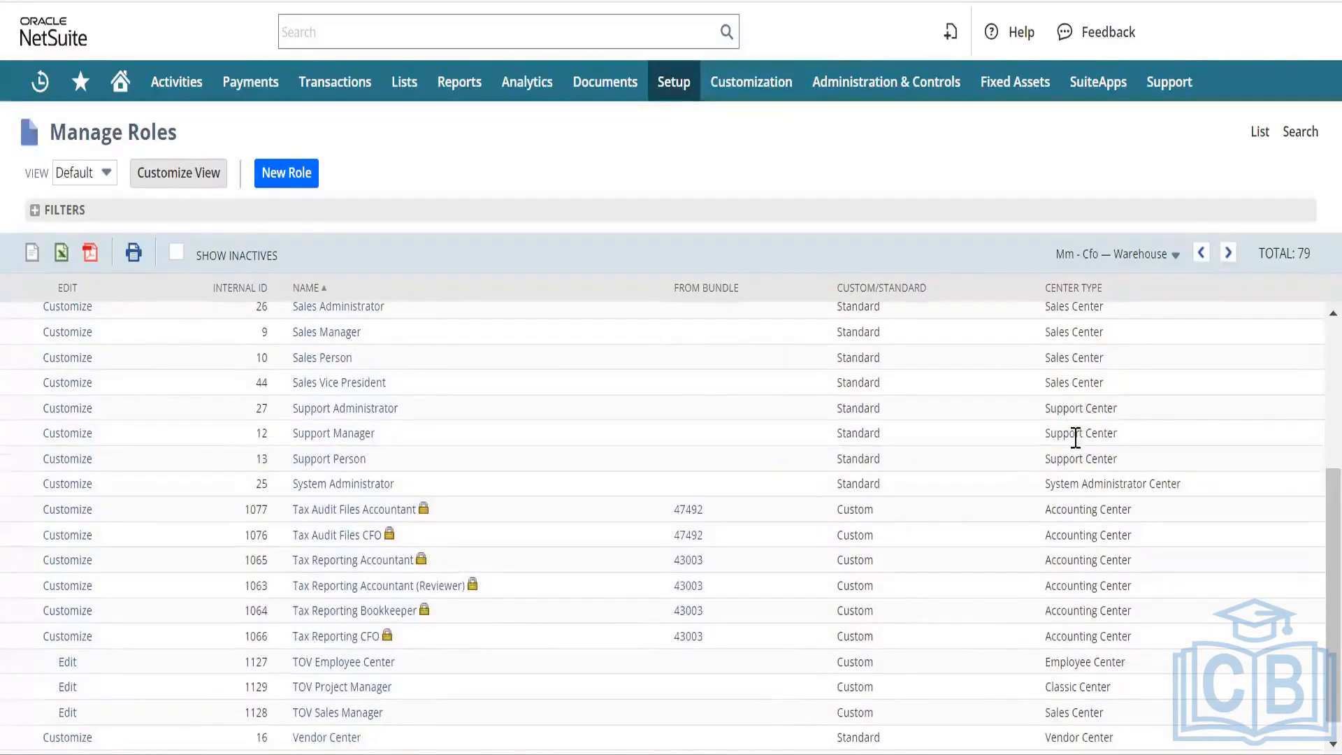
{"action": "scroll", "coordinate": [1075, 439], "scroll_direction": "down", "scroll_amount": 1}
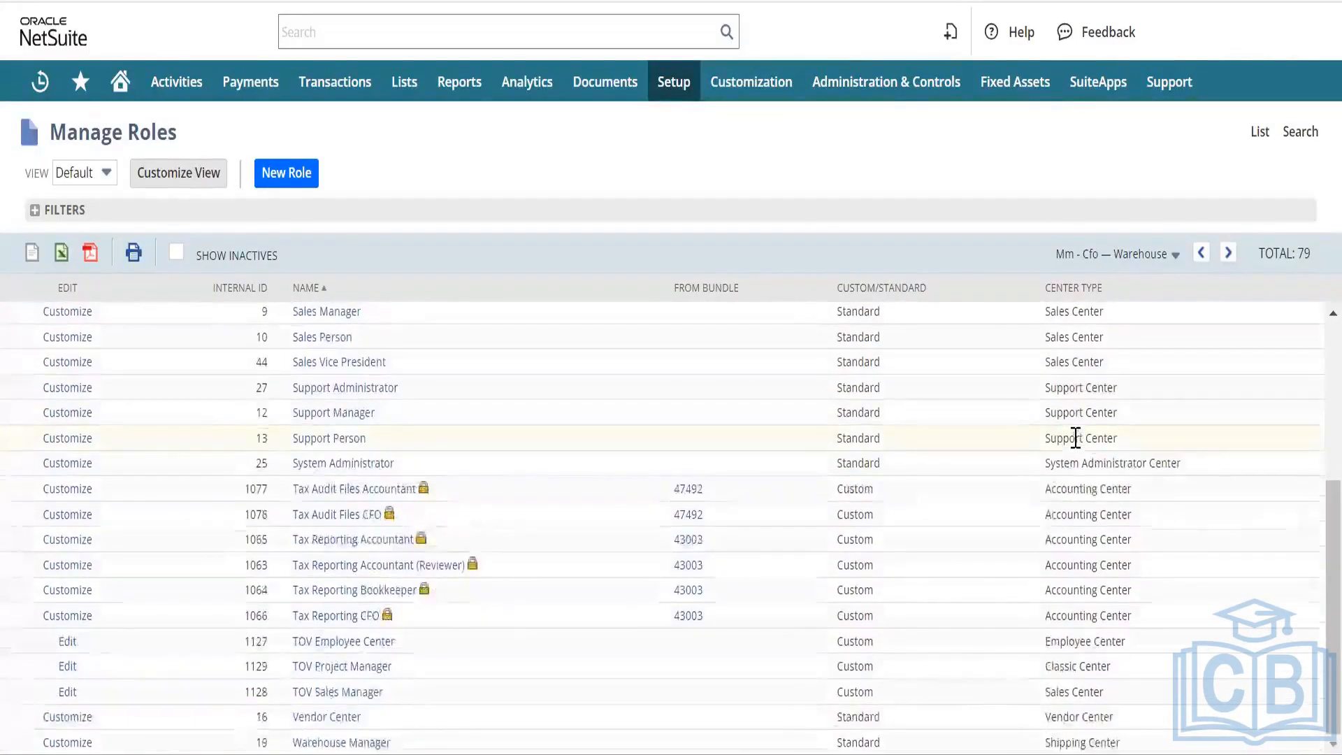
{"action": "scroll", "coordinate": [1075, 438], "scroll_direction": "up", "scroll_amount": 1}
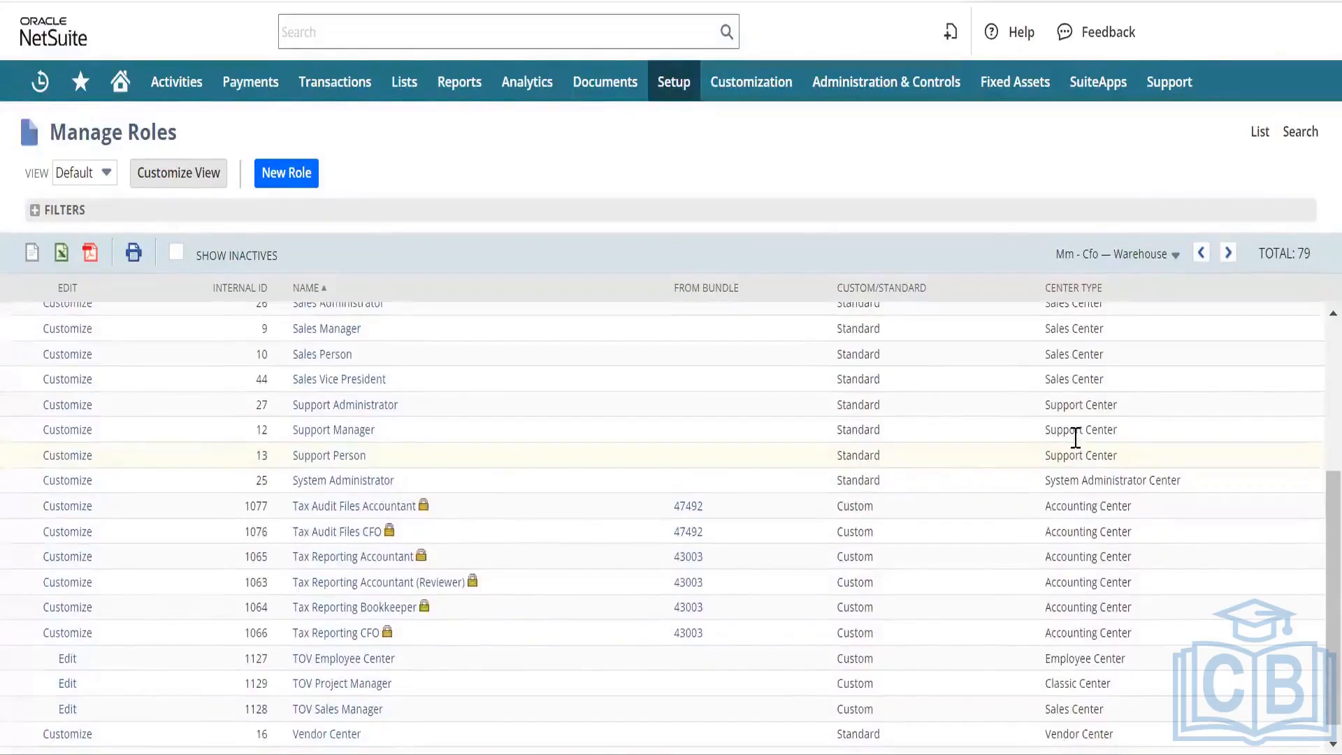
{"action": "scroll", "coordinate": [1075, 438], "scroll_direction": "up", "scroll_amount": 4}
{"action": "scroll", "coordinate": [1075, 439], "scroll_direction": "up", "scroll_amount": 5}
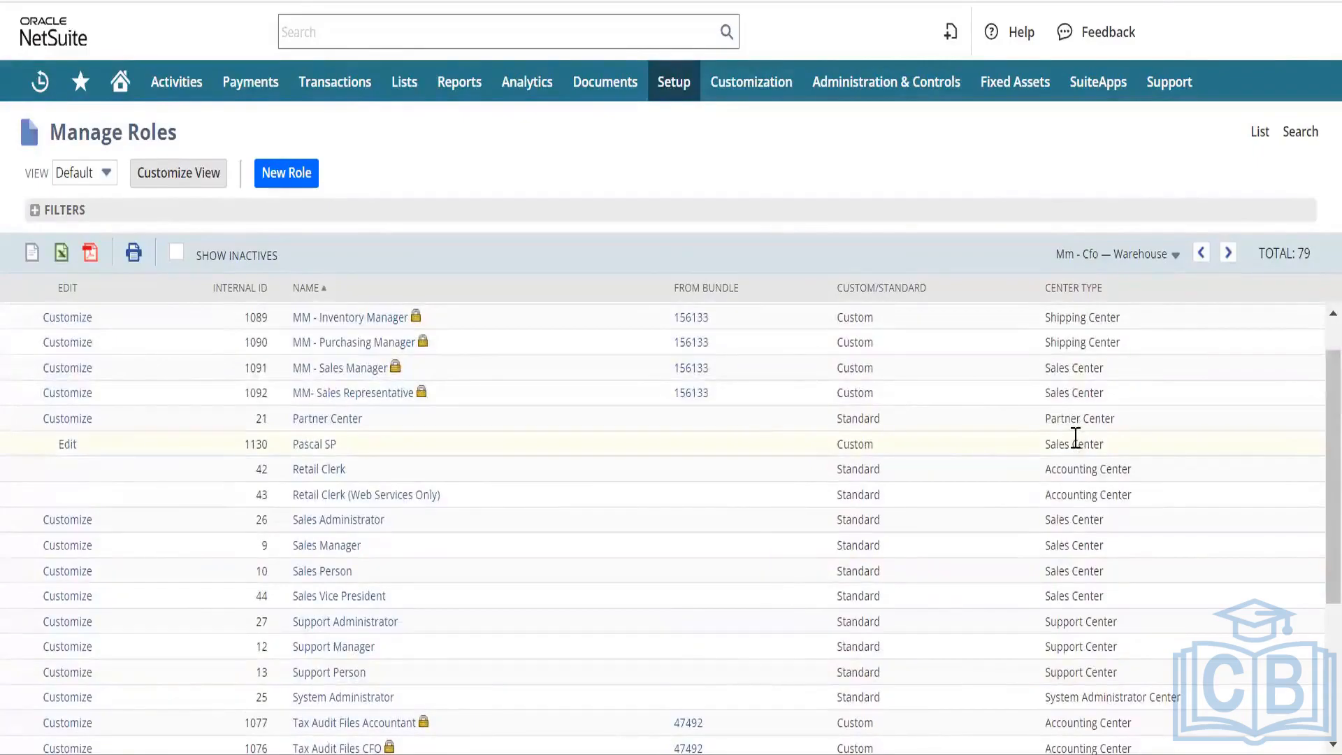
- Search the Mm - Cfo — Warehouse range of roles for "classic"
{"action": "scroll", "coordinate": [1075, 439], "scroll_direction": "down", "scroll_amount": 9}
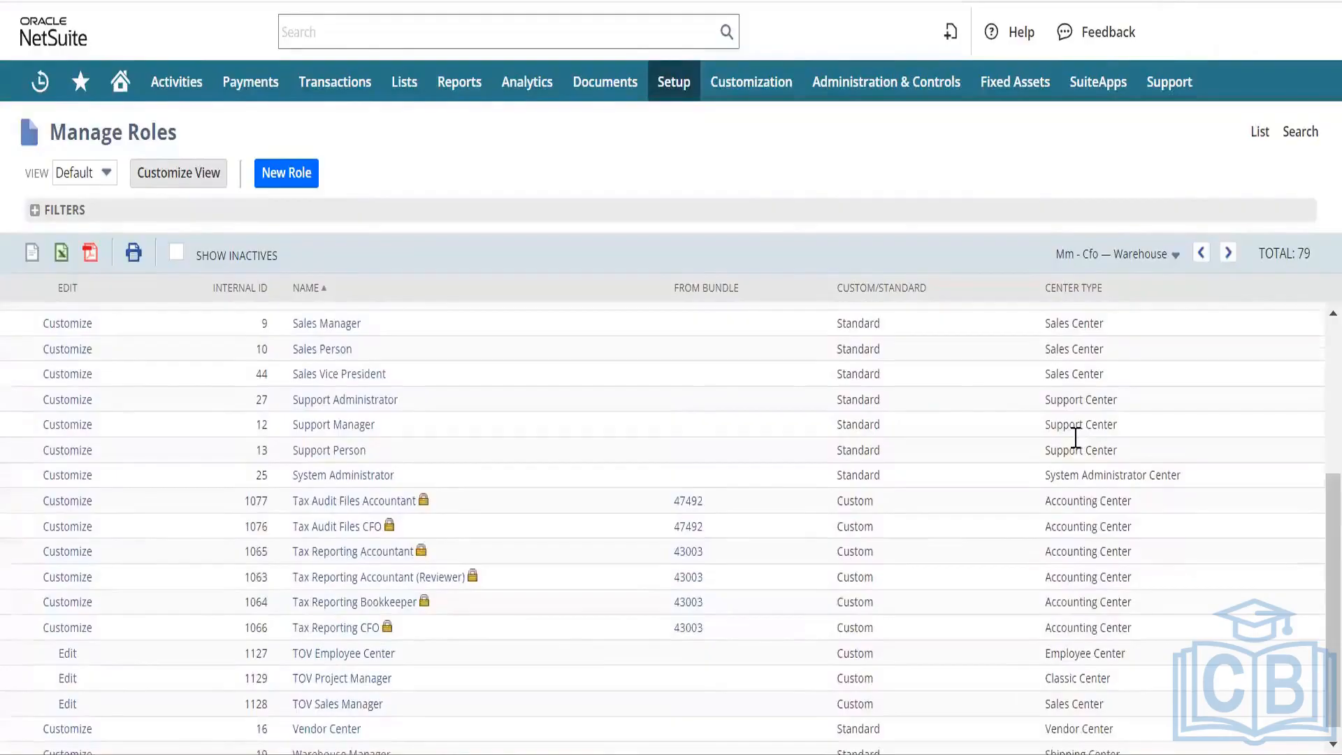
{"action": "scroll", "coordinate": [1075, 438], "scroll_direction": "down", "scroll_amount": 1}
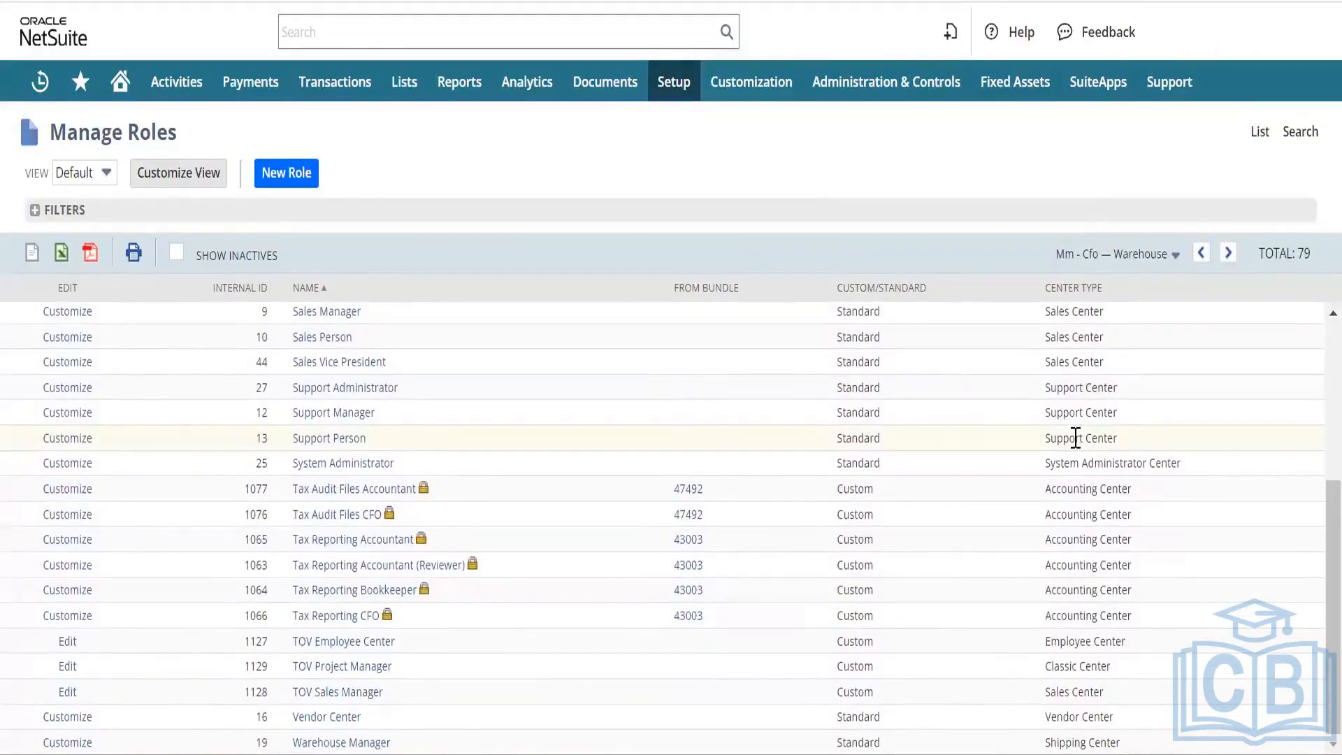
{"action": "scroll", "coordinate": [1075, 438], "scroll_direction": "up", "scroll_amount": 4}
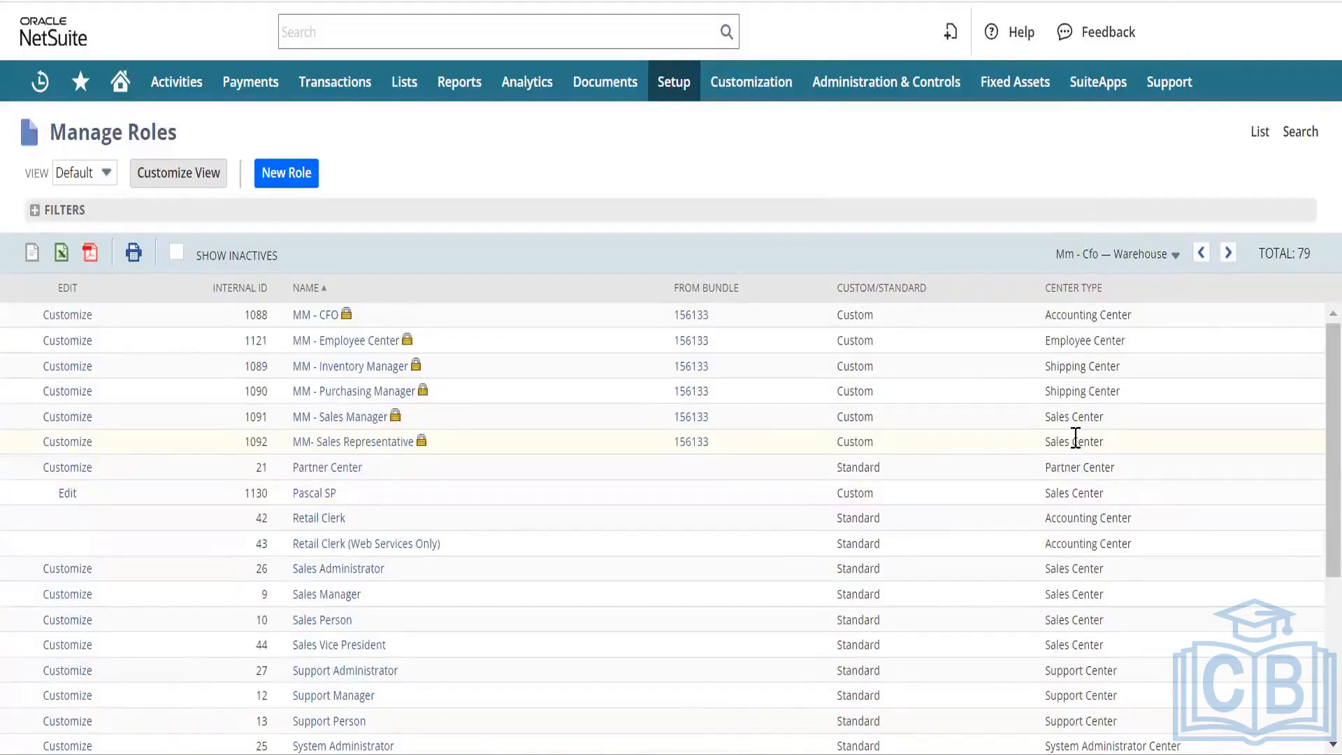
{"action": "key", "text": "ctrl+f"}
{"action": "type", "text": "classic"}
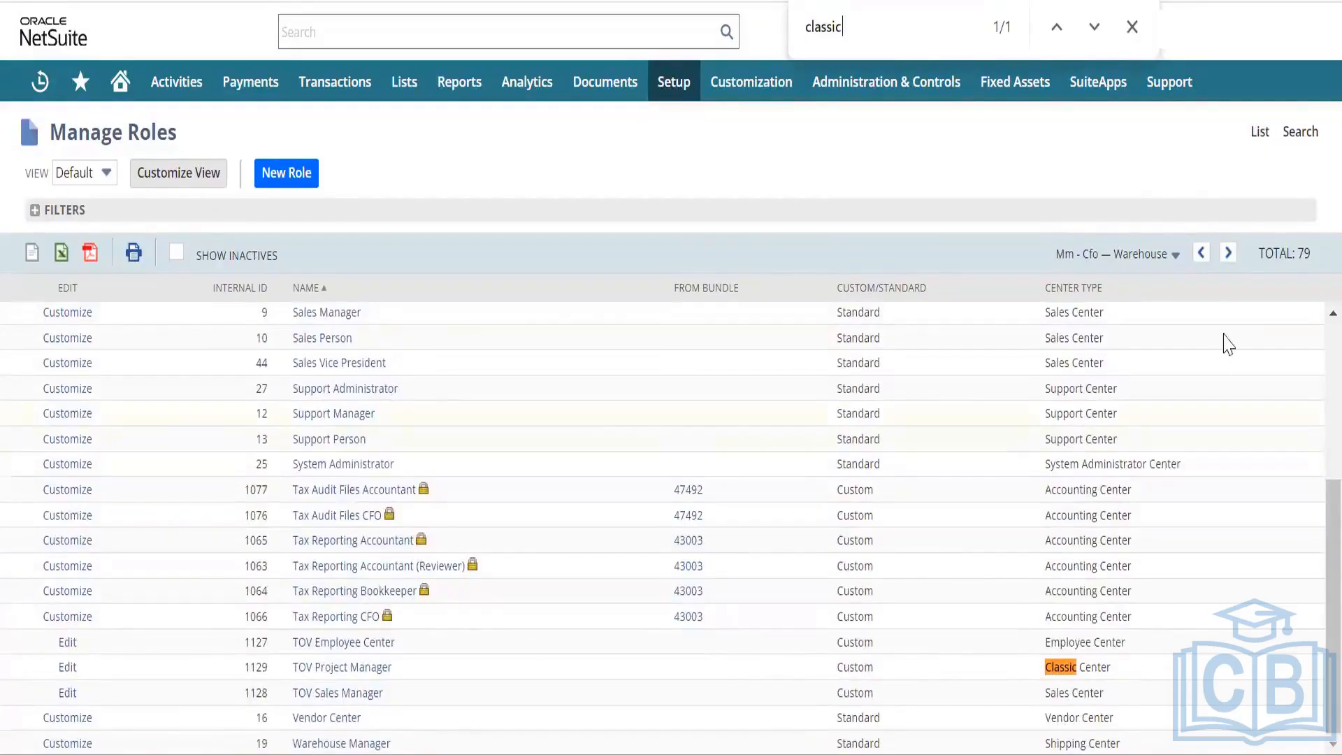
- Return to the A/p — Mm - Accounting range of roles and review its center types
{"action": "left_click", "coordinate": [1171, 255]}
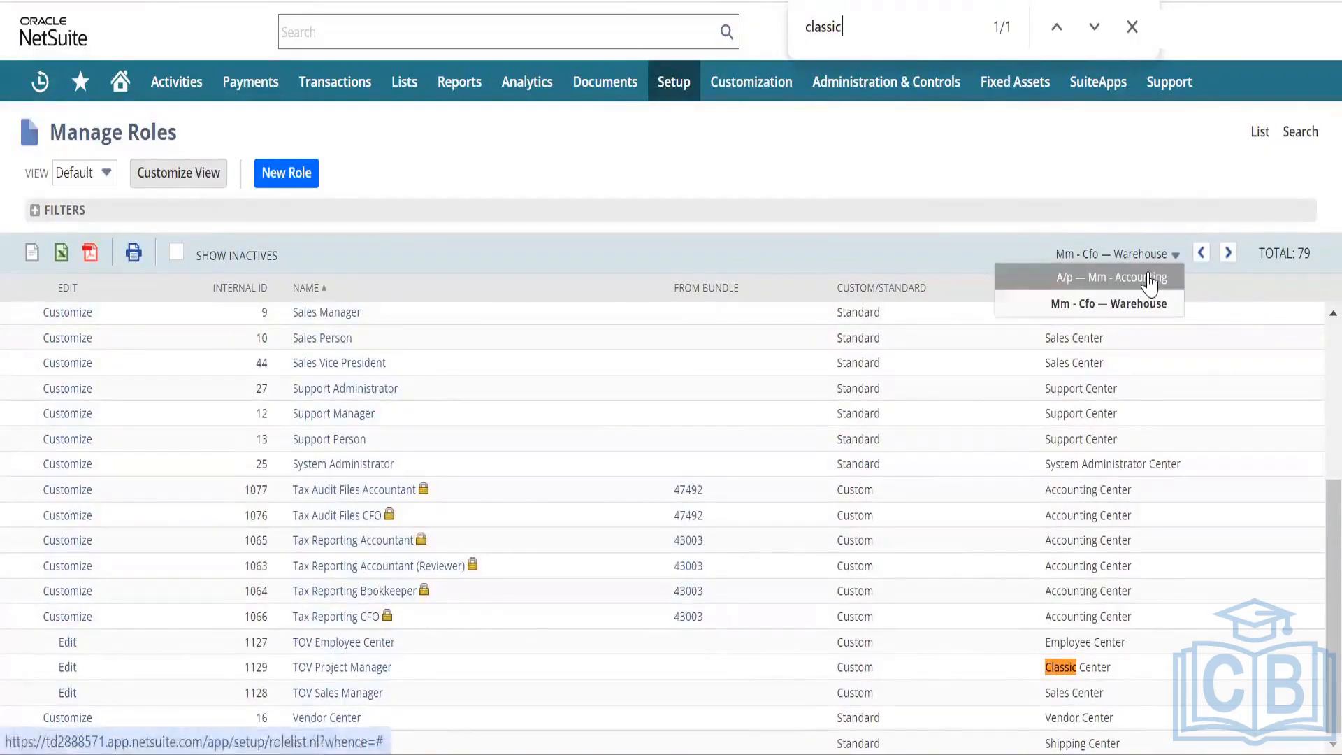
{"action": "left_click", "coordinate": [1150, 279]}
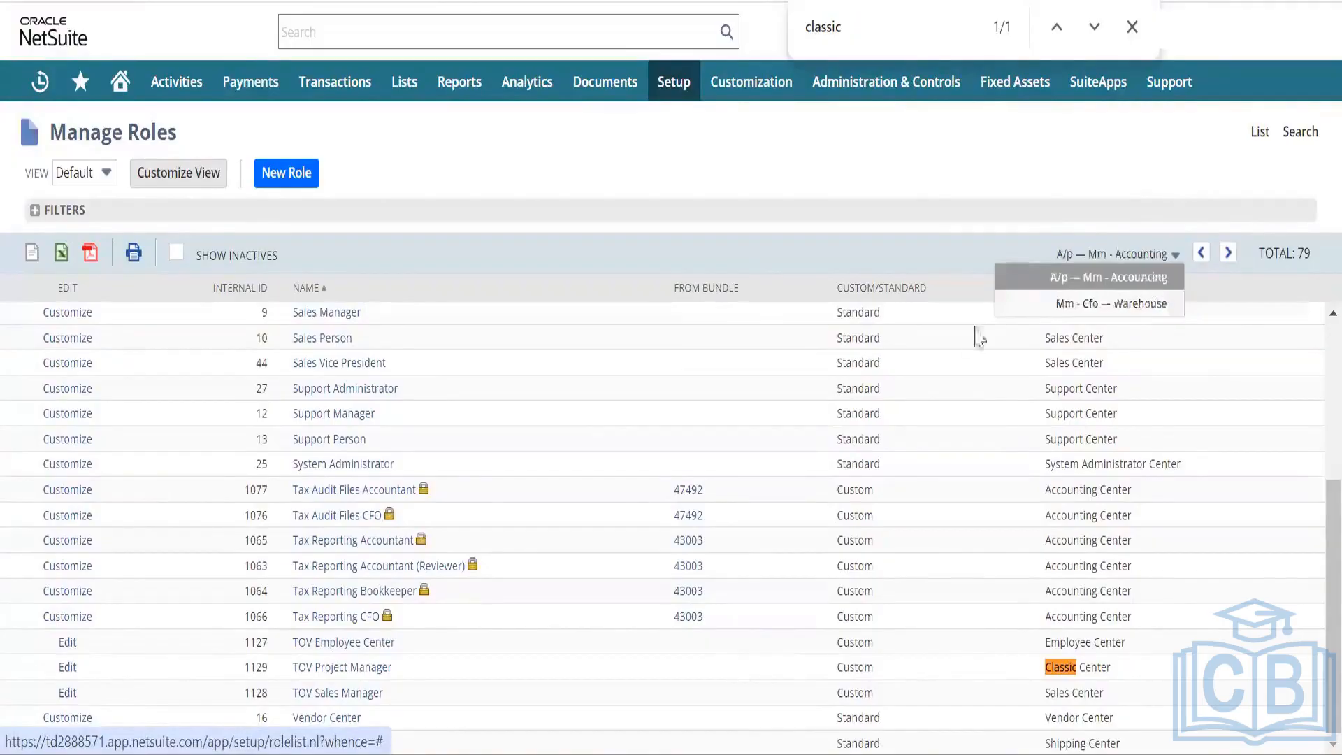
{"action": "scroll", "coordinate": [1003, 438], "scroll_direction": "down", "scroll_amount": 3}
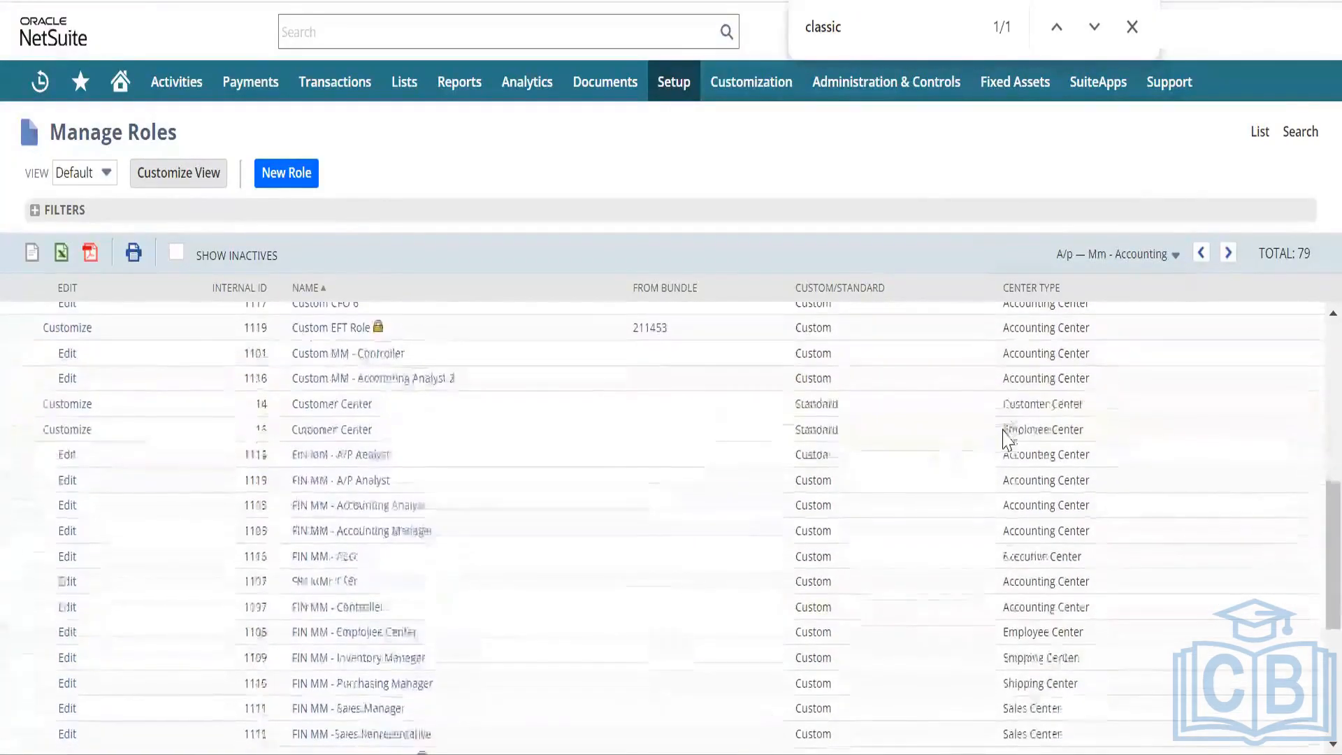
{"action": "scroll", "coordinate": [1003, 438], "scroll_direction": "down", "scroll_amount": 3}
{"action": "scroll", "coordinate": [1003, 439], "scroll_direction": "up", "scroll_amount": 8}
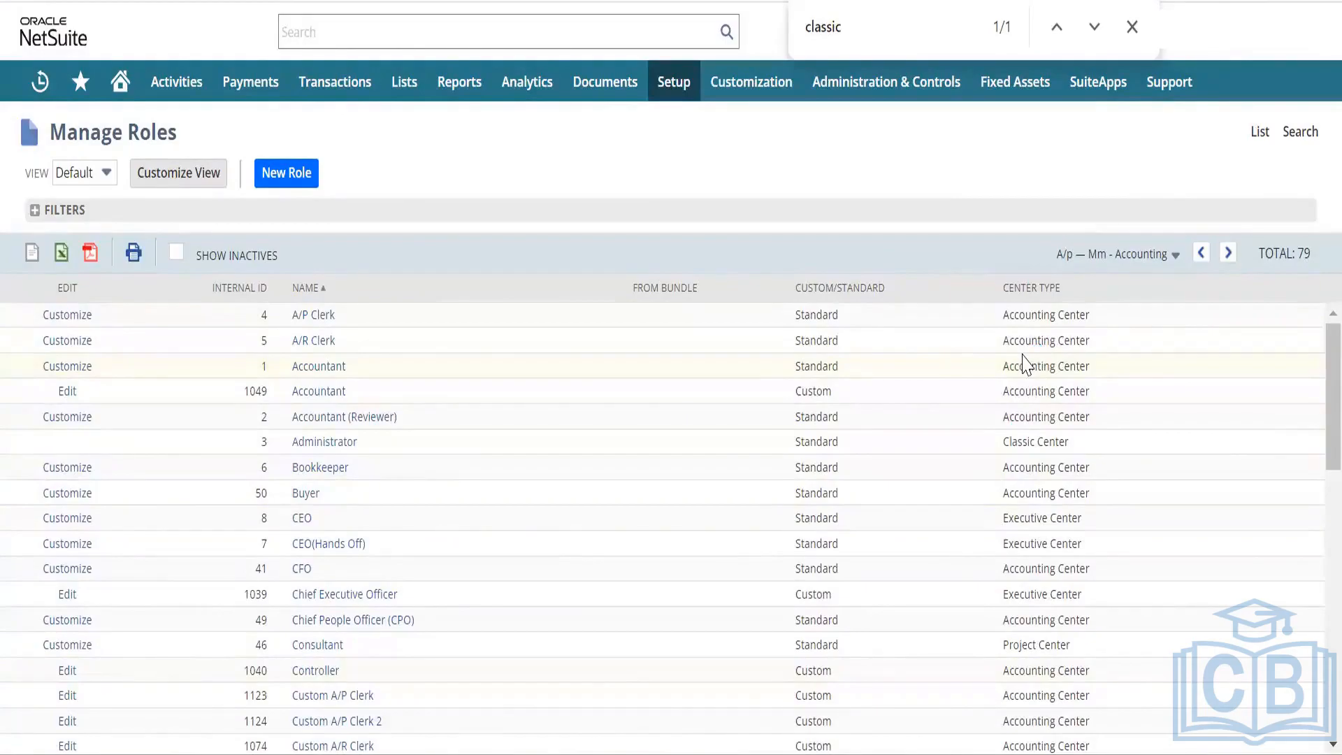
{"action": "scroll", "coordinate": [1024, 364], "scroll_direction": "down", "scroll_amount": 5}
{"action": "scroll", "coordinate": [1025, 362], "scroll_direction": "up", "scroll_amount": 2}
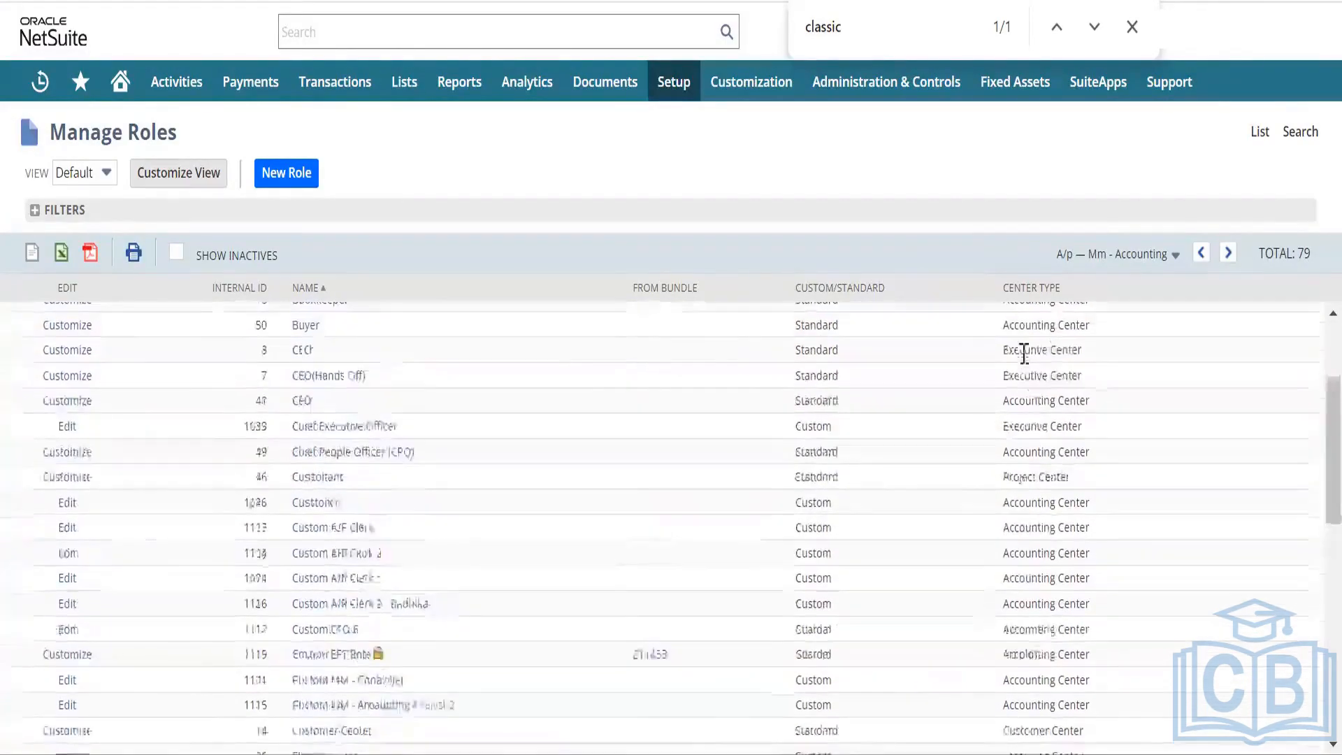
- Examine which roles in the A/p — Mm - Accounting range are standard or custom and which center type each uses
{"action": "scroll", "coordinate": [1006, 420], "scroll_direction": "down", "scroll_amount": 4}
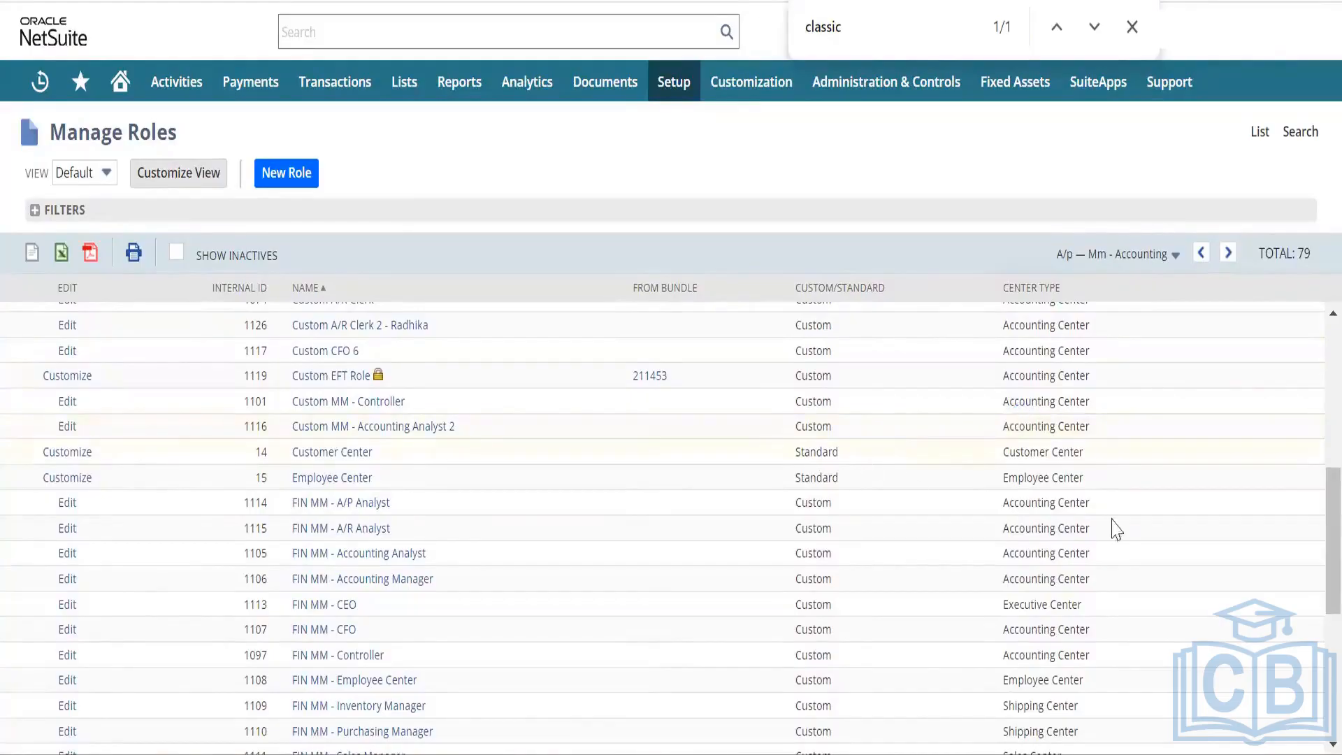
{"action": "scroll", "coordinate": [498, 509], "scroll_direction": "up", "scroll_amount": 5}
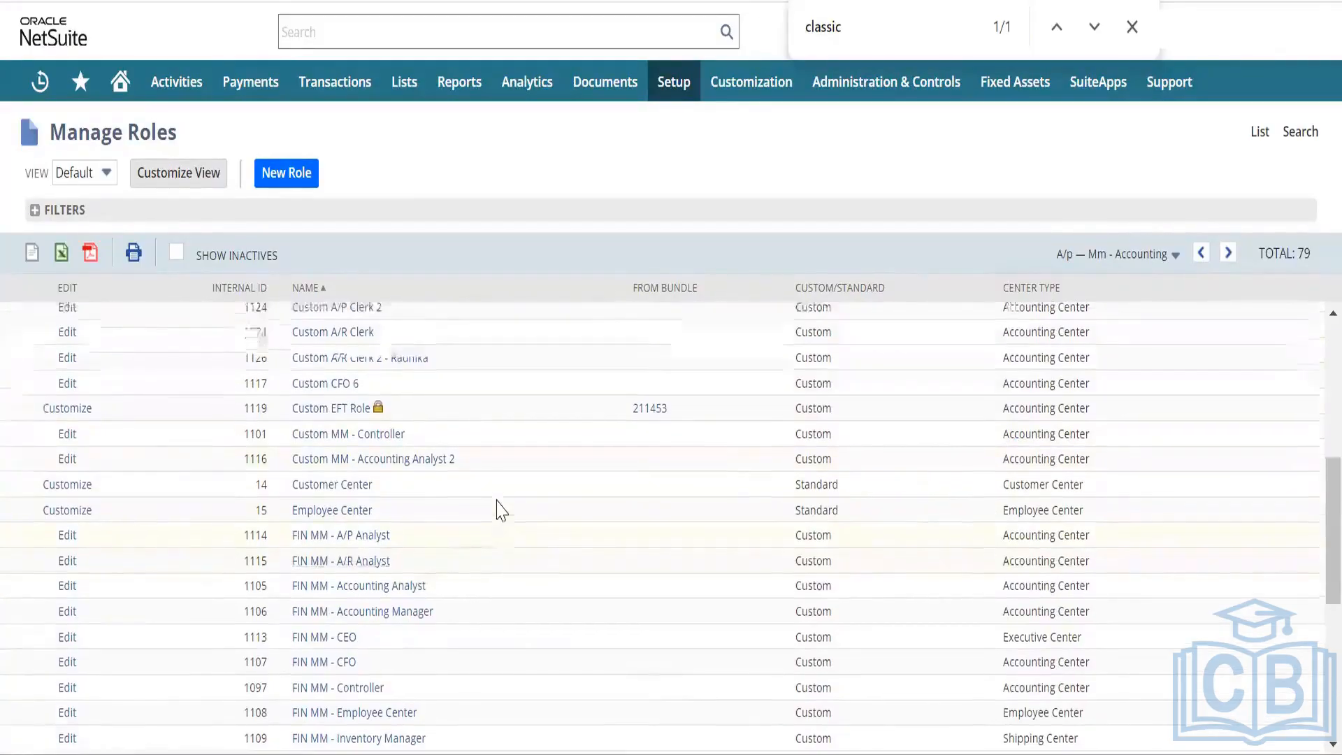
{"action": "scroll", "coordinate": [502, 509], "scroll_direction": "down", "scroll_amount": 3}
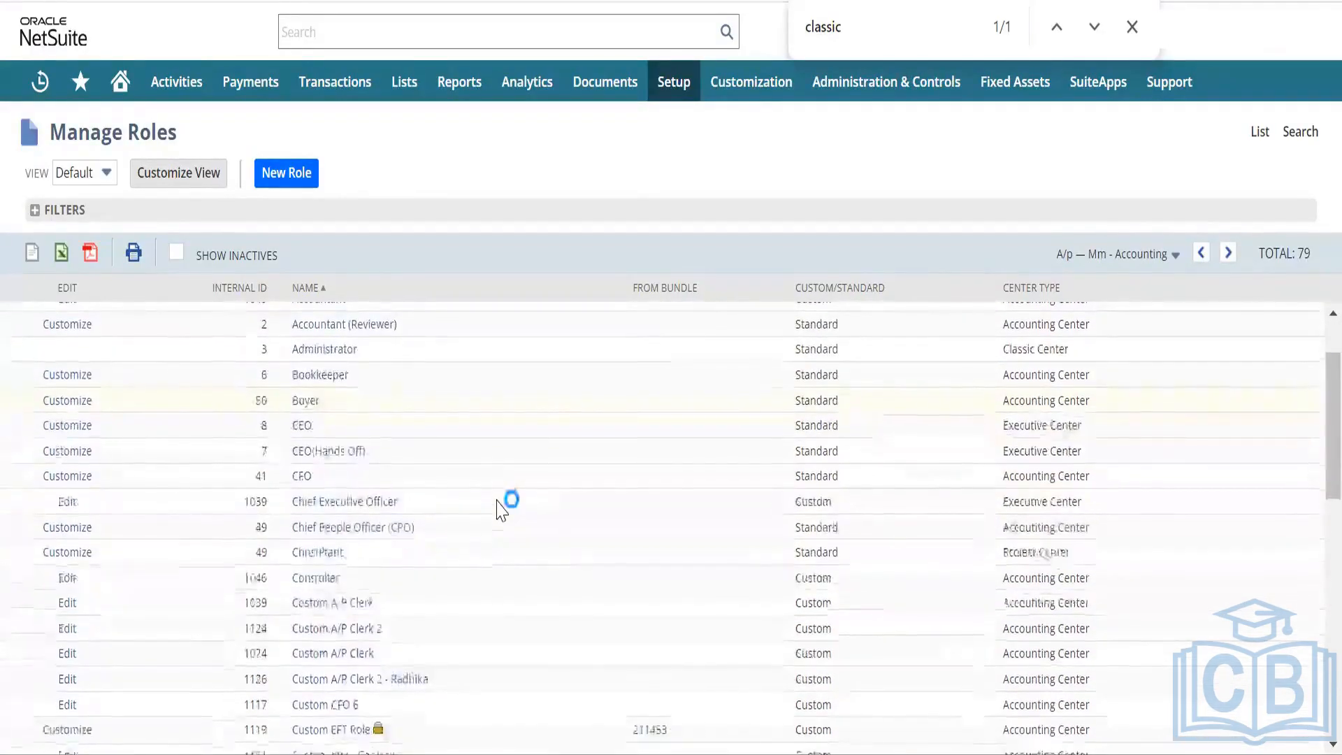
{"action": "scroll", "coordinate": [499, 510], "scroll_direction": "down", "scroll_amount": 10}
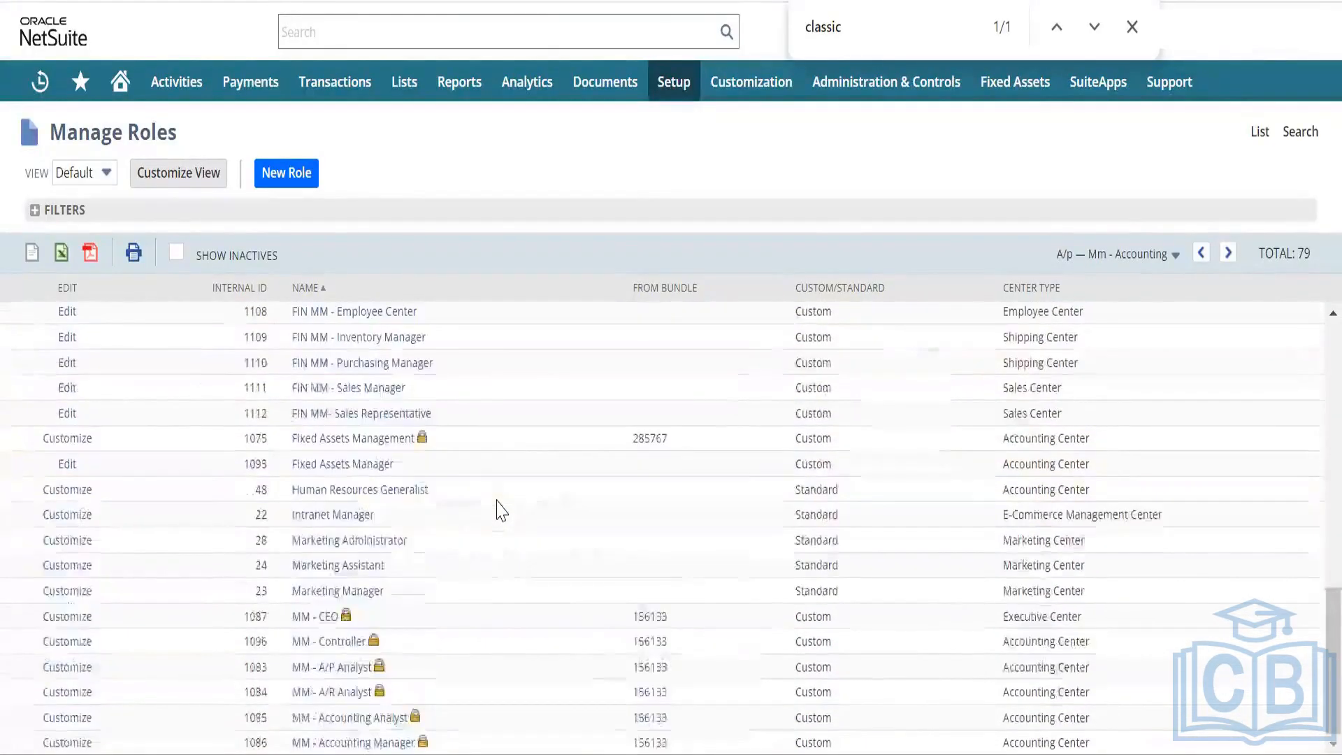
- Show the Mm - Cfo — Warehouse range of roles, examine the sales roles and their center types, and close the page search
{"action": "left_click", "coordinate": [1141, 259]}
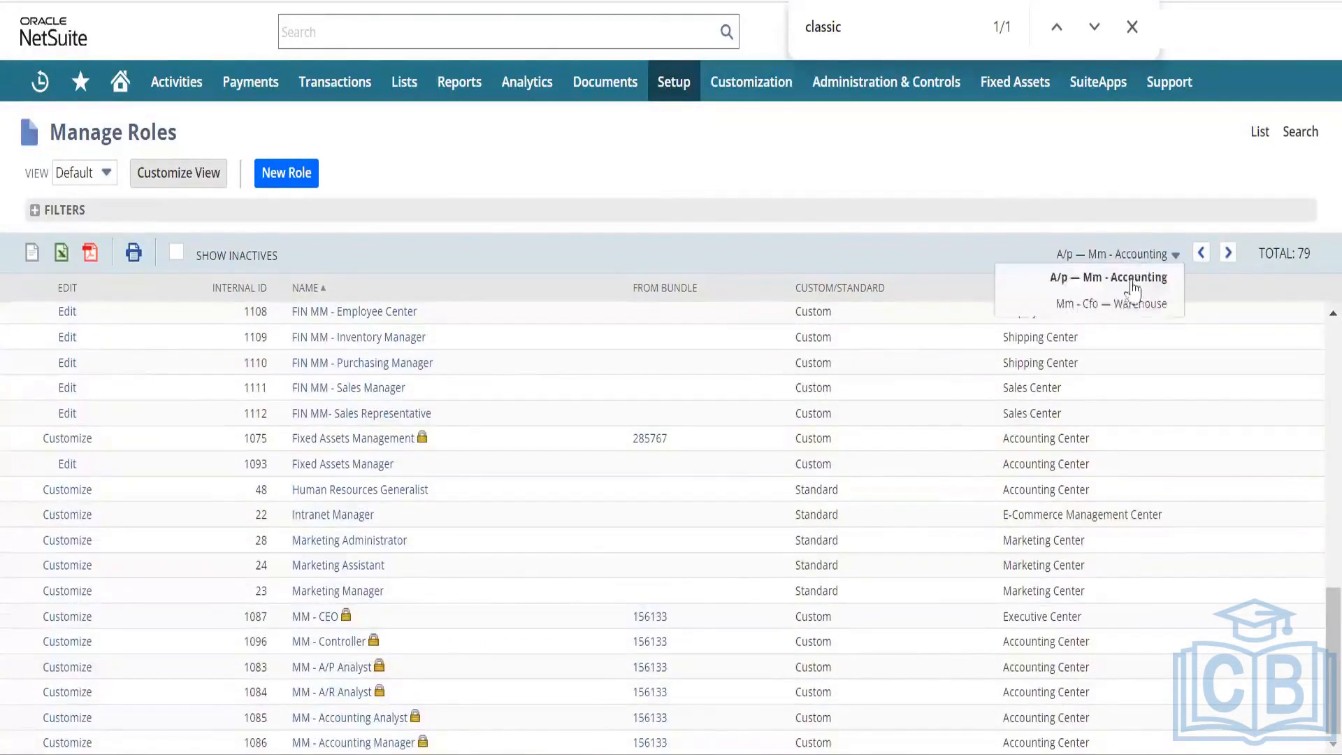
{"action": "left_click", "coordinate": [1132, 302]}
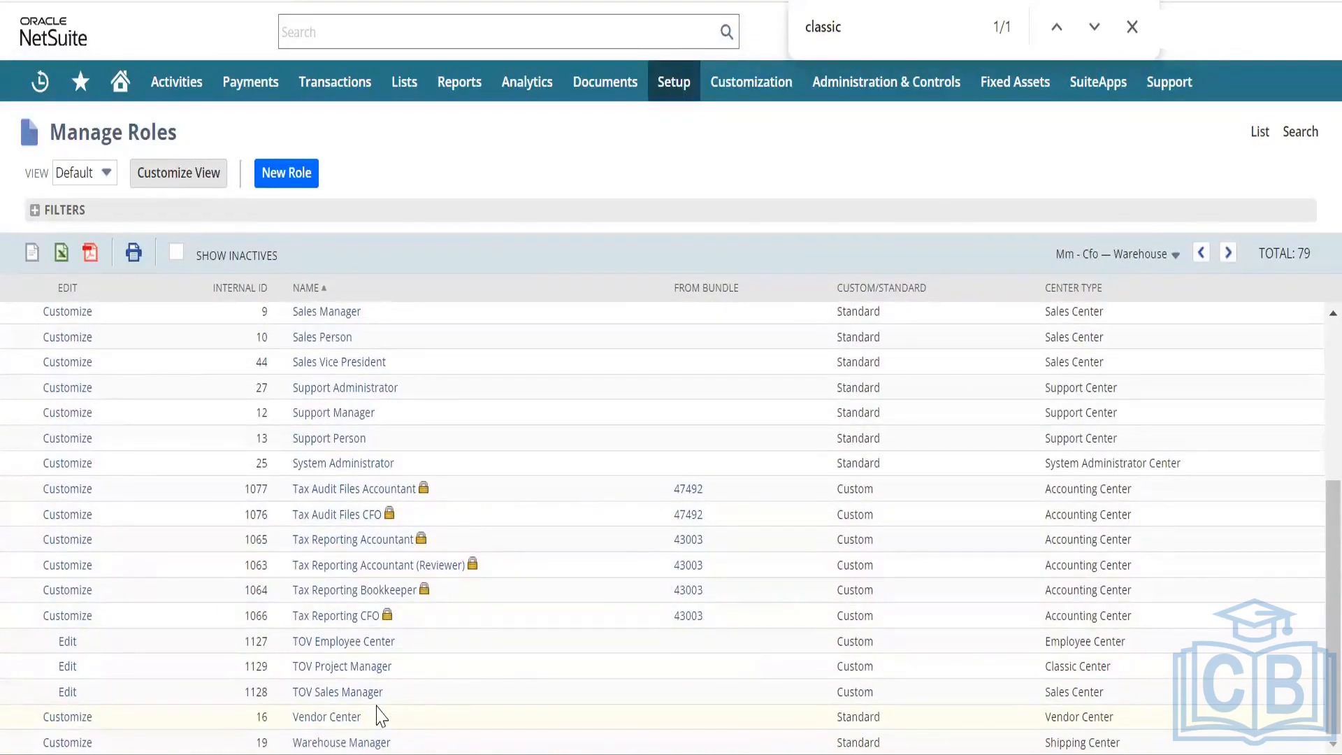
{"action": "scroll", "coordinate": [378, 716], "scroll_direction": "up", "scroll_amount": 3}
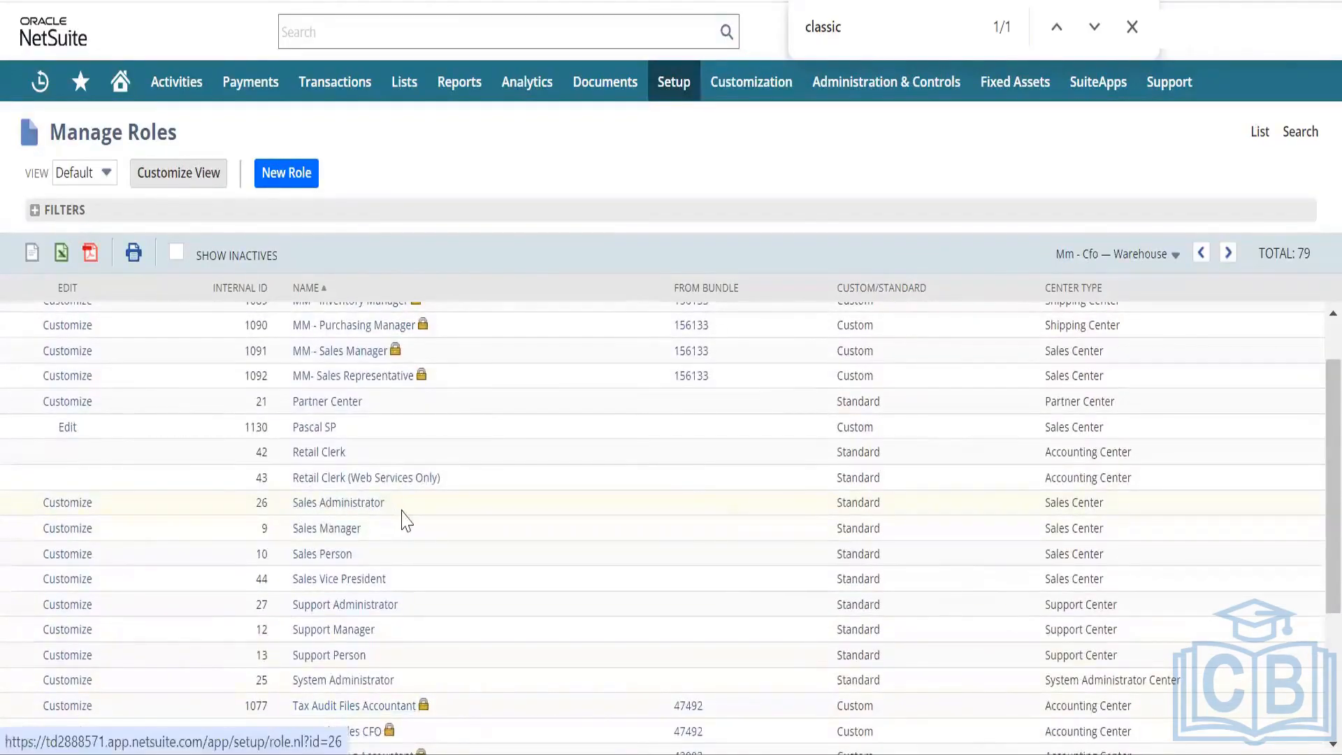
{"action": "left_click", "coordinate": [331, 557]}
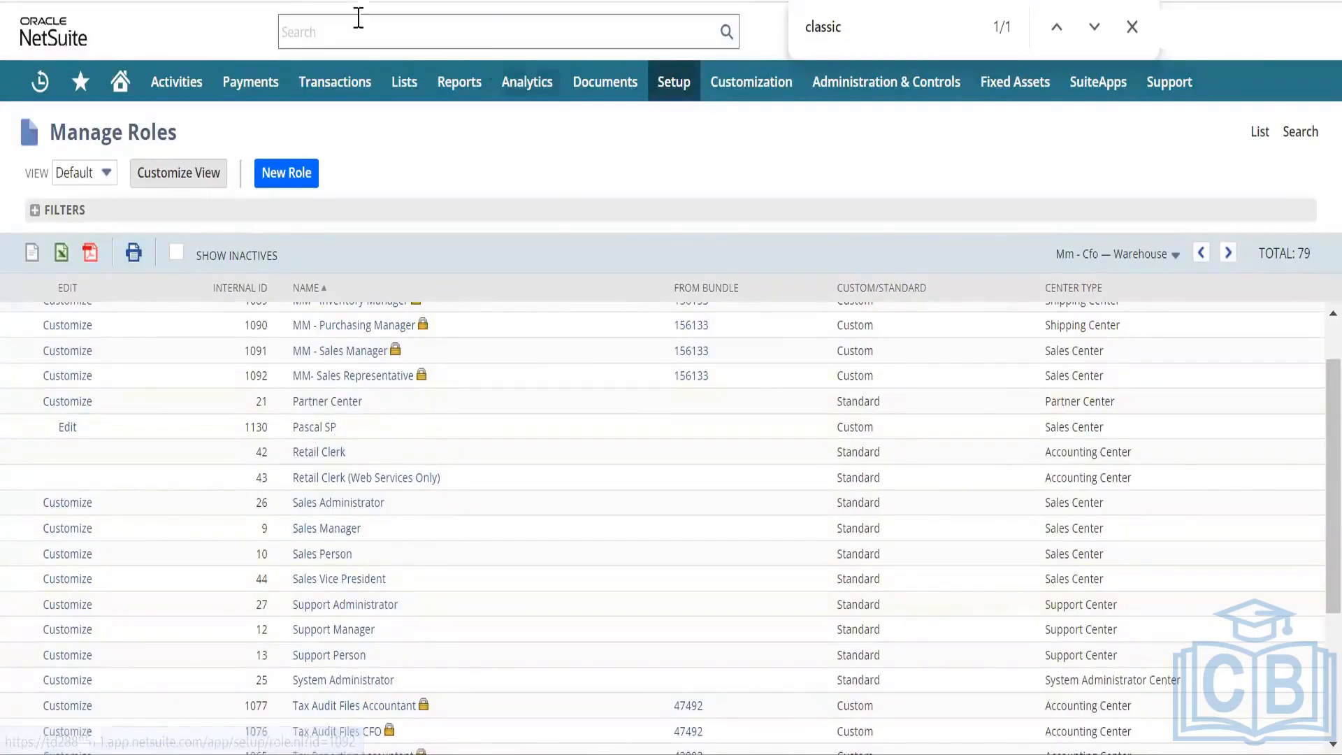
{"action": "left_click", "coordinate": [1132, 27]}
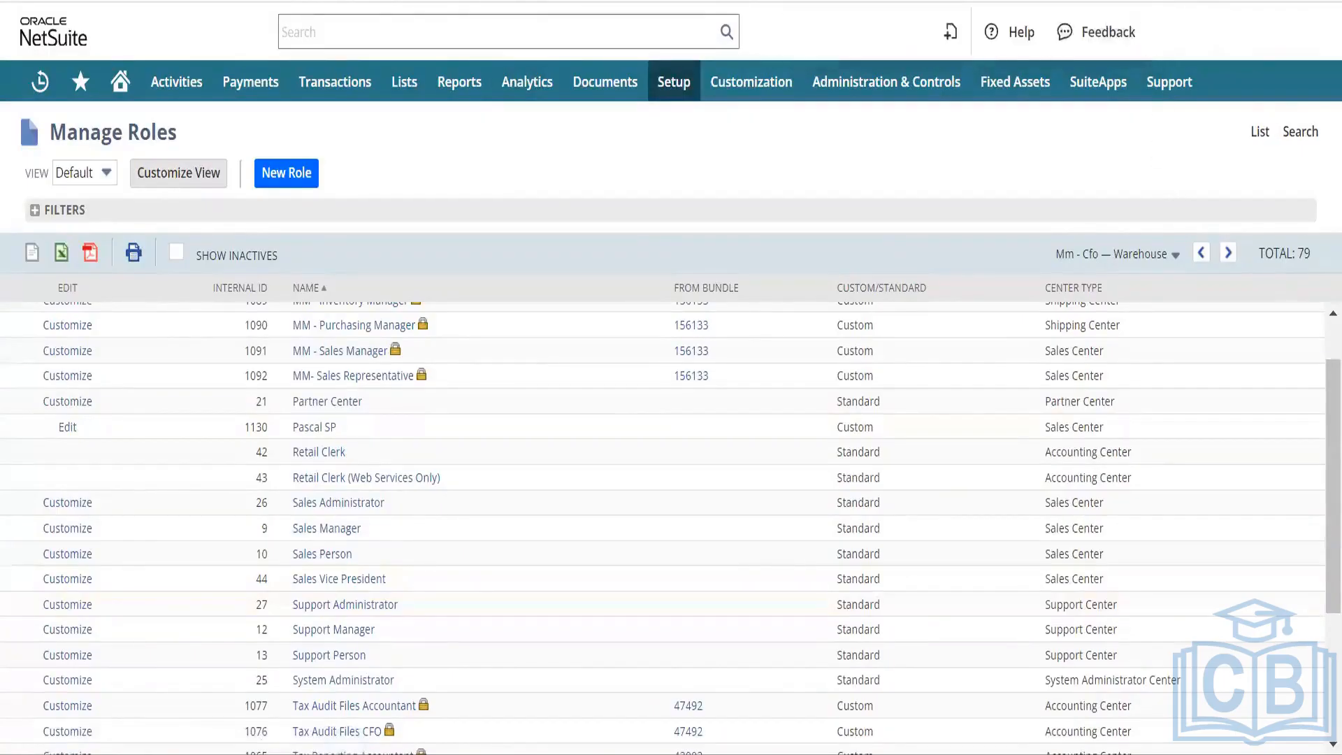
- Search globally for the employee by first name and open the employee record for editing at its access roles
{"action": "left_click", "coordinate": [317, 32]}
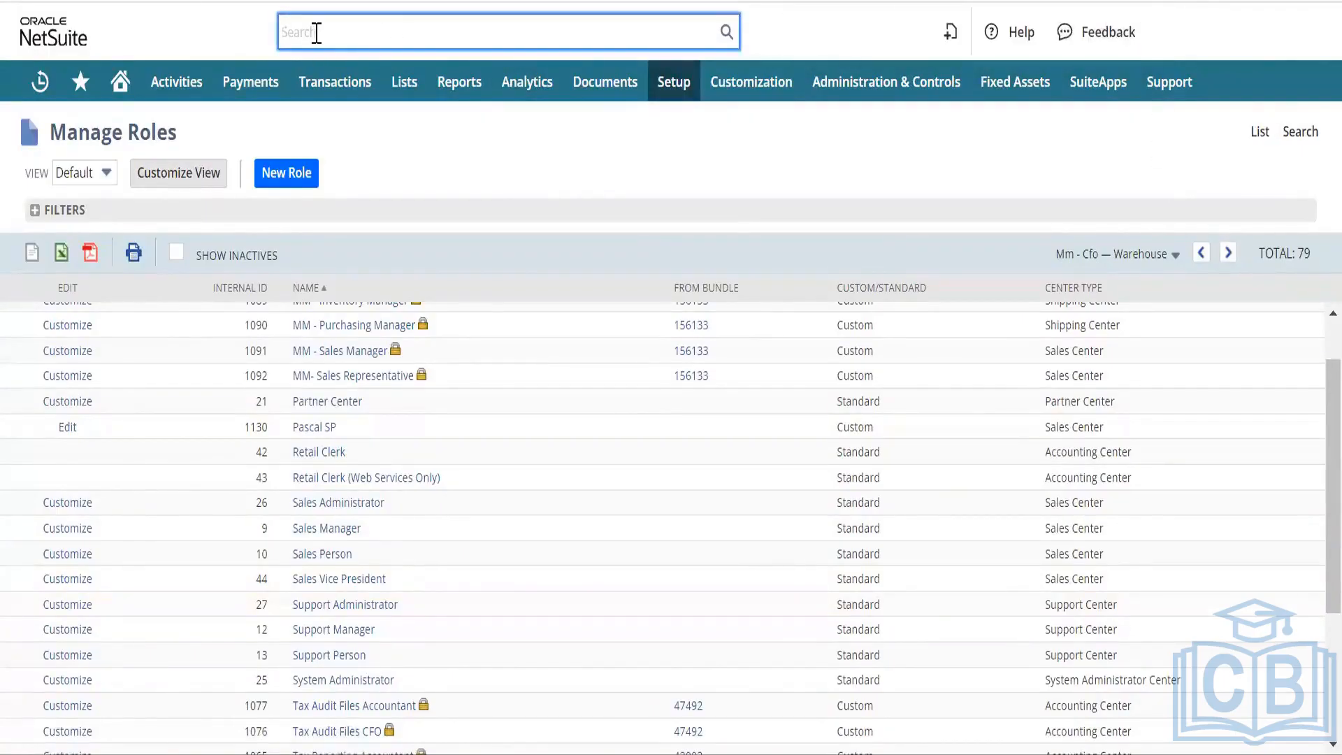
{"action": "type", "text": "roger"}
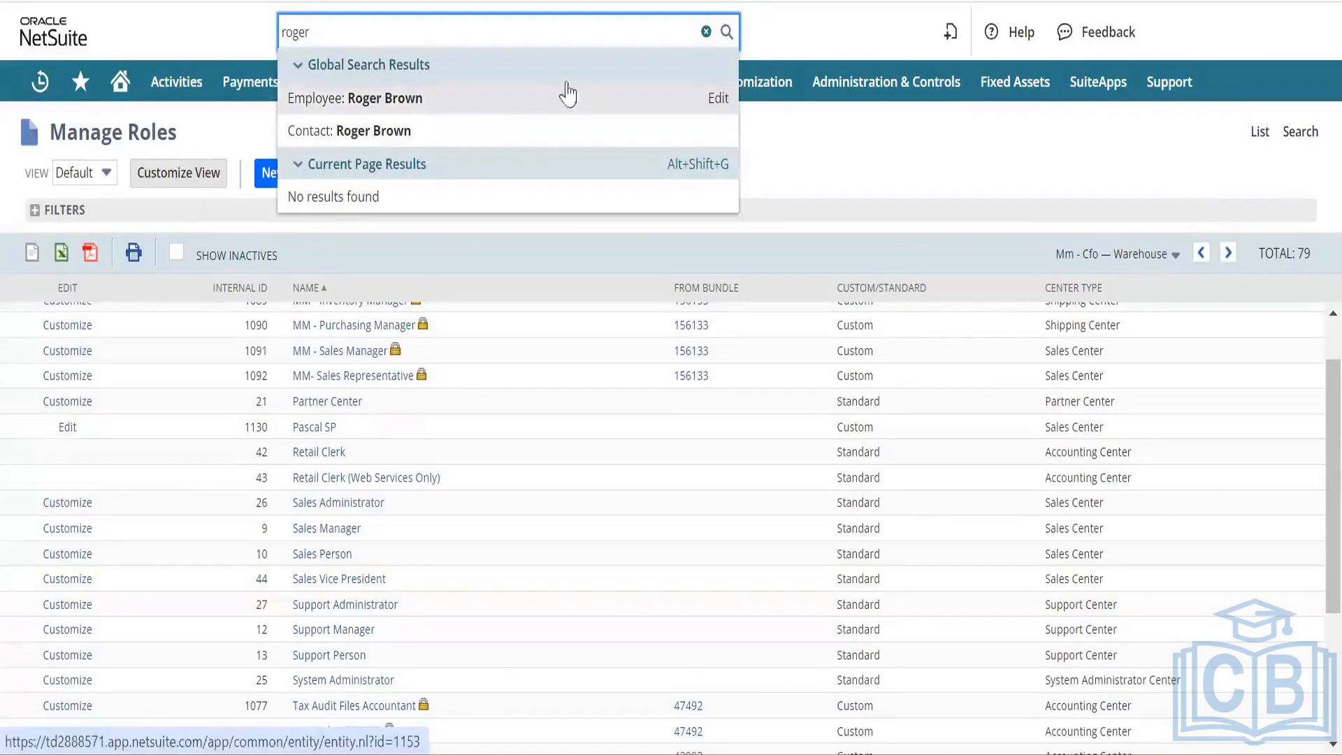
{"action": "right_click", "coordinate": [718, 104]}
{"action": "left_click", "coordinate": [824, 128]}
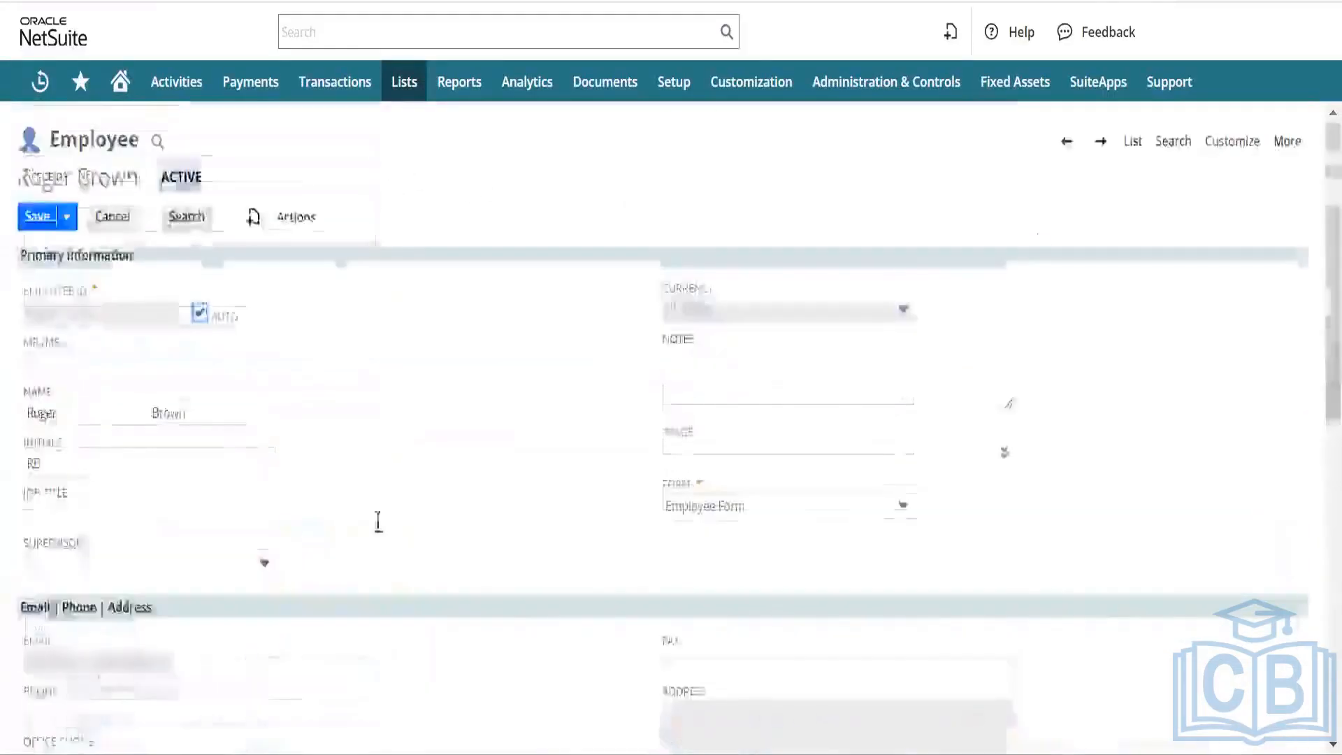
{"action": "scroll", "coordinate": [378, 521], "scroll_direction": "down", "scroll_amount": 10}
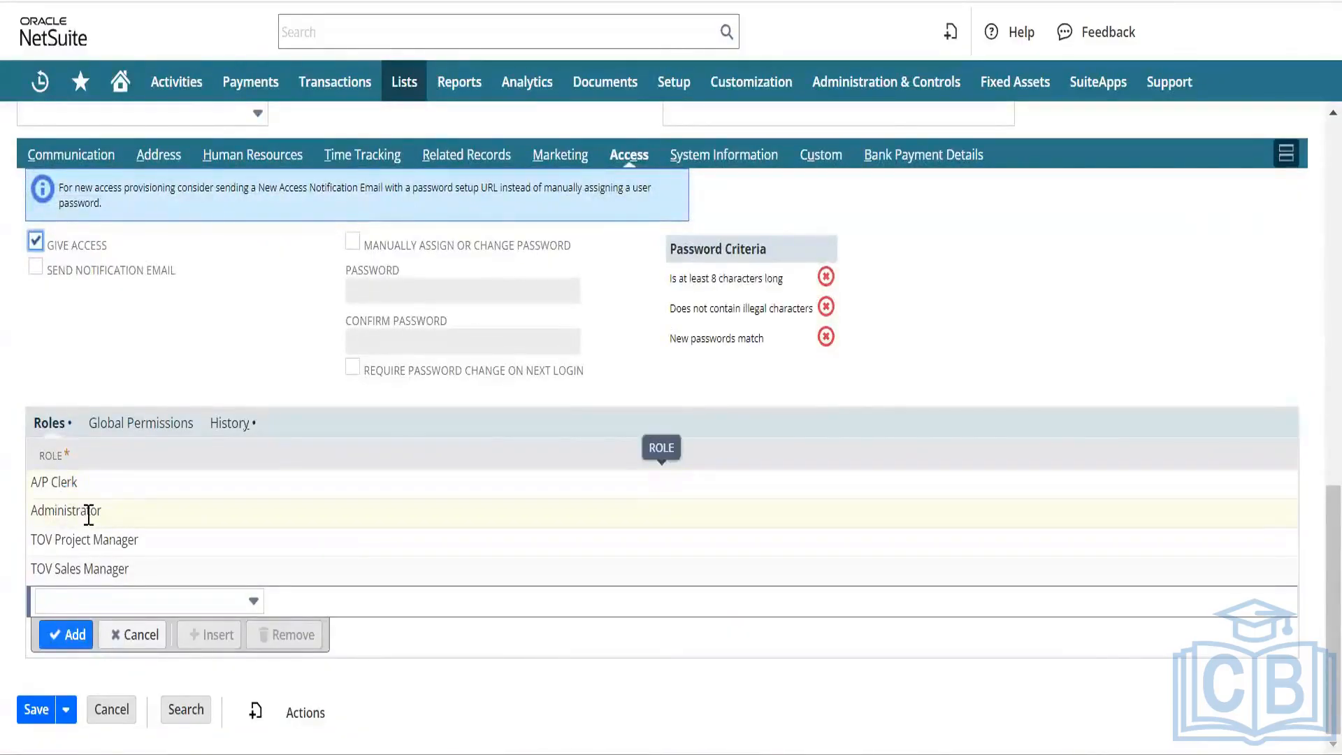
- Add the Sales Person role to the employee's access roles and save the employee record
{"action": "left_click", "coordinate": [77, 602]}
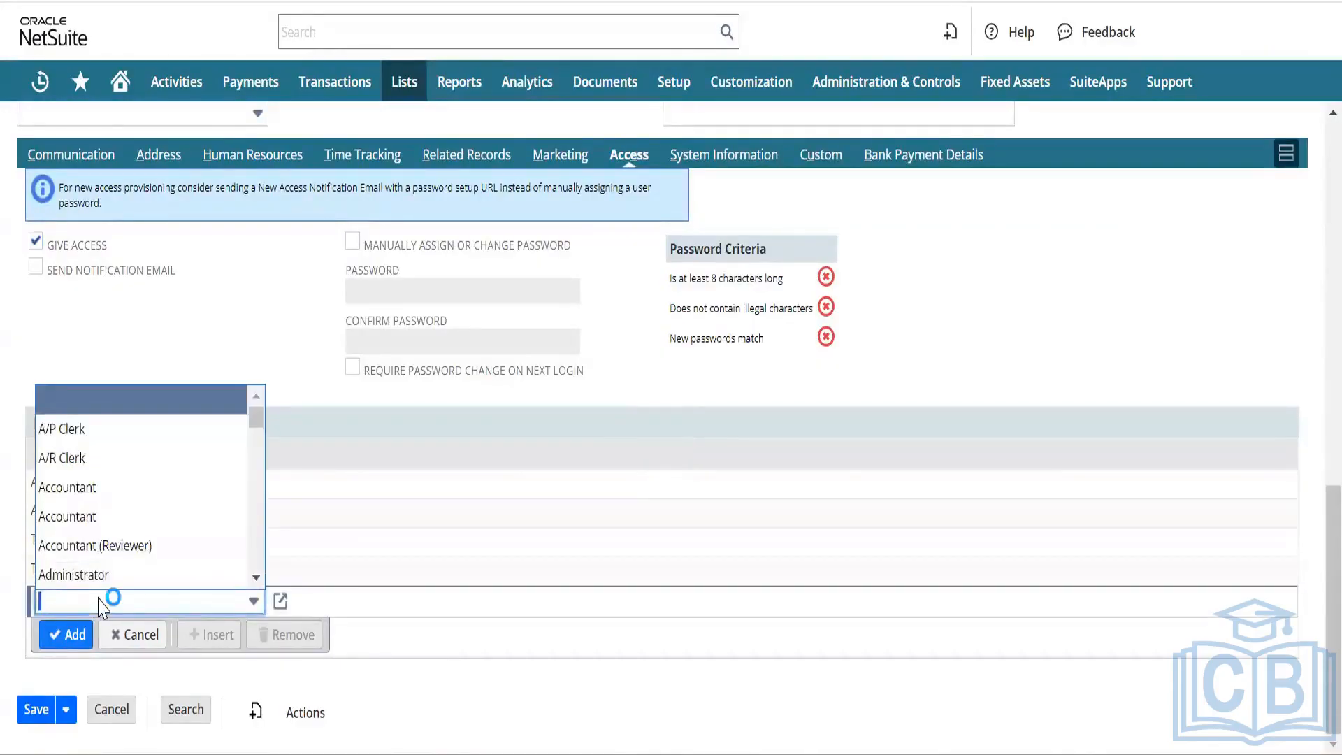
{"action": "type", "text": "s Administrator"}
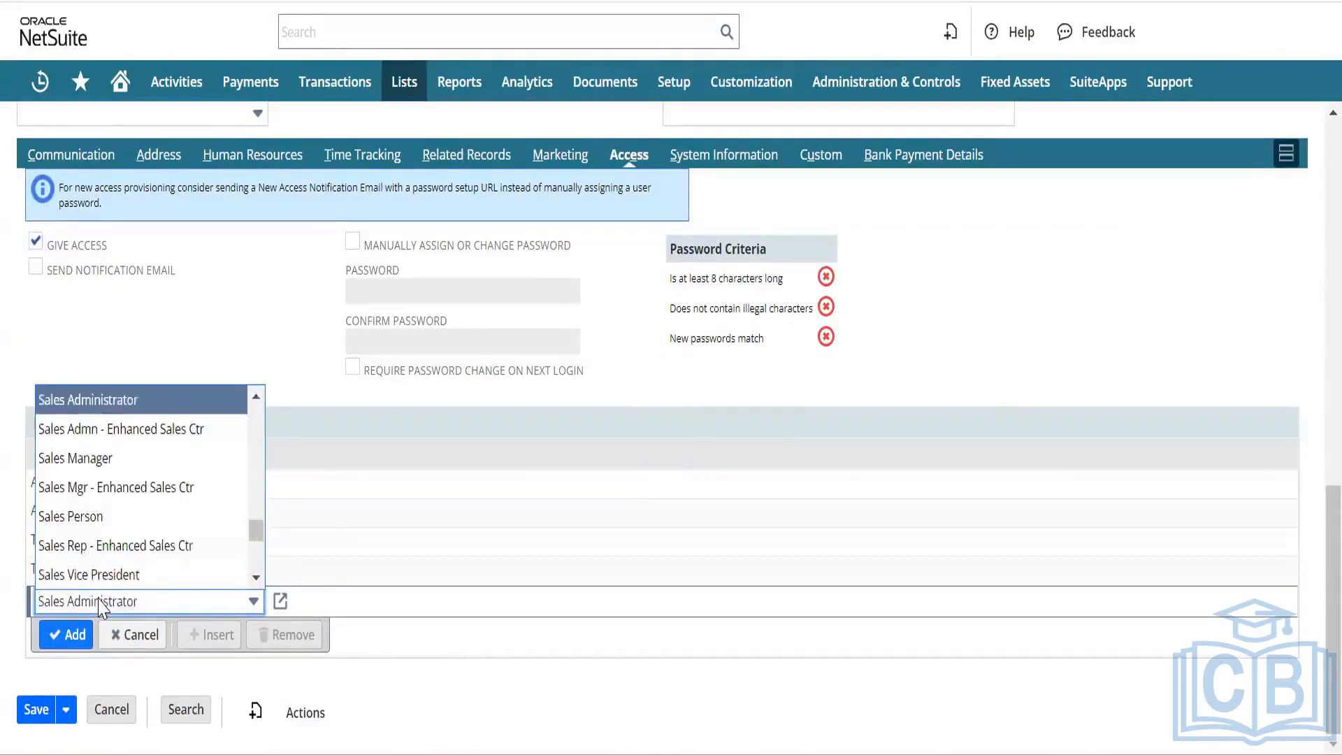
{"action": "left_click", "coordinate": [120, 521]}
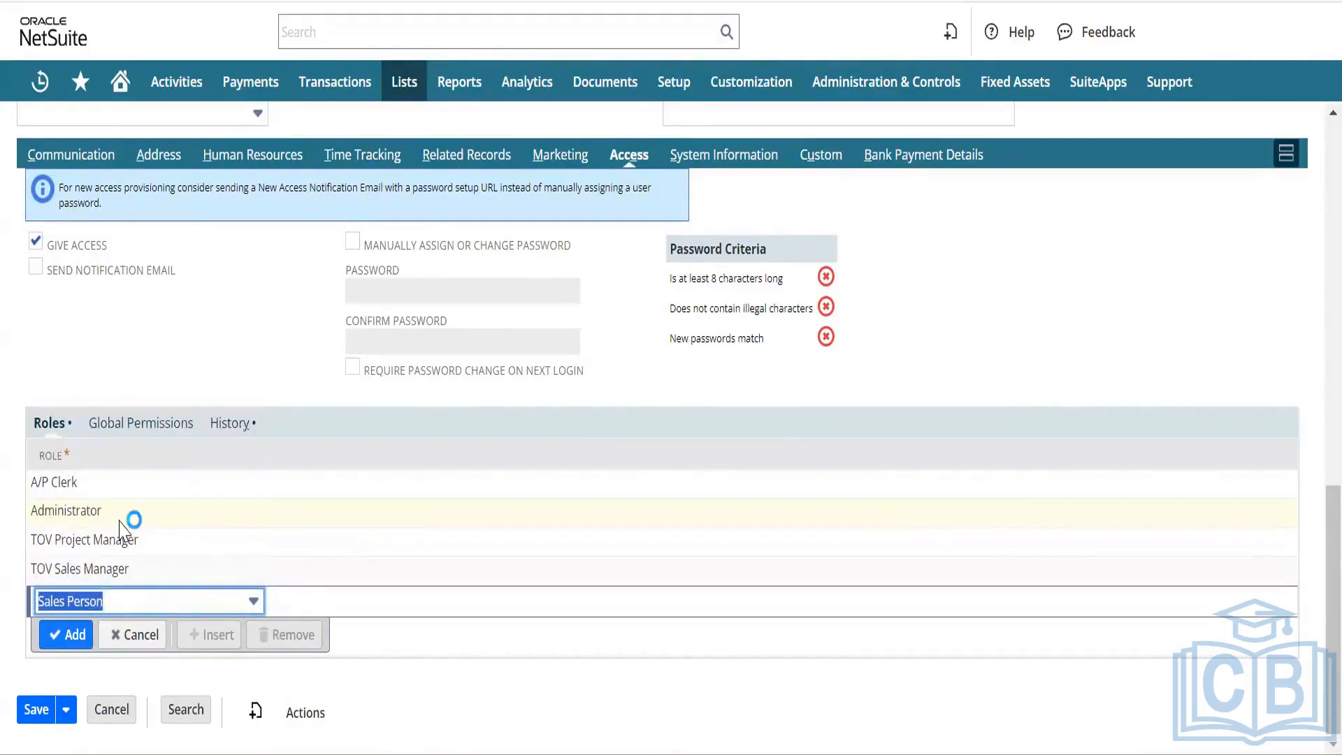
{"action": "left_click", "coordinate": [66, 634]}
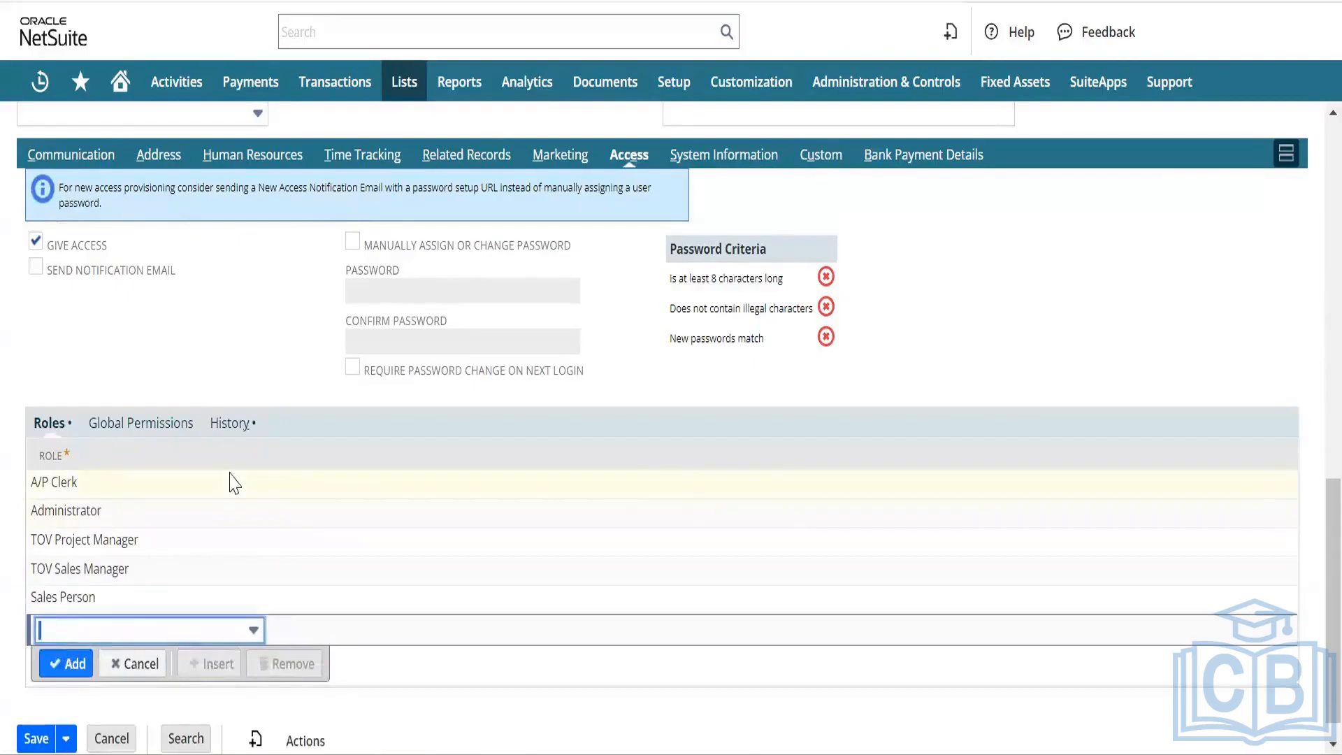
{"action": "scroll", "coordinate": [675, 422], "scroll_direction": "down", "scroll_amount": 2}
{"action": "left_click", "coordinate": [31, 711]}
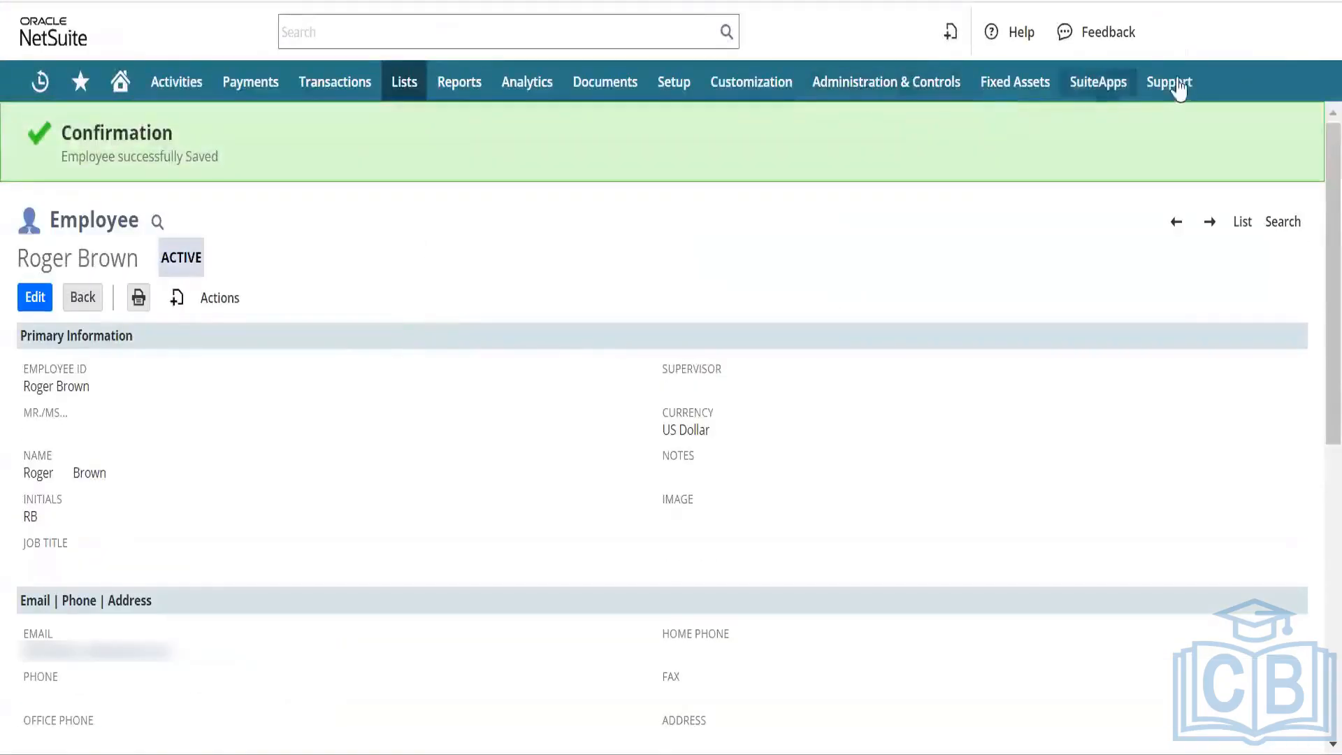
- Switch from the Administrator role to TOV Sales Manager and accept the role change requested for the locked browser tab
{"action": "mouse_move", "coordinate": [1198, 60]}
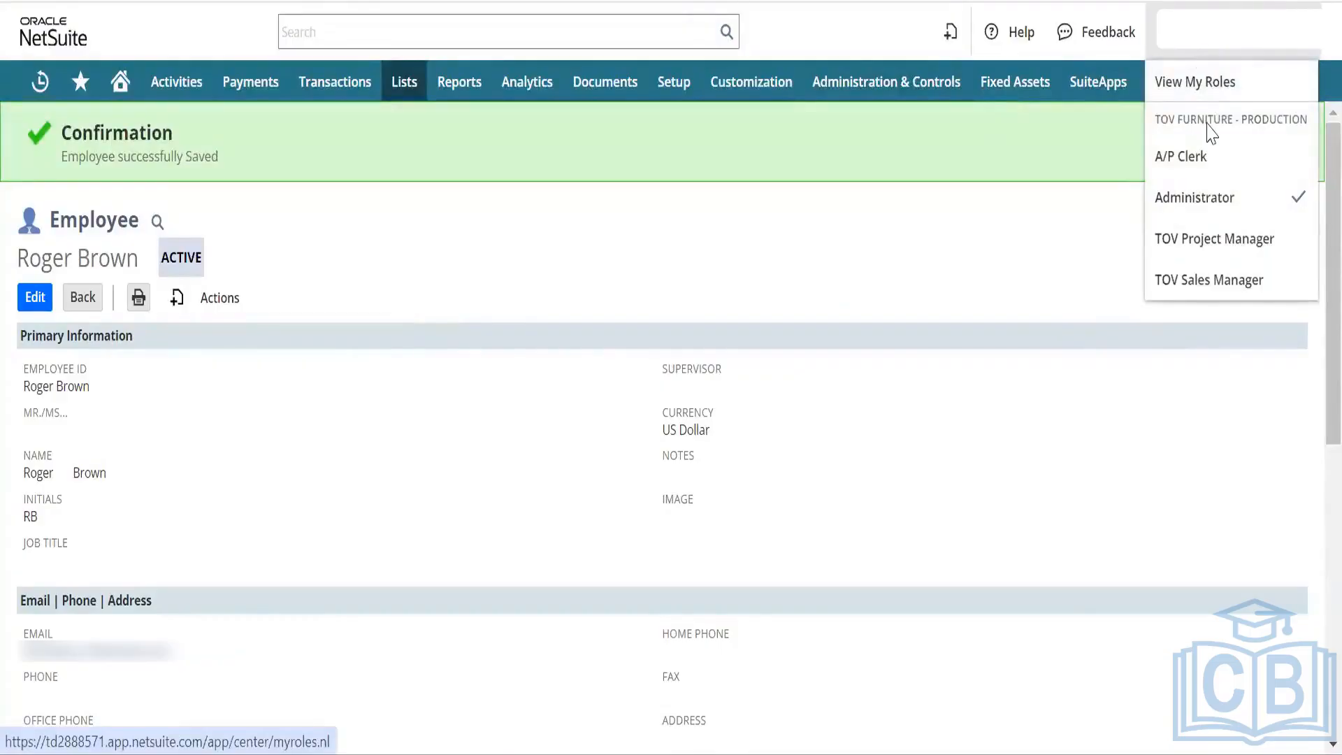
{"action": "left_click", "coordinate": [1209, 274]}
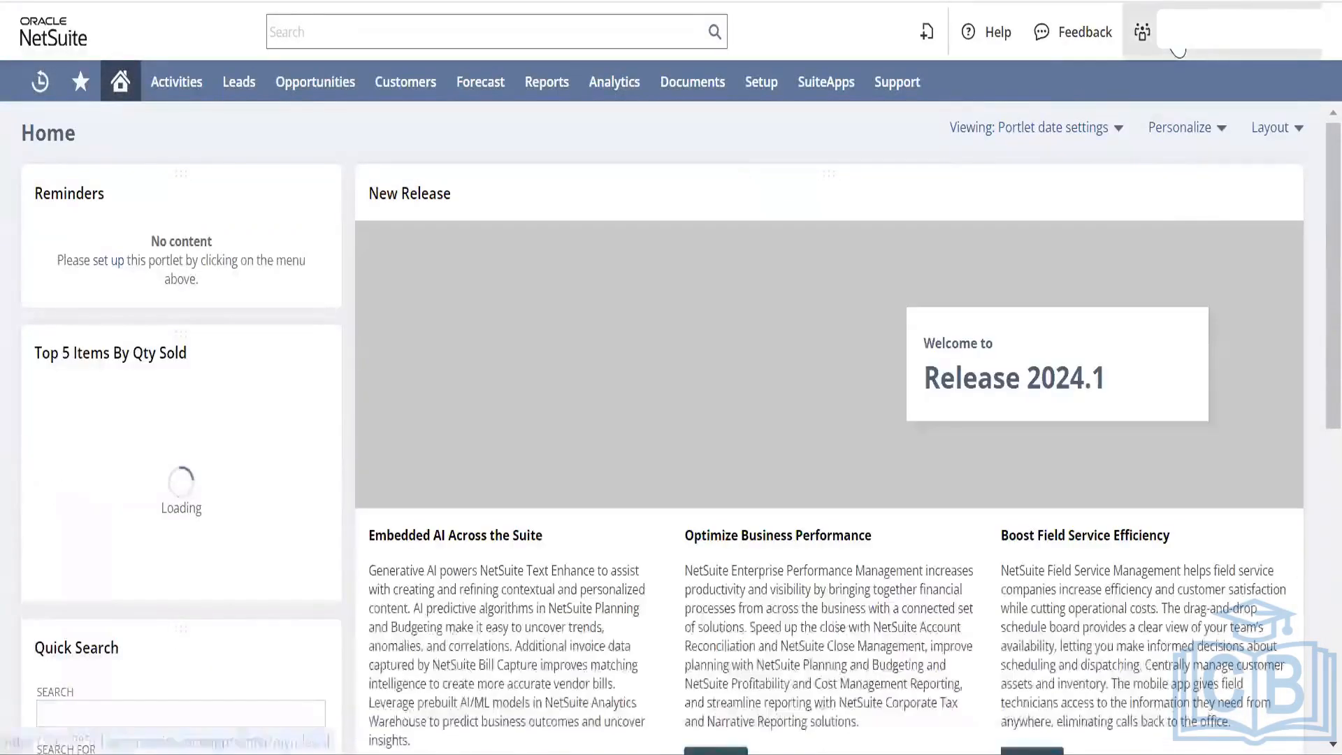
{"action": "mouse_move", "coordinate": [1175, 49]}
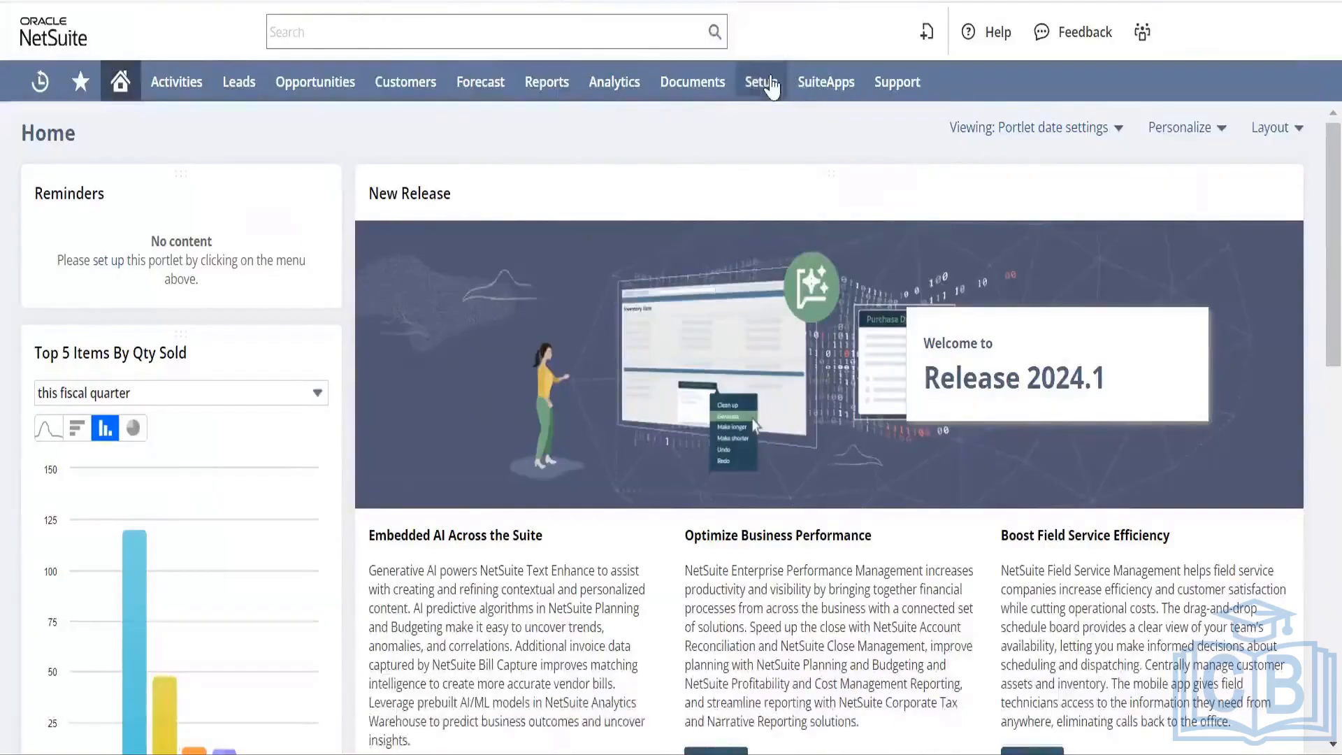
{"action": "mouse_move", "coordinate": [1142, 32]}
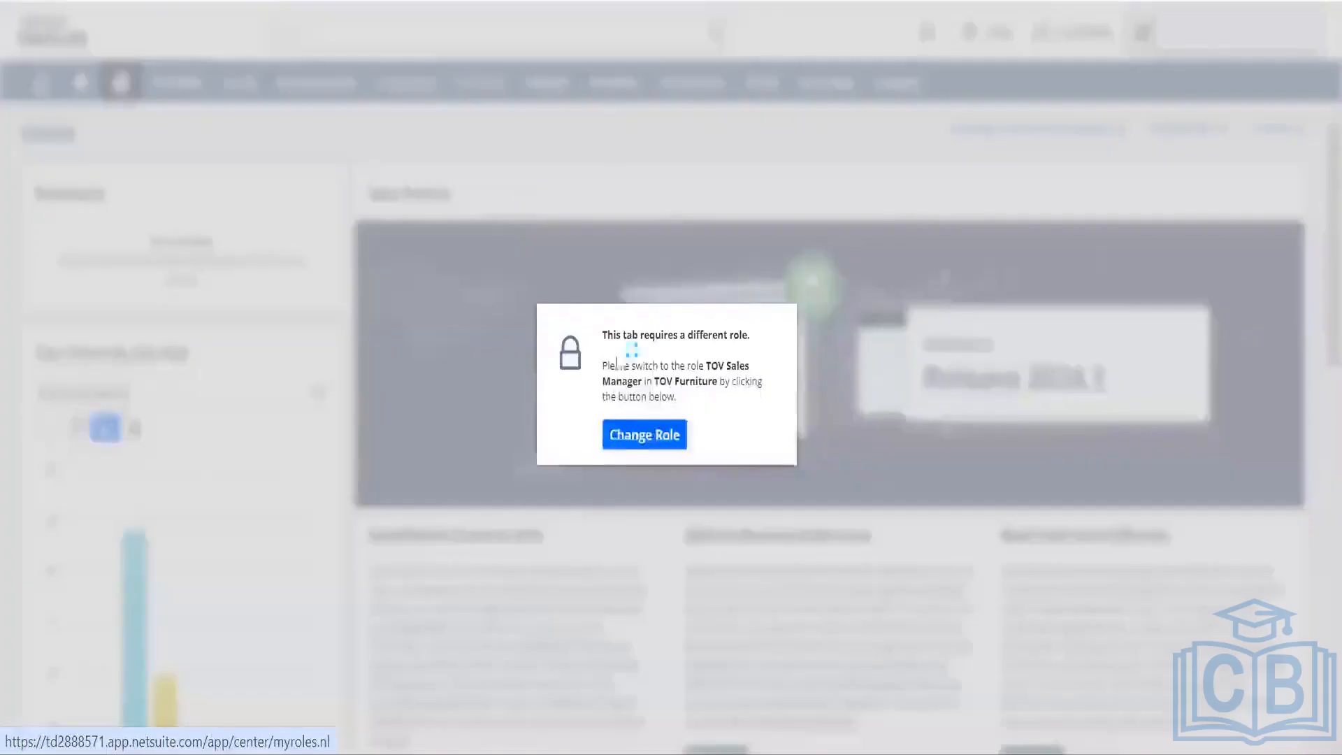
{"action": "left_click", "coordinate": [608, 439]}
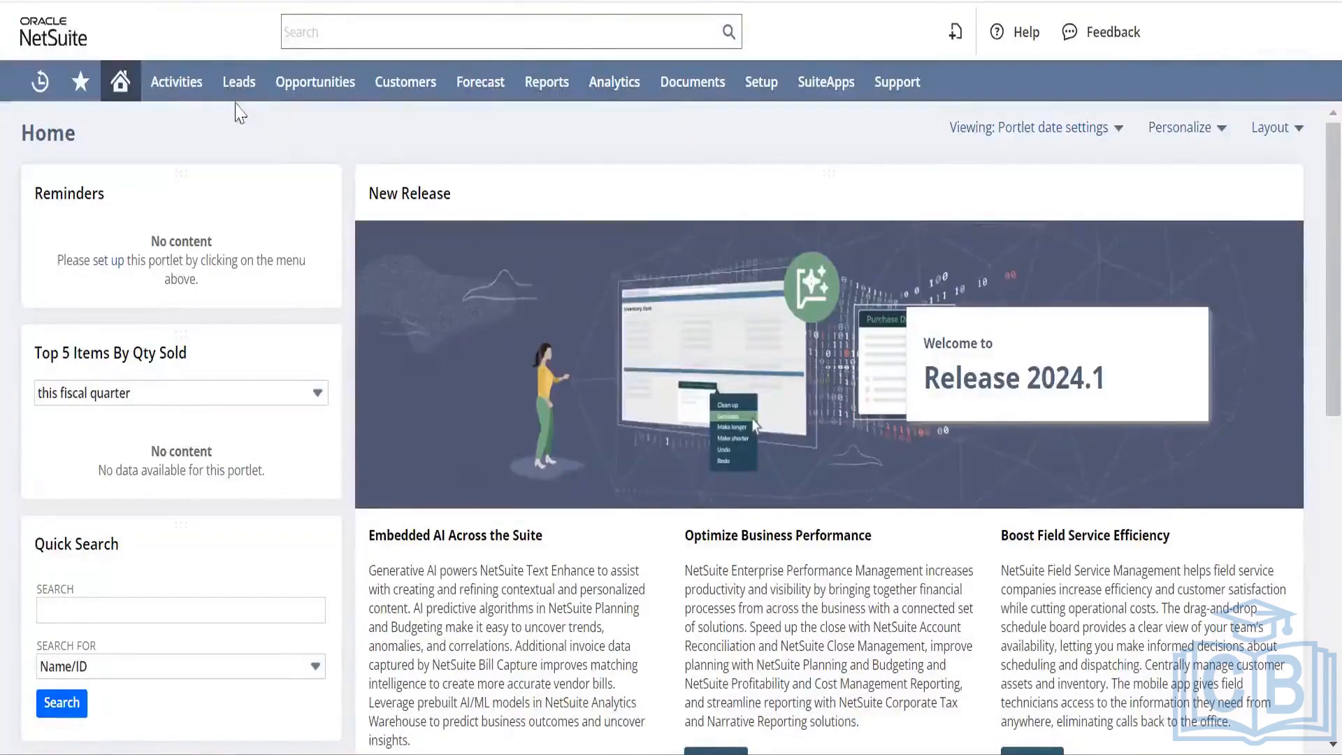
- Examine the sales role's navigation entries for leads and opportunities, including the relationships and transactions offered under Opportunities
{"action": "mouse_move", "coordinate": [234, 98]}
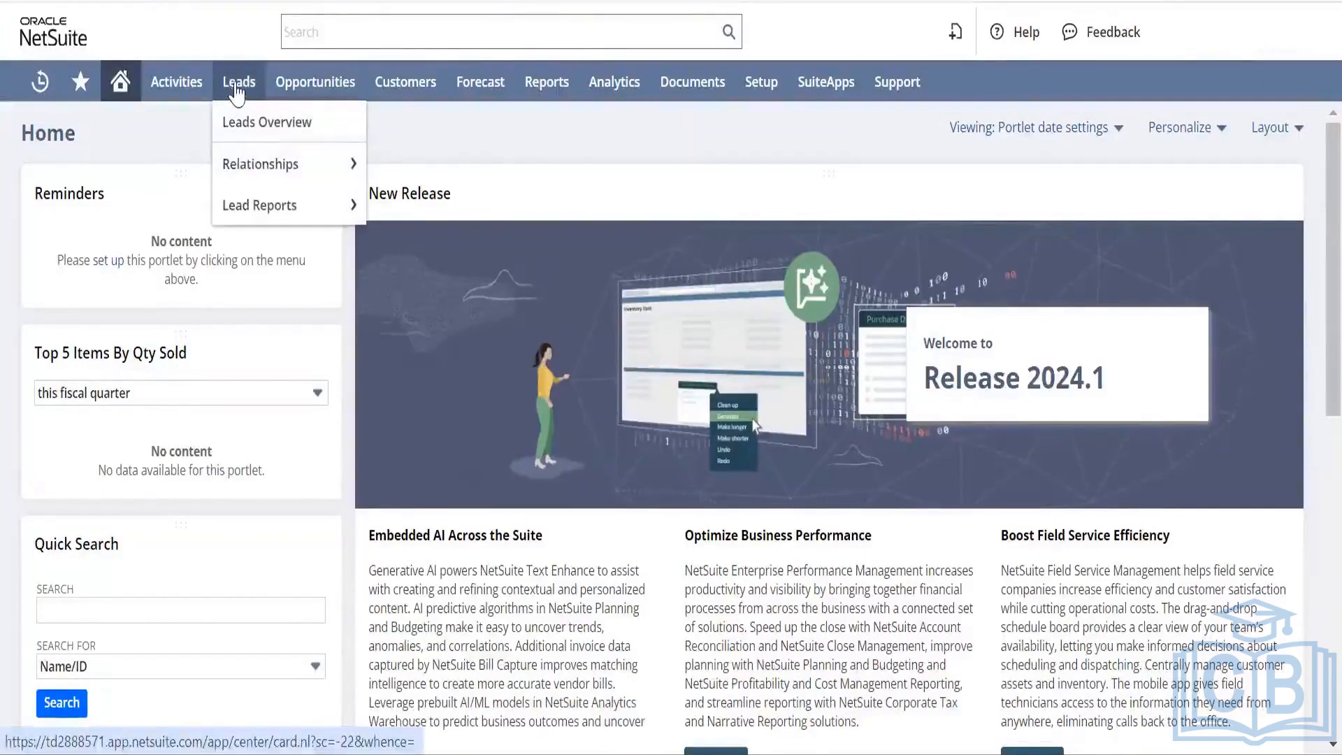
{"action": "mouse_move", "coordinate": [275, 205]}
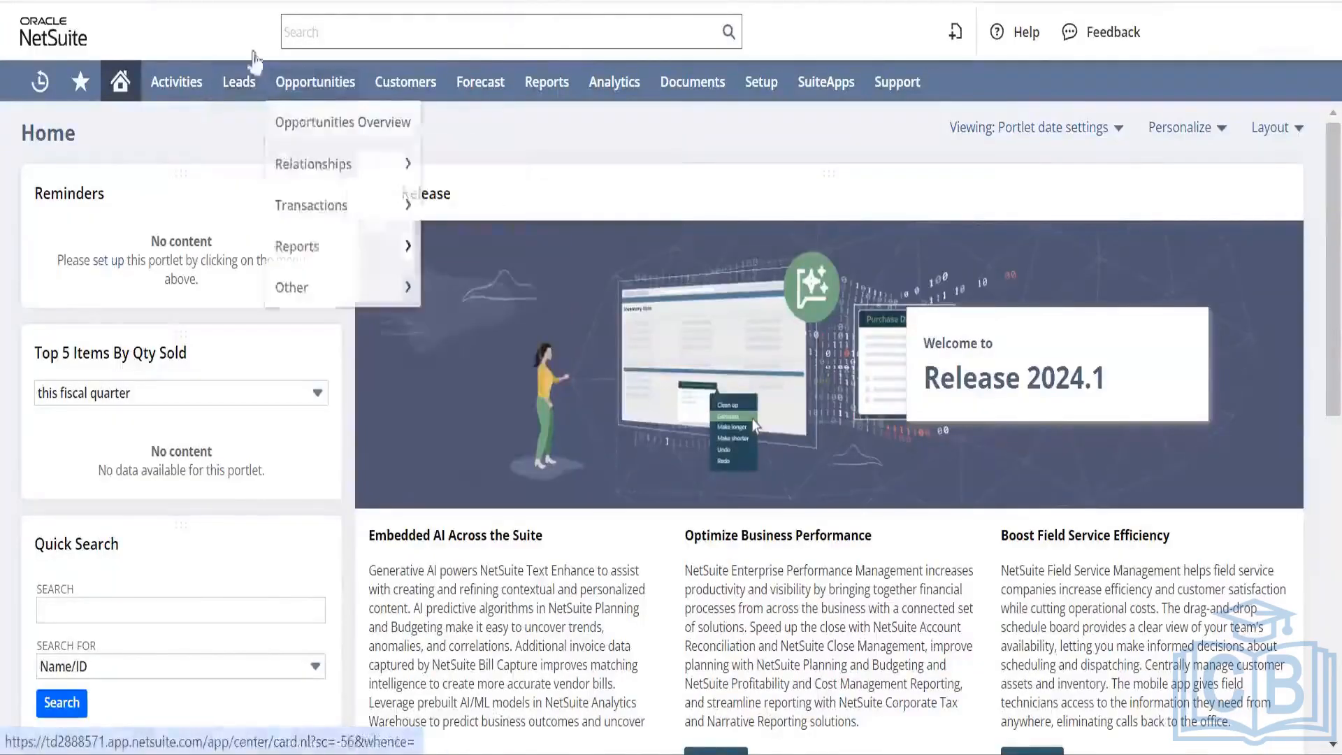
{"action": "mouse_move", "coordinate": [405, 168]}
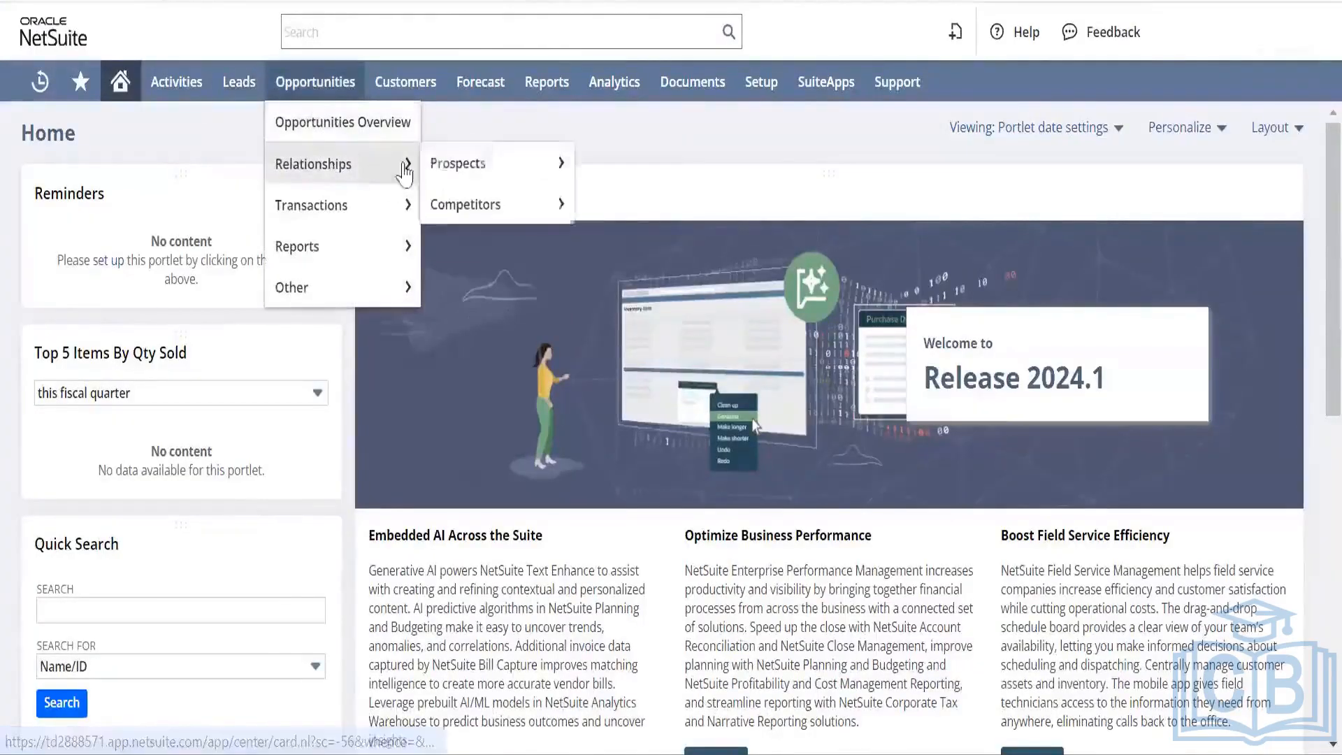
{"action": "mouse_move", "coordinate": [475, 171]}
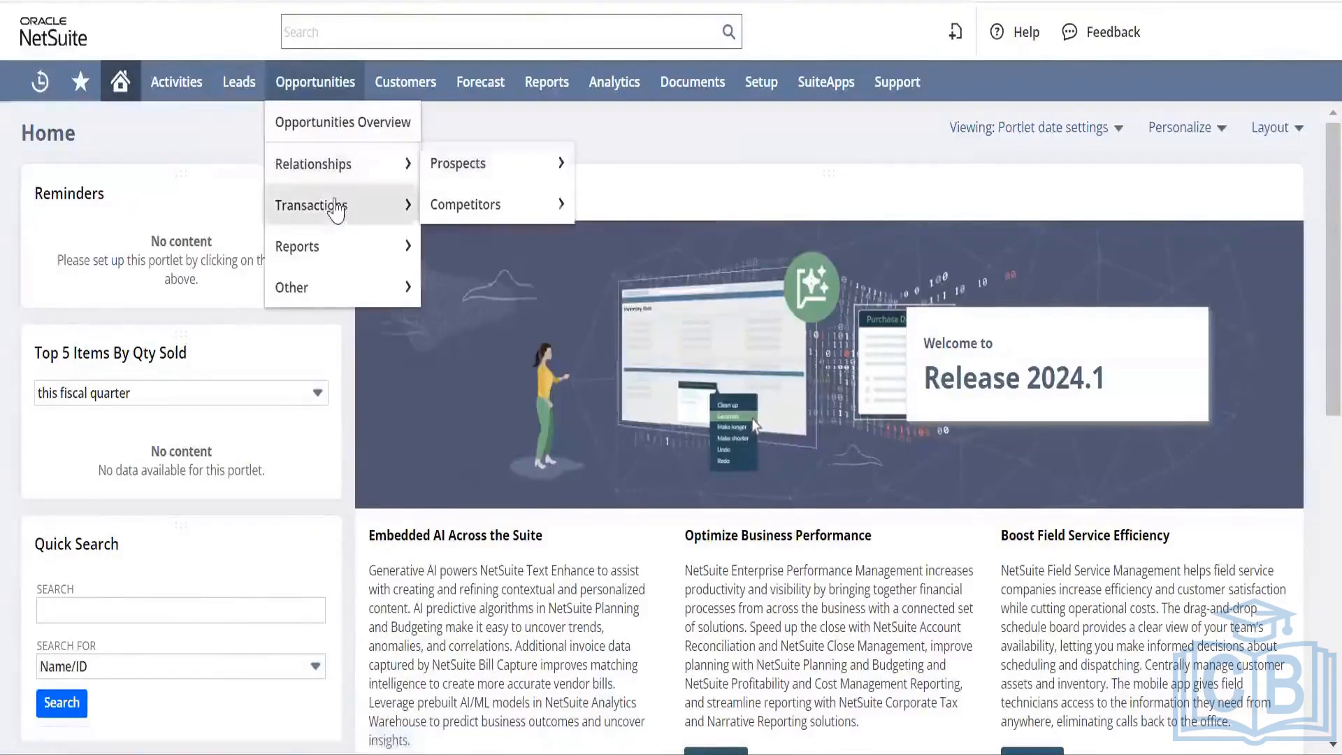
{"action": "mouse_move", "coordinate": [339, 214]}
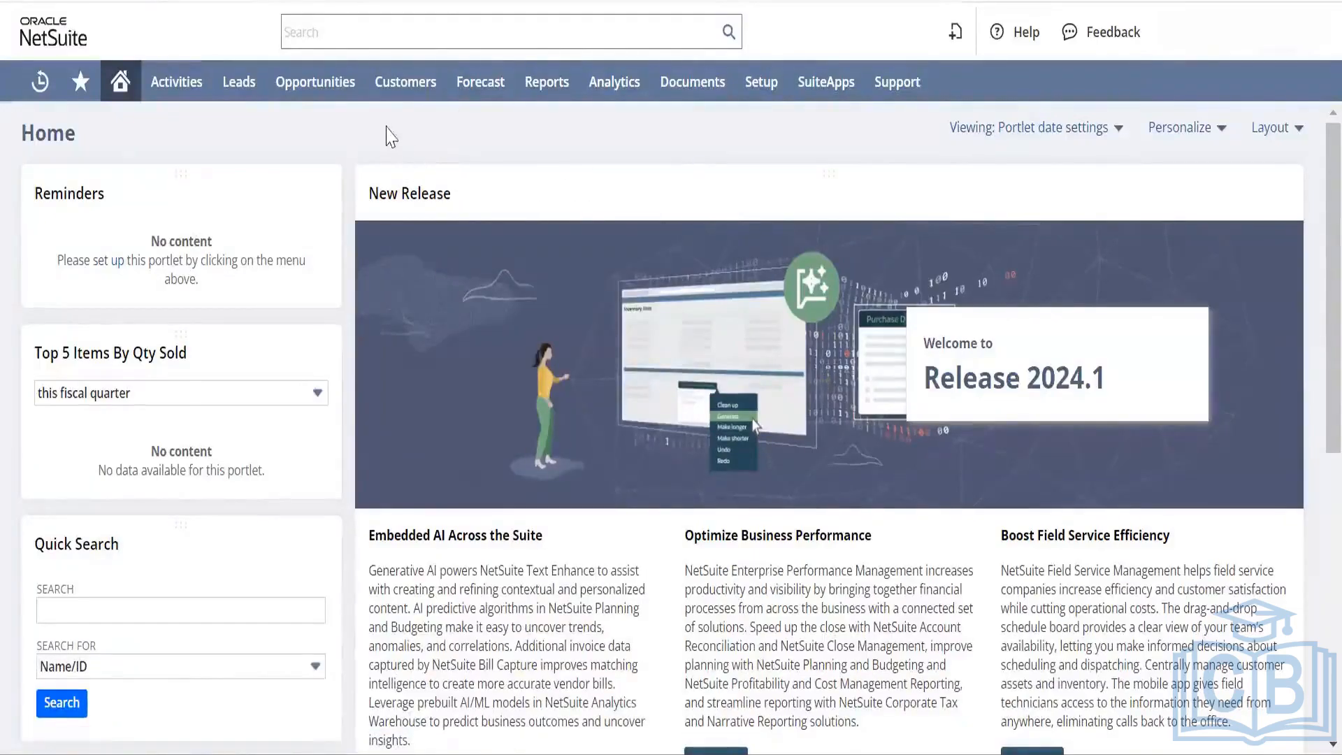
{"action": "mouse_move", "coordinate": [542, 98]}
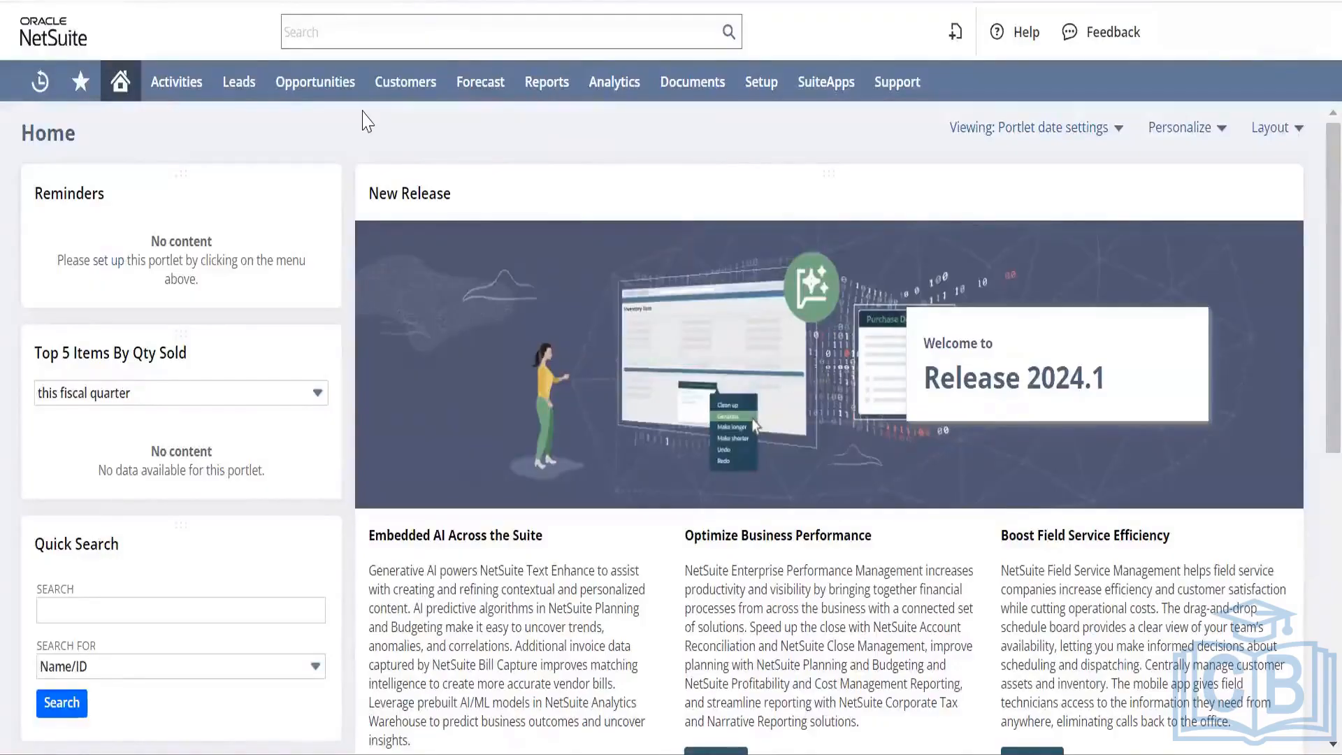
{"action": "mouse_move", "coordinate": [335, 90]}
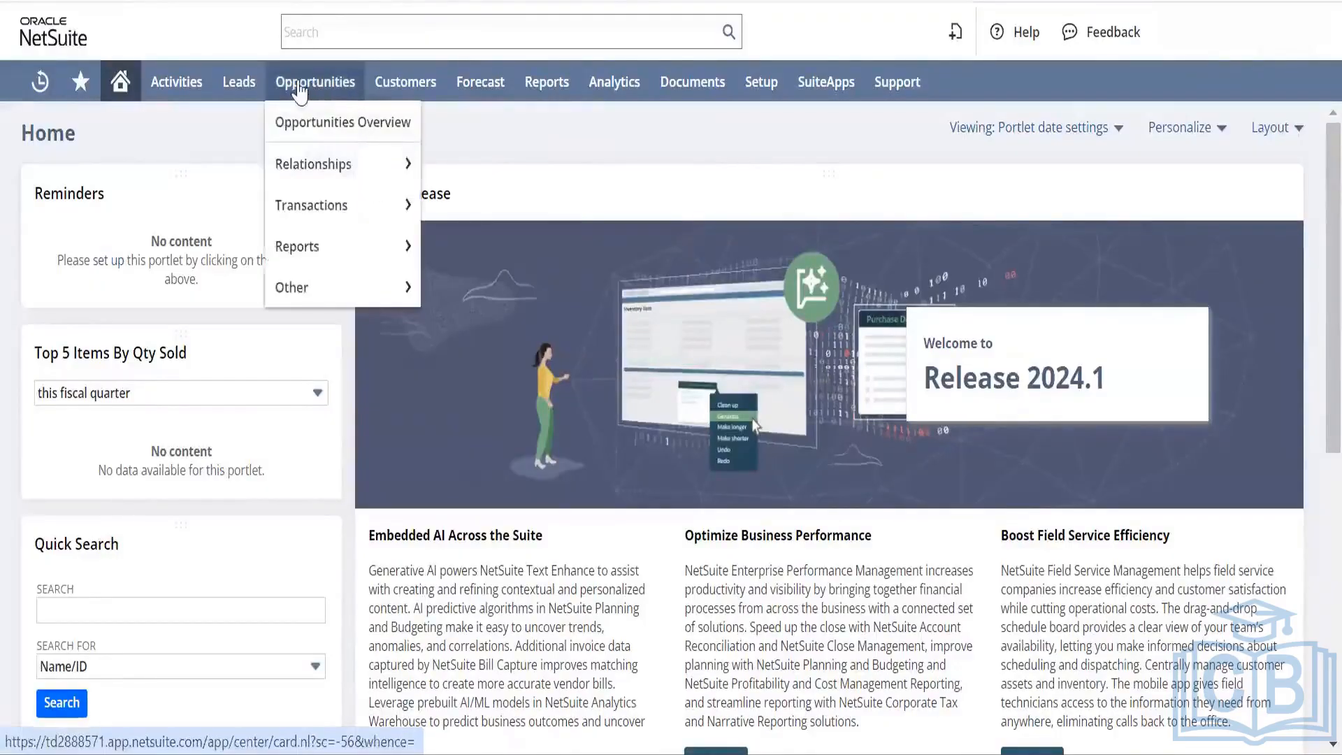
{"action": "mouse_move", "coordinate": [498, 83]}
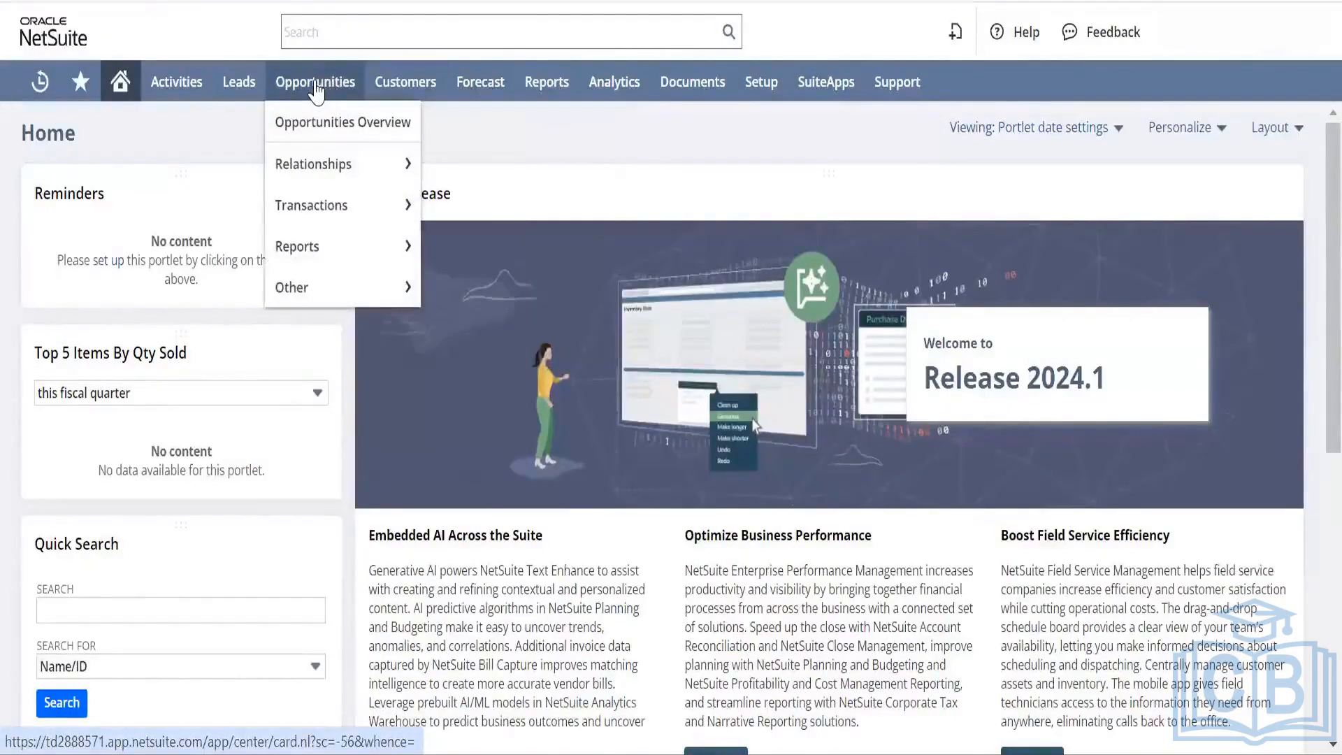
{"action": "mouse_move", "coordinate": [254, 101]}
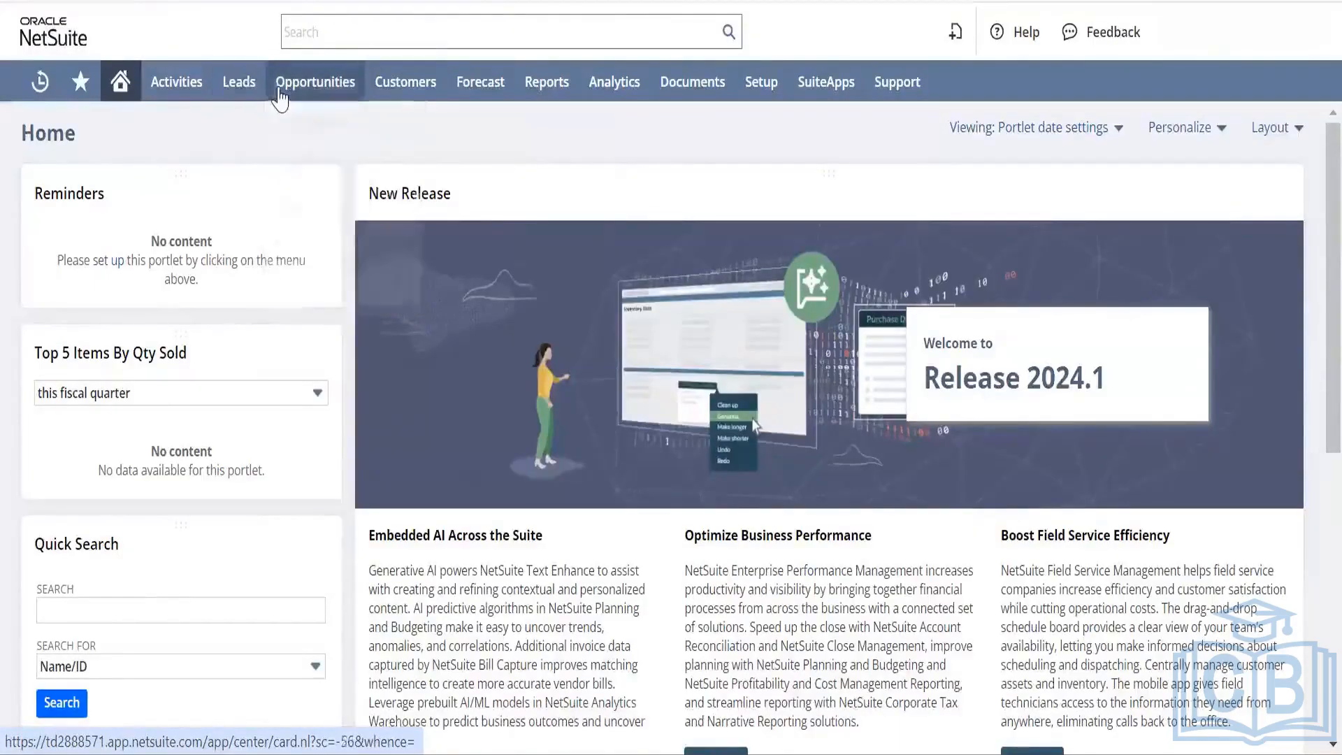
{"action": "mouse_move", "coordinate": [285, 96]}
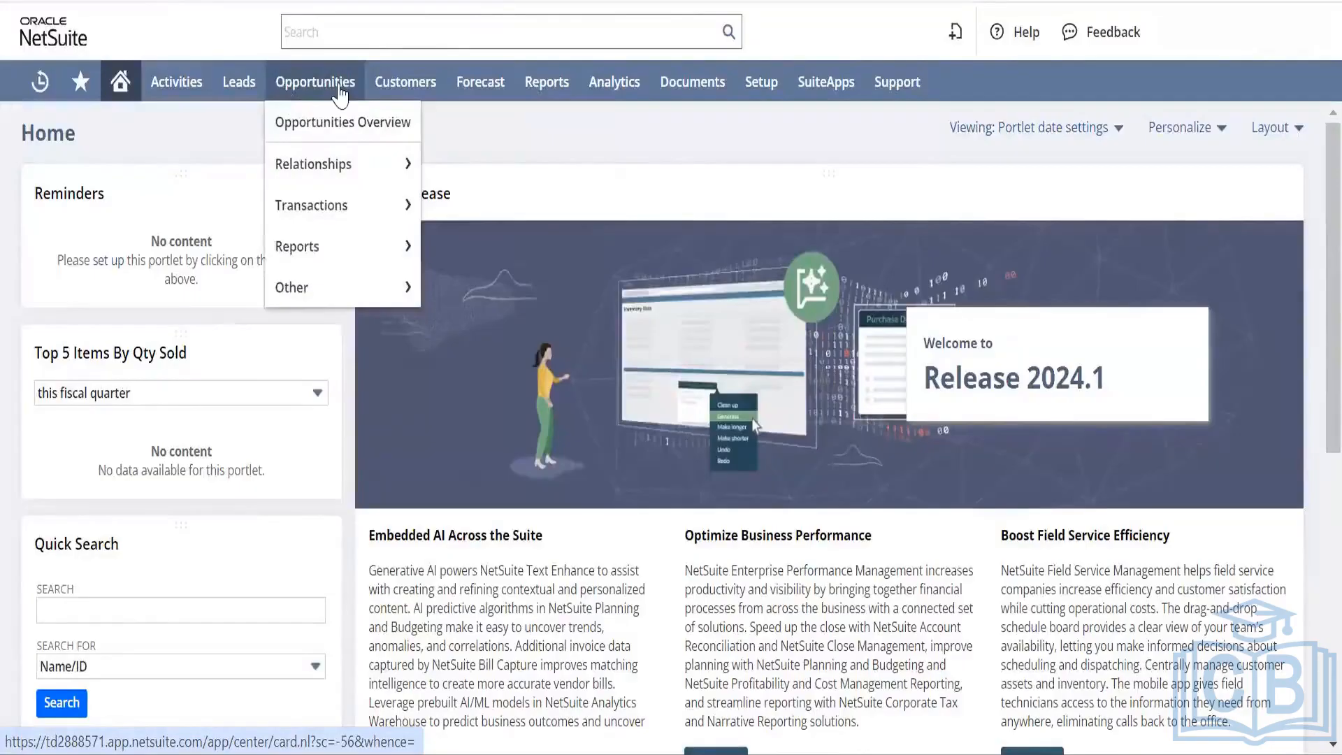
{"action": "mouse_move", "coordinate": [336, 165]}
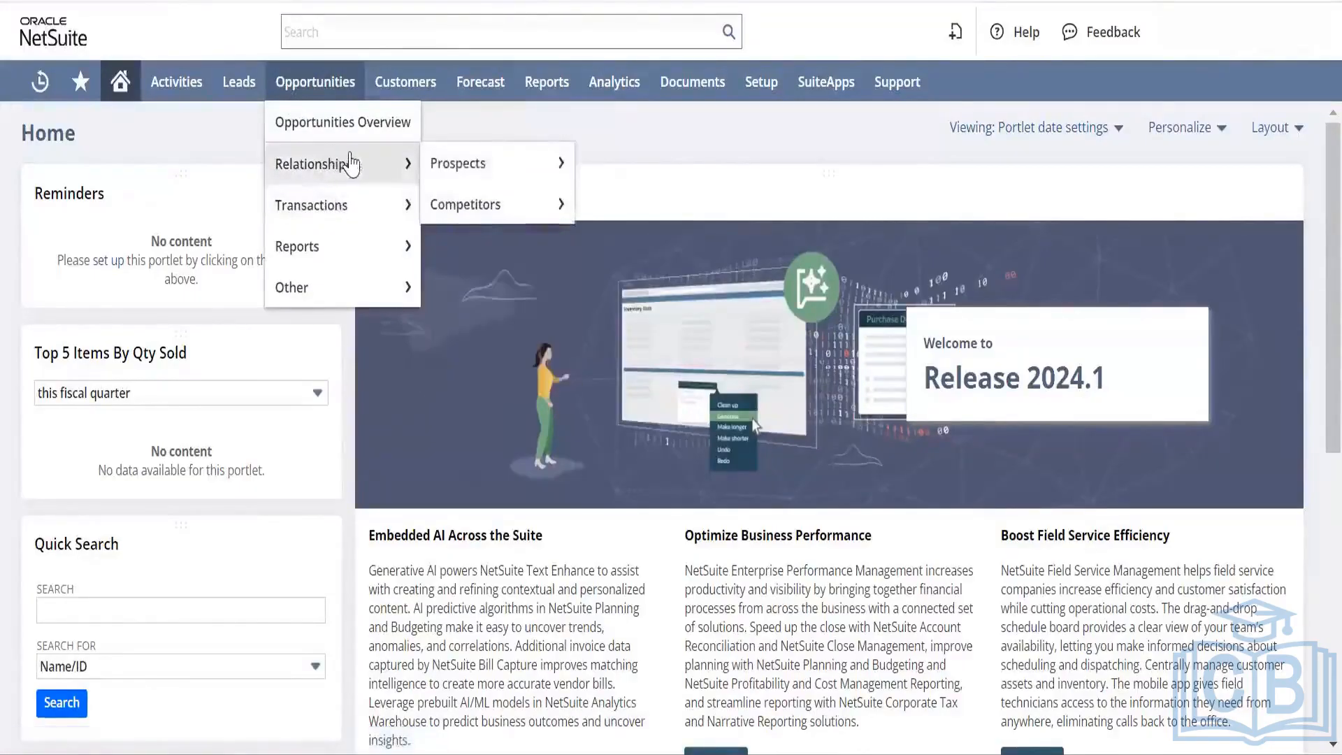
{"action": "mouse_move", "coordinate": [353, 203]}
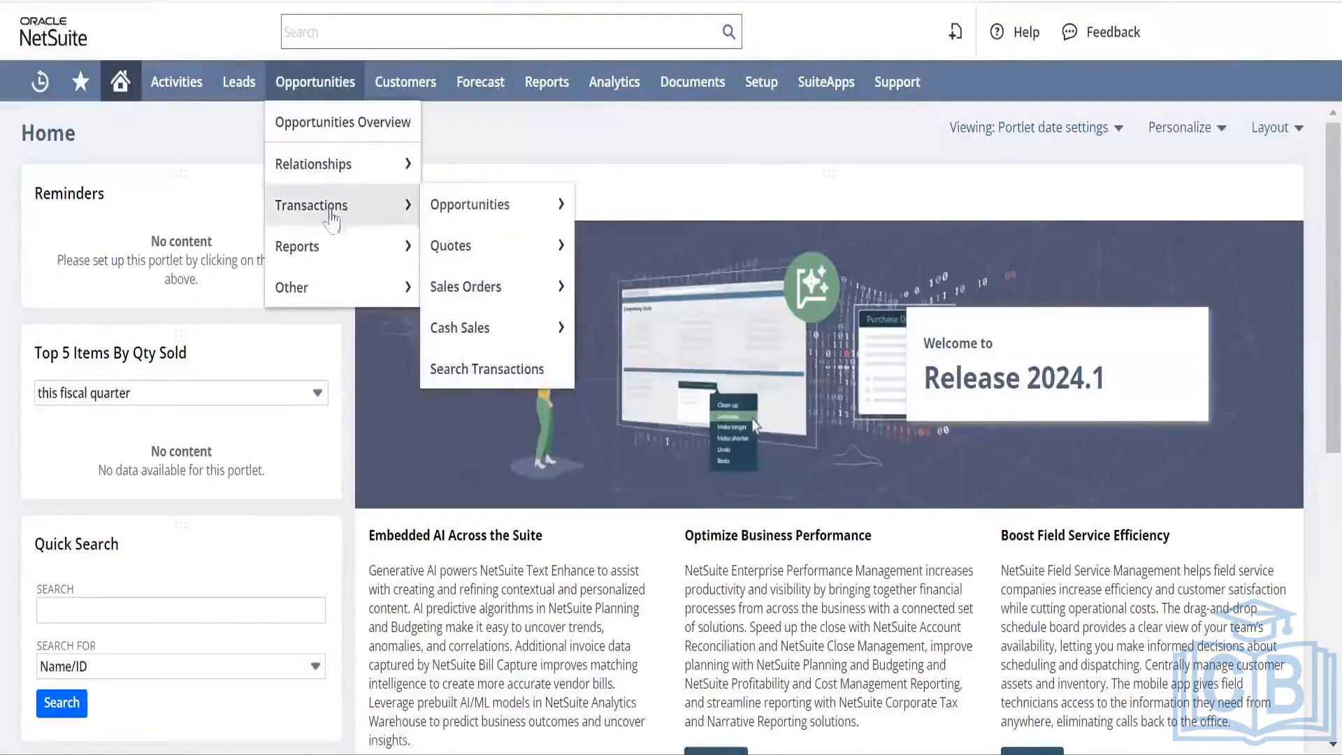
- Turn on Use Classic Interface in the appearance preferences for the sales role and save the preferences
{"action": "mouse_move", "coordinate": [321, 248]}
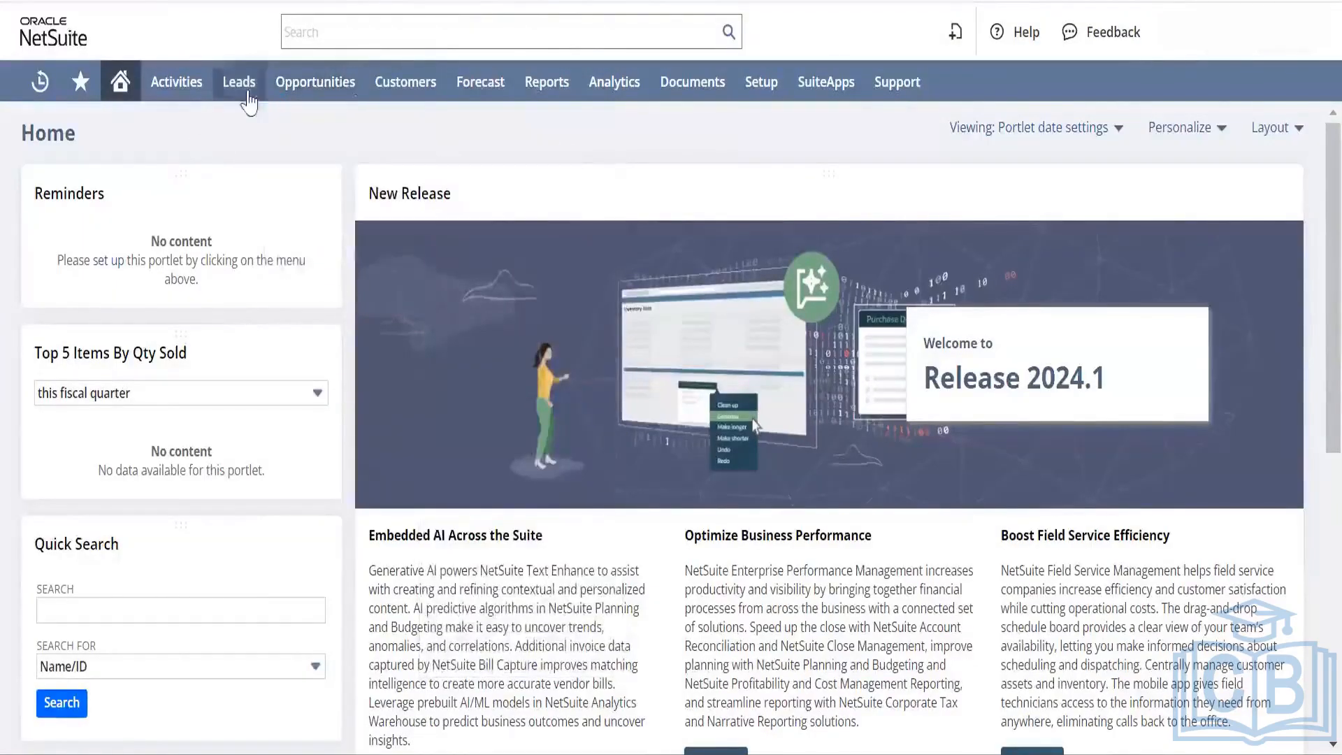
{"action": "mouse_move", "coordinate": [122, 91]}
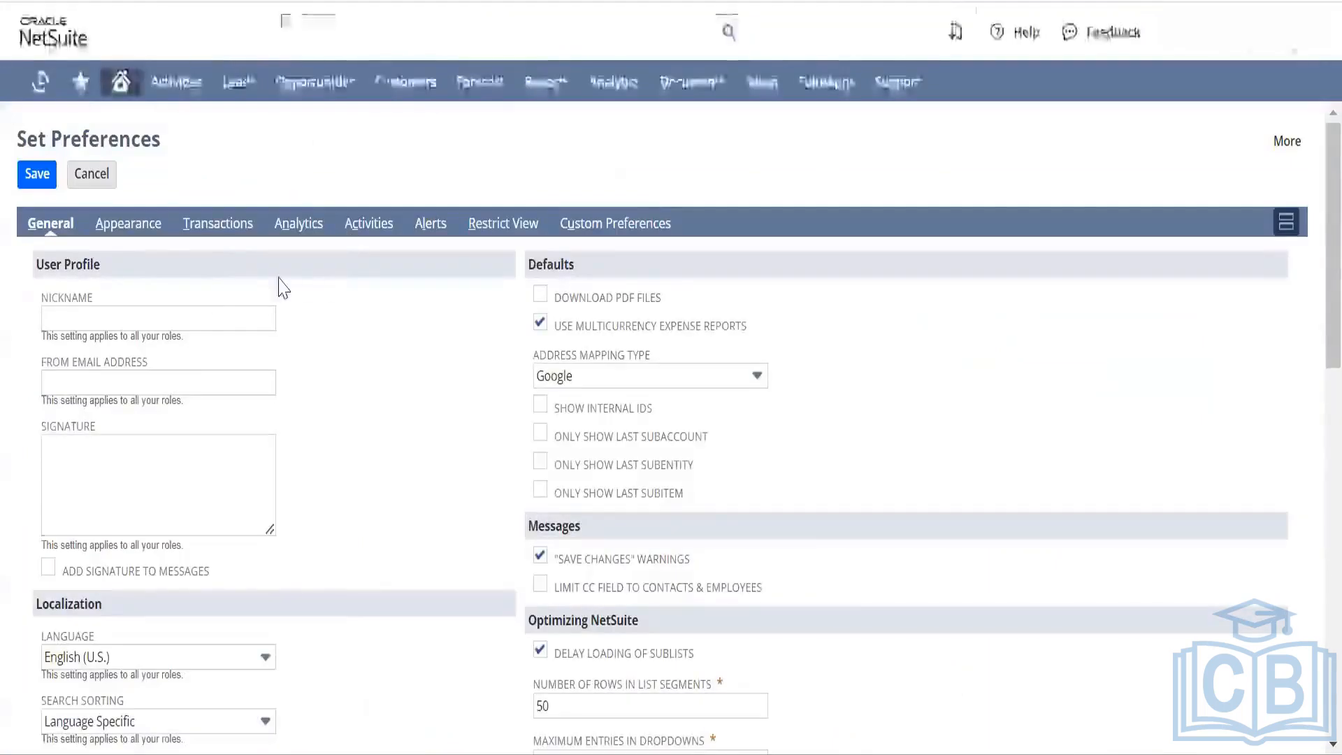
{"action": "scroll", "coordinate": [341, 372], "scroll_direction": "down", "scroll_amount": 11}
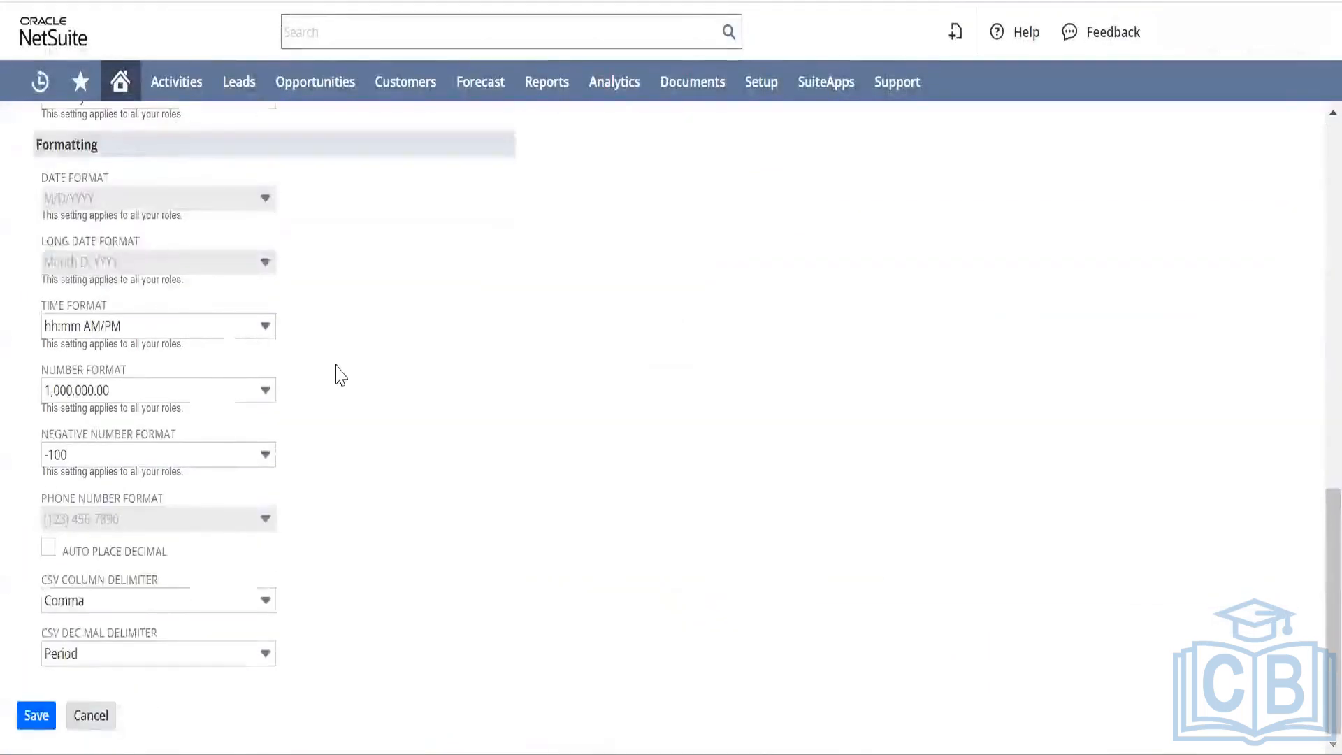
{"action": "scroll", "coordinate": [336, 365], "scroll_direction": "up", "scroll_amount": 8}
{"action": "scroll", "coordinate": [342, 372], "scroll_direction": "up", "scroll_amount": 5}
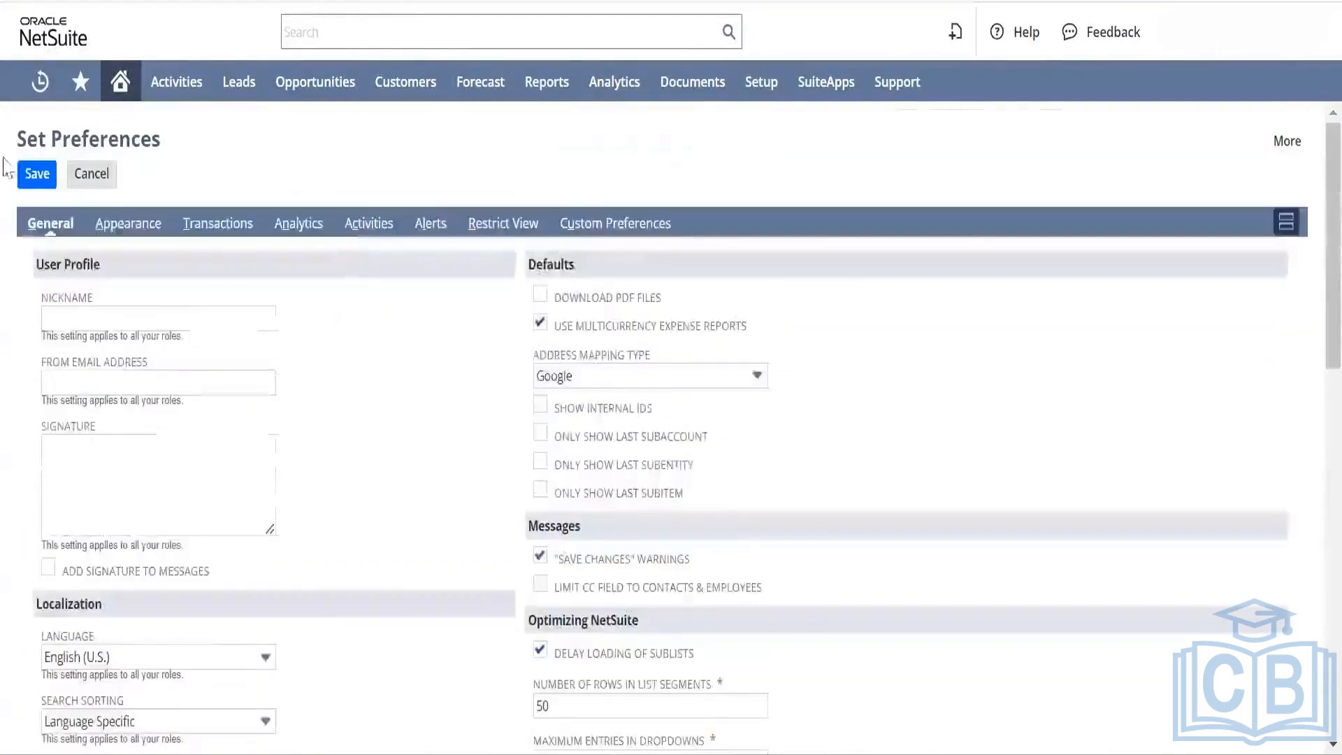
{"action": "left_click", "coordinate": [120, 227]}
{"action": "scroll", "coordinate": [264, 459], "scroll_direction": "down", "scroll_amount": 3}
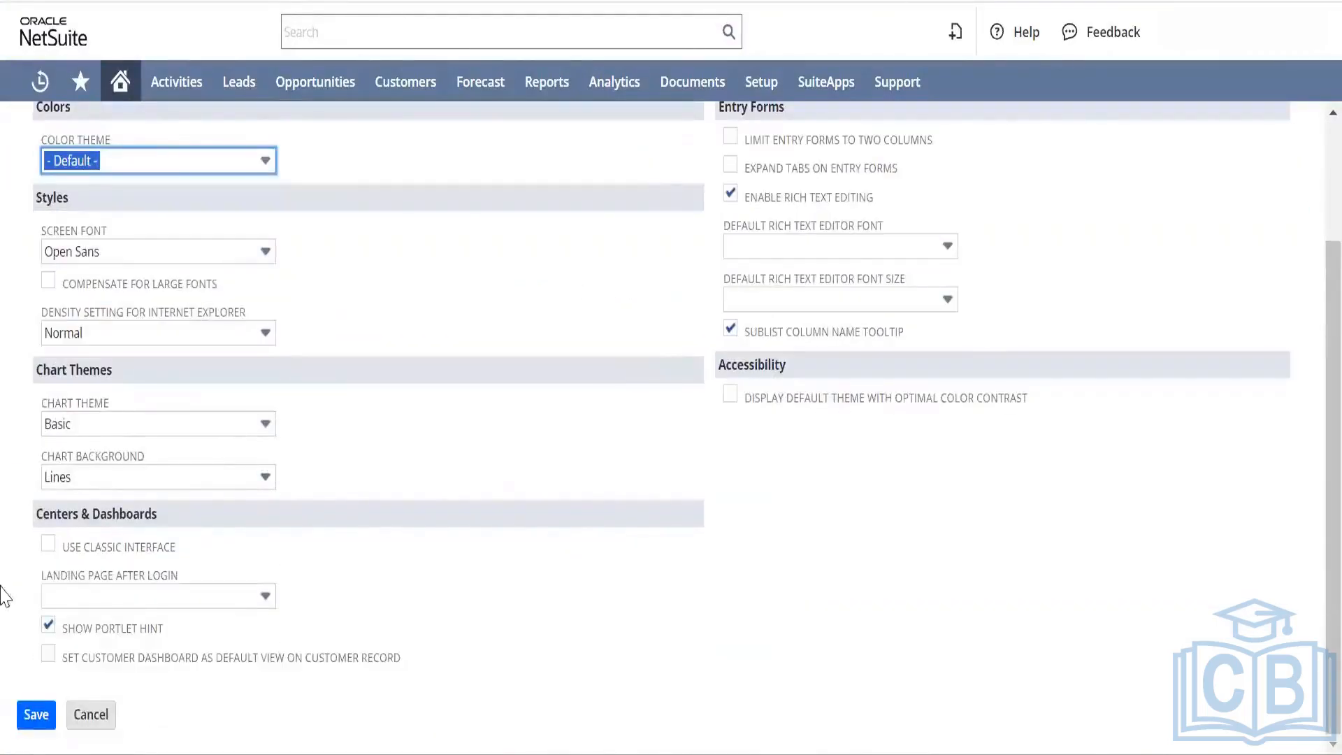
{"action": "left_click", "coordinate": [47, 545]}
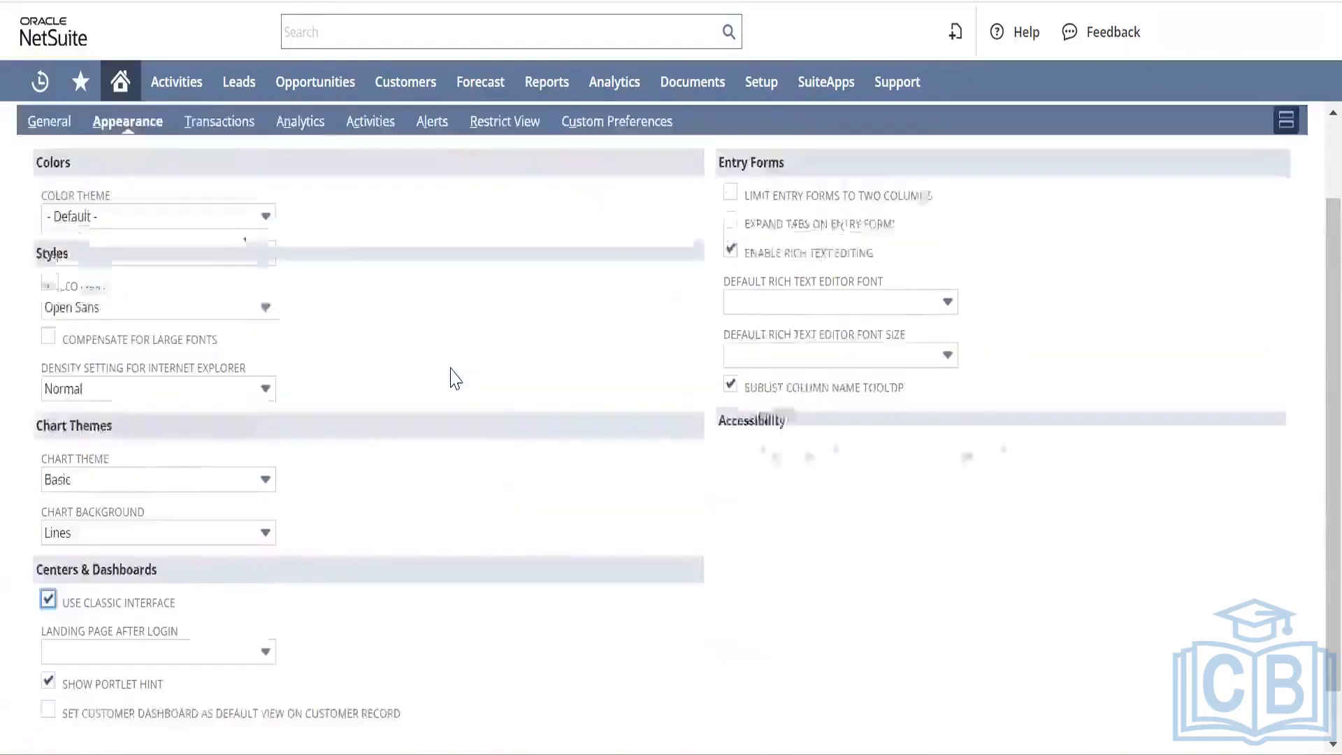
{"action": "scroll", "coordinate": [453, 374], "scroll_direction": "up", "scroll_amount": 3}
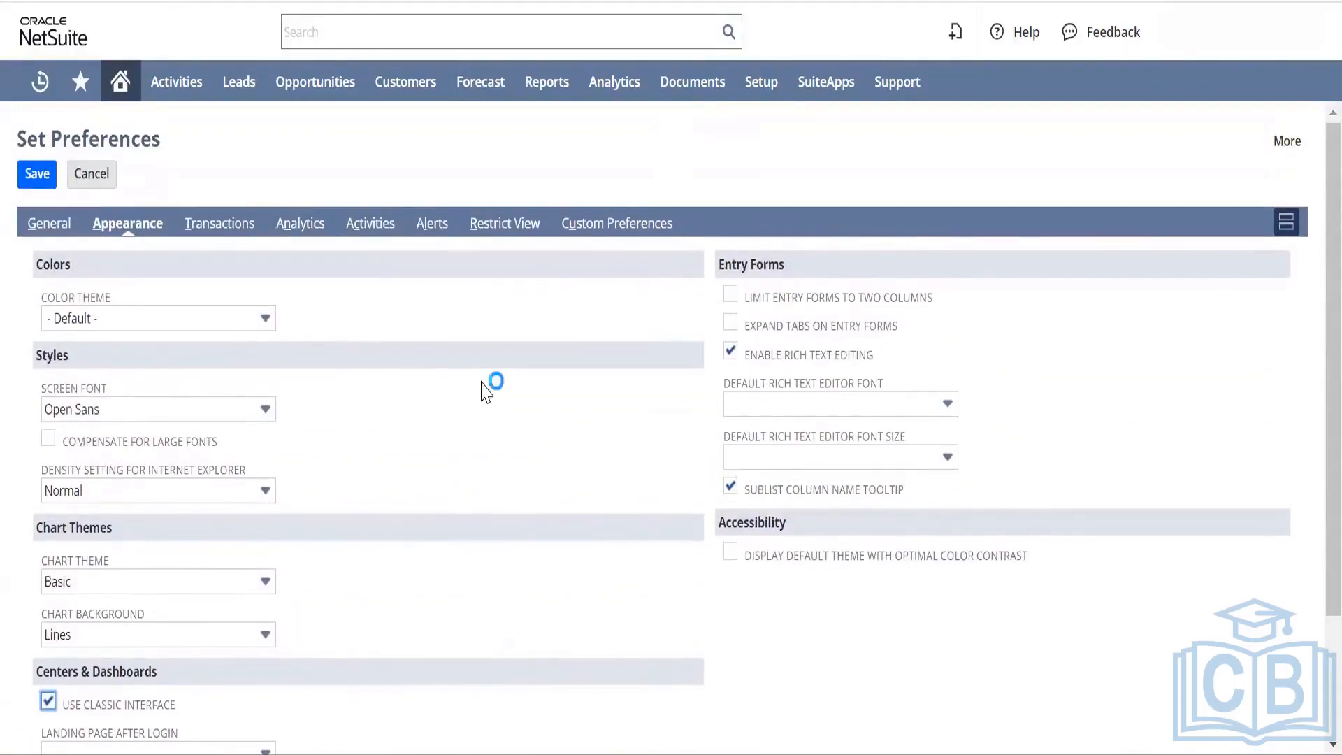
{"action": "left_click", "coordinate": [34, 167]}
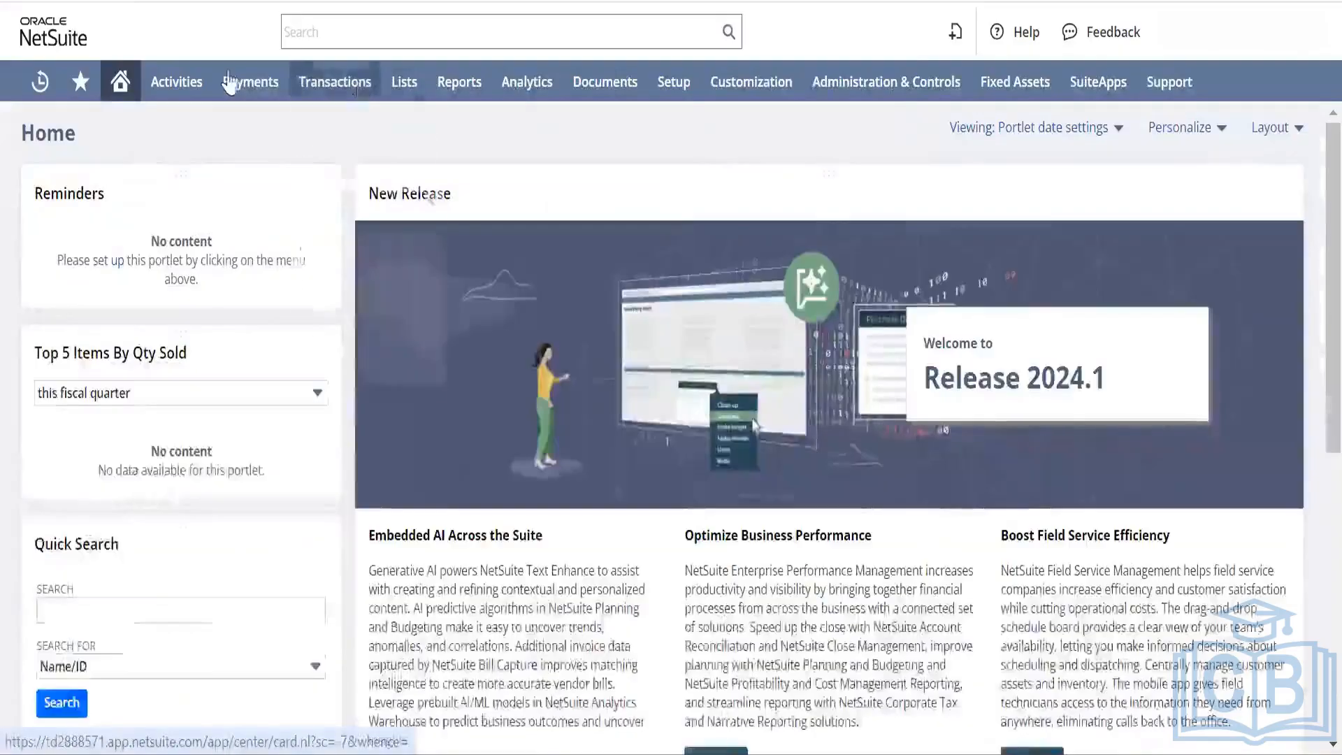
- Examine the classic navigation under Transactions and Lists, including the Sales, Accounting and Employees entries
{"action": "mouse_move", "coordinate": [337, 100]}
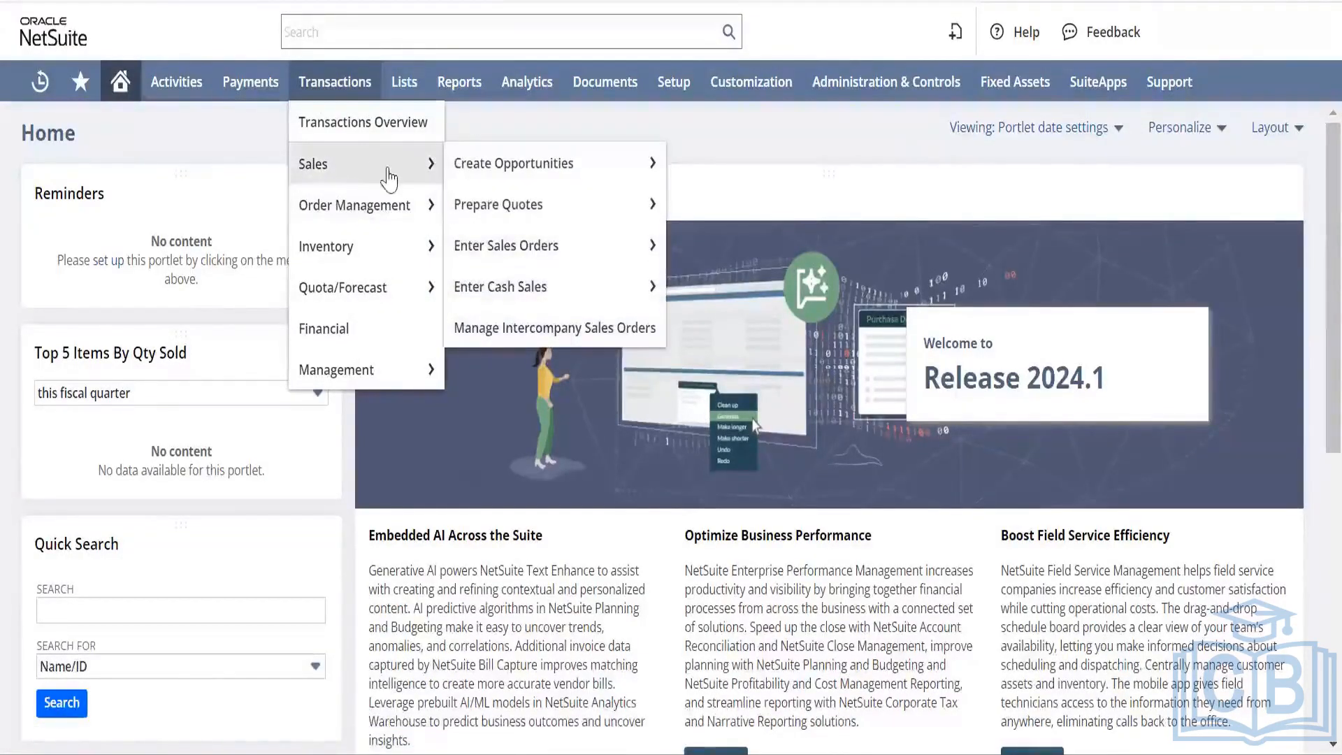
{"action": "mouse_move", "coordinate": [411, 188]}
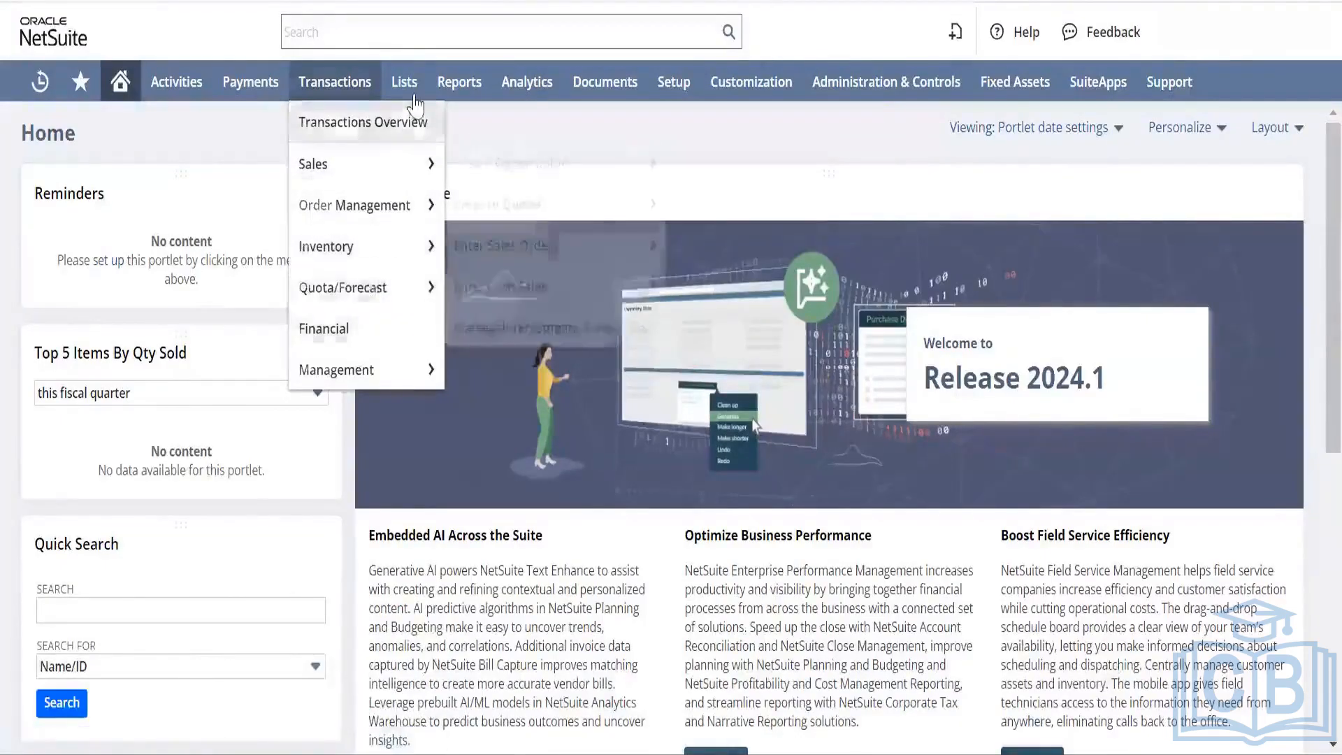
{"action": "mouse_move", "coordinate": [413, 98]}
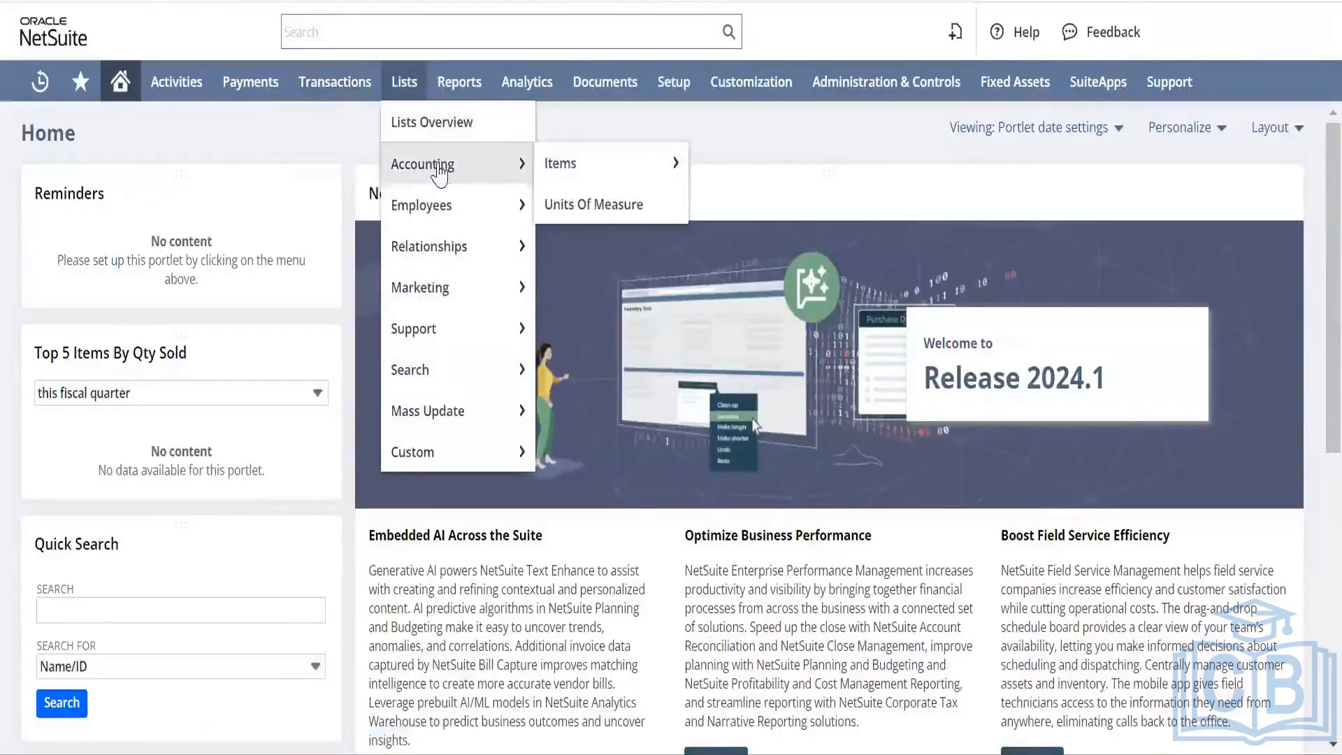
{"action": "mouse_move", "coordinate": [440, 222]}
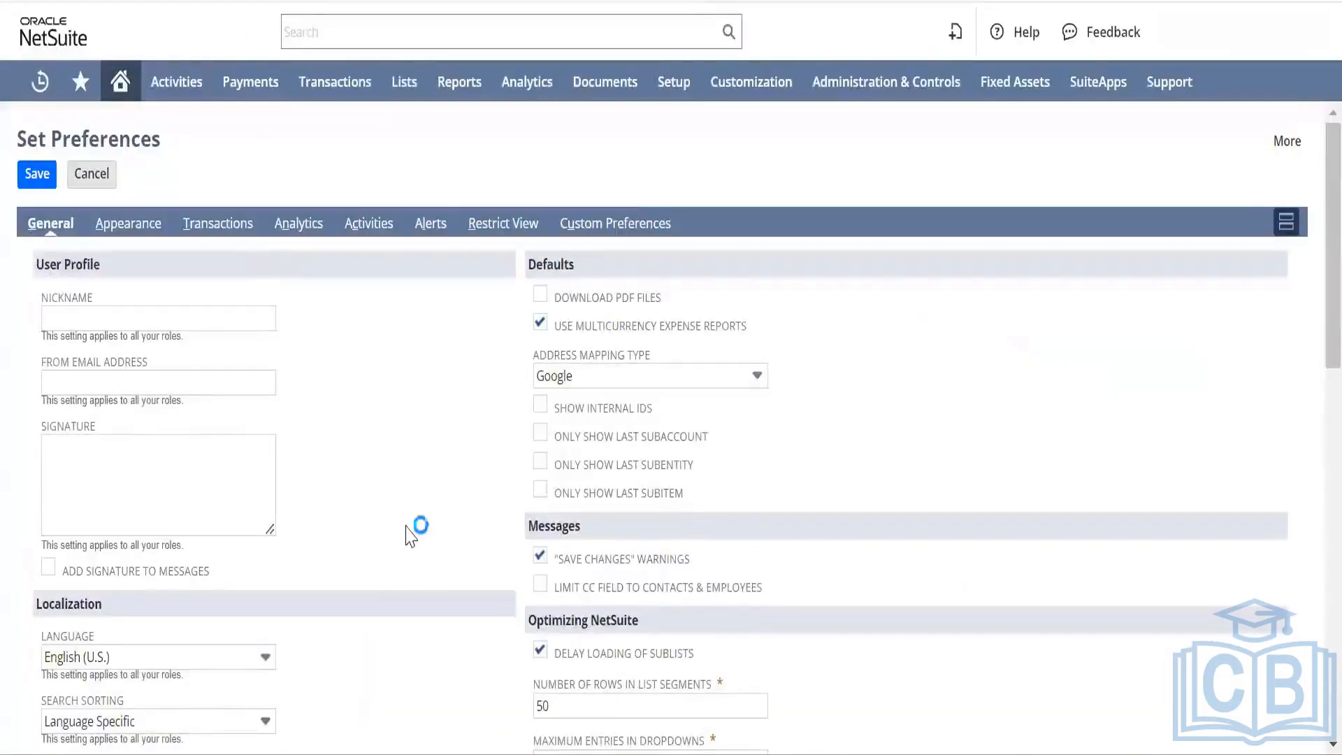
- Reopen the personal preferences, turn off Use Classic Interface under appearance, and save
{"action": "scroll", "coordinate": [274, 480], "scroll_direction": "down", "scroll_amount": 8}
{"action": "scroll", "coordinate": [274, 480], "scroll_direction": "down", "scroll_amount": 4}
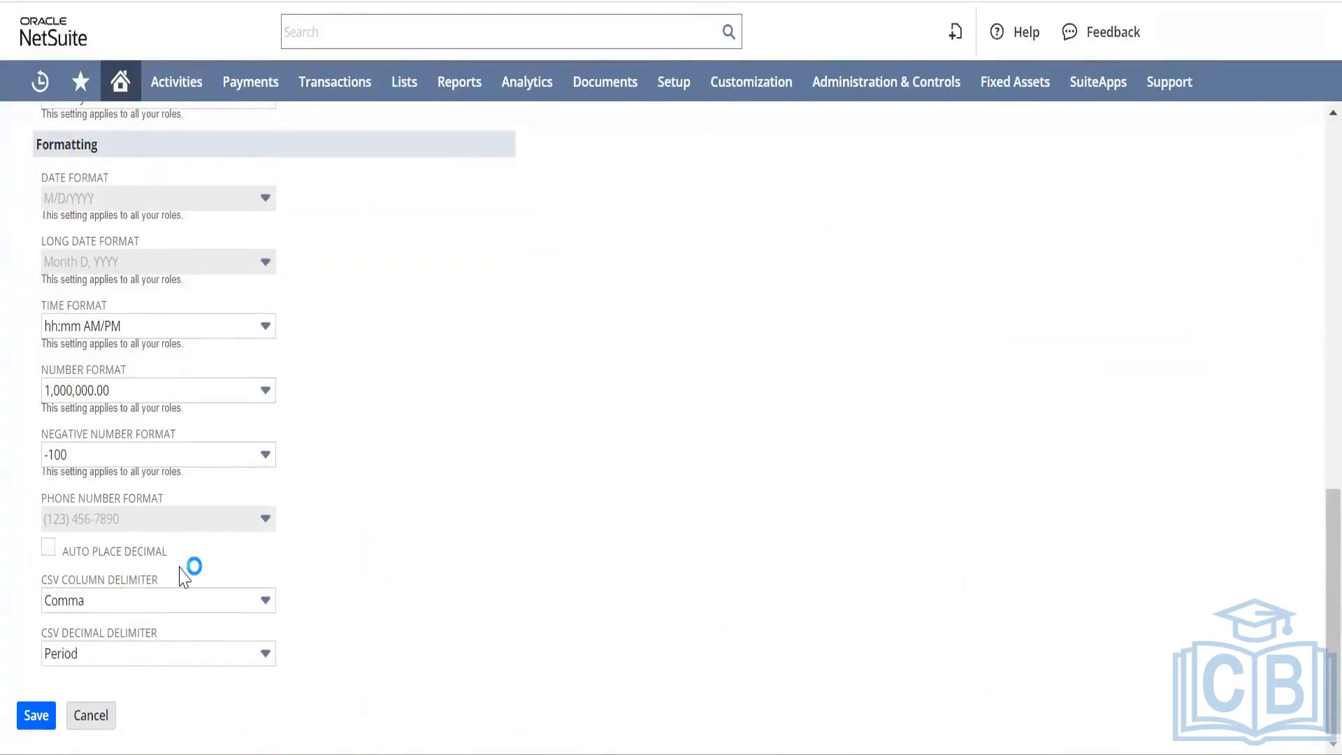
{"action": "scroll", "coordinate": [183, 577], "scroll_direction": "up", "scroll_amount": 12}
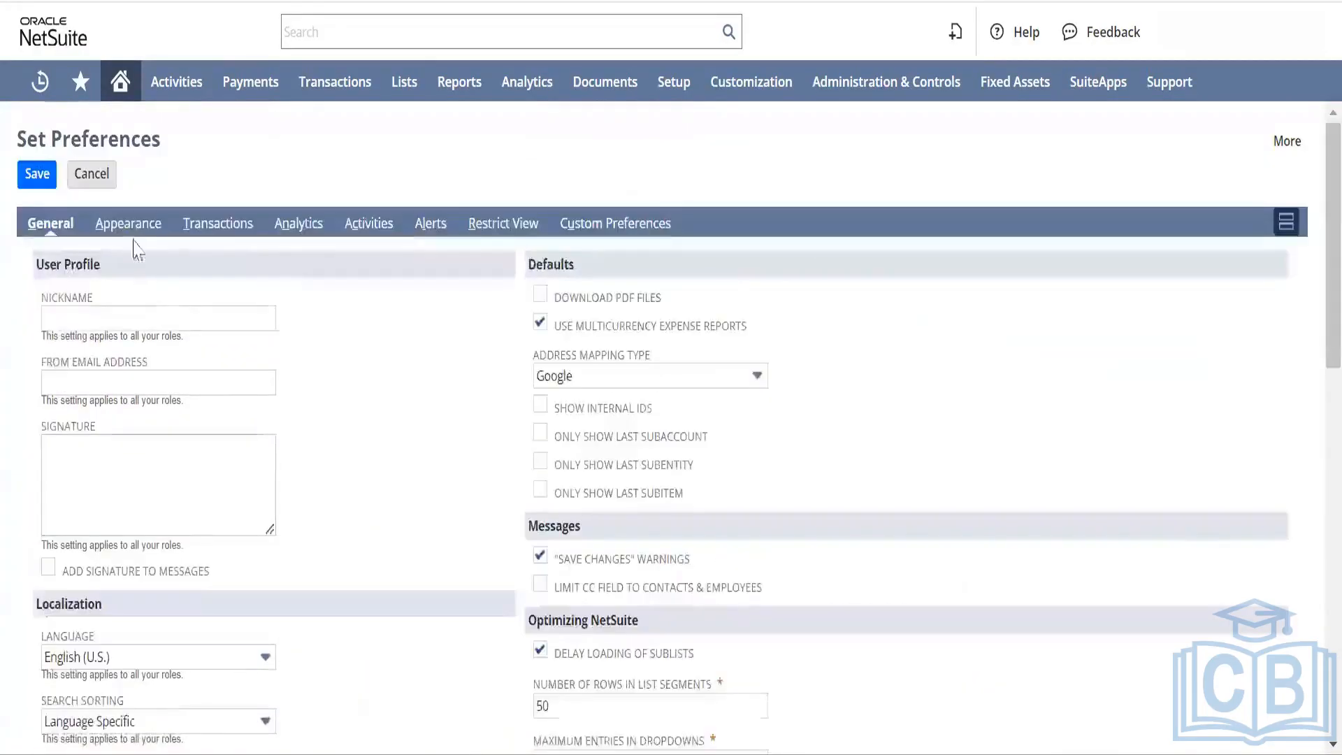
{"action": "left_click", "coordinate": [131, 225]}
{"action": "scroll", "coordinate": [139, 594], "scroll_direction": "down", "scroll_amount": 3}
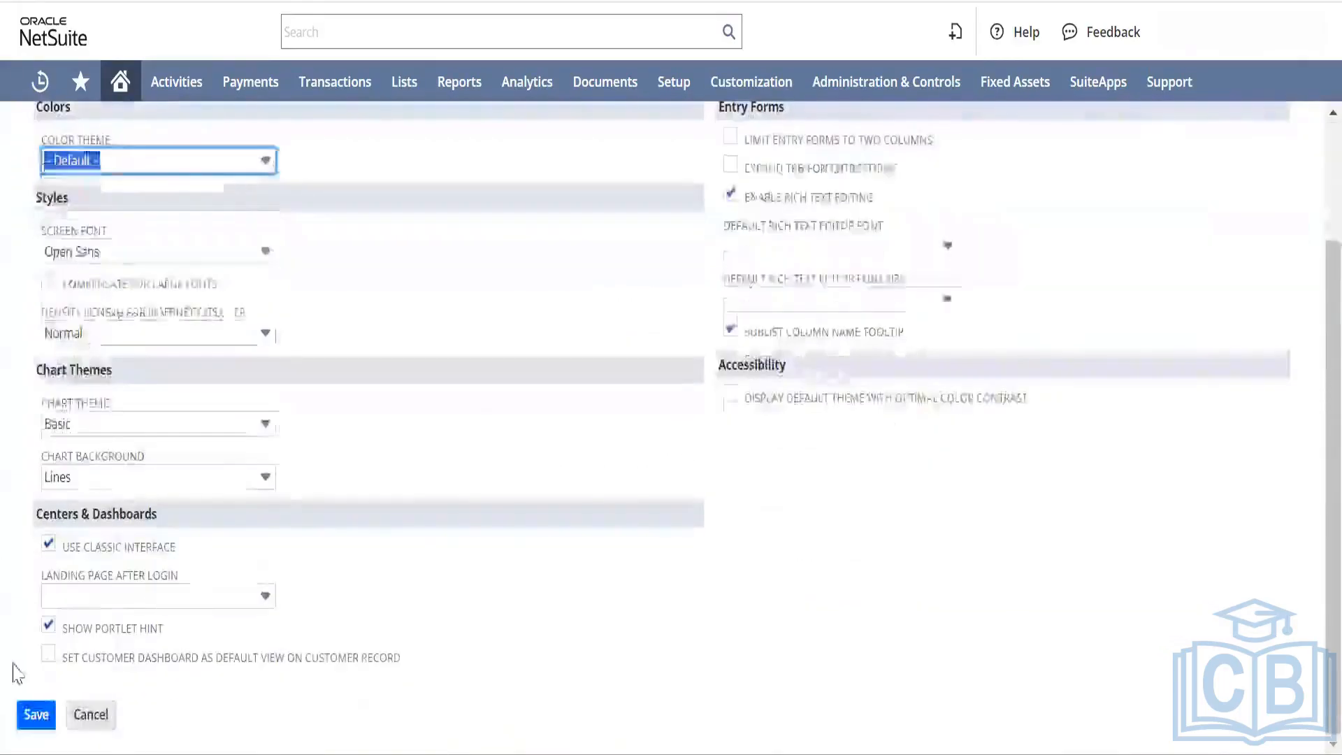
{"action": "left_click", "coordinate": [48, 545]}
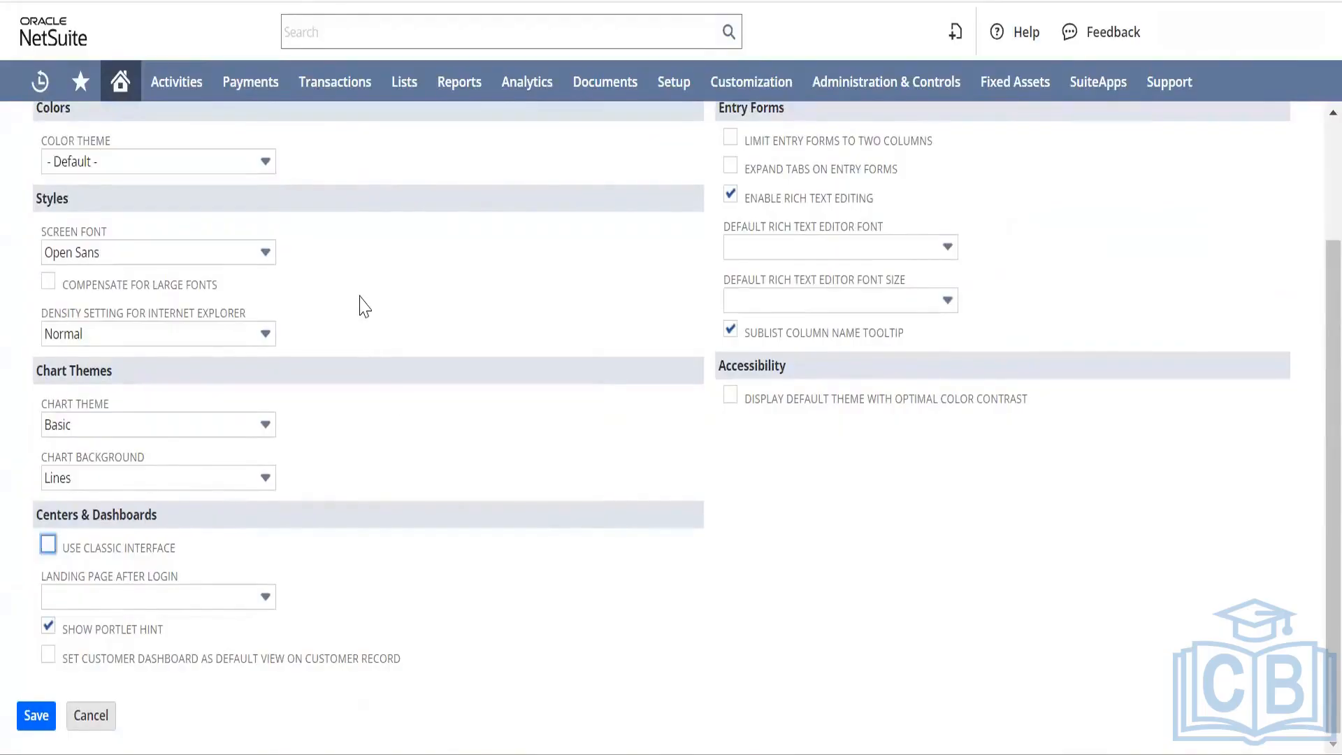
{"action": "scroll", "coordinate": [363, 305], "scroll_direction": "up", "scroll_amount": 2}
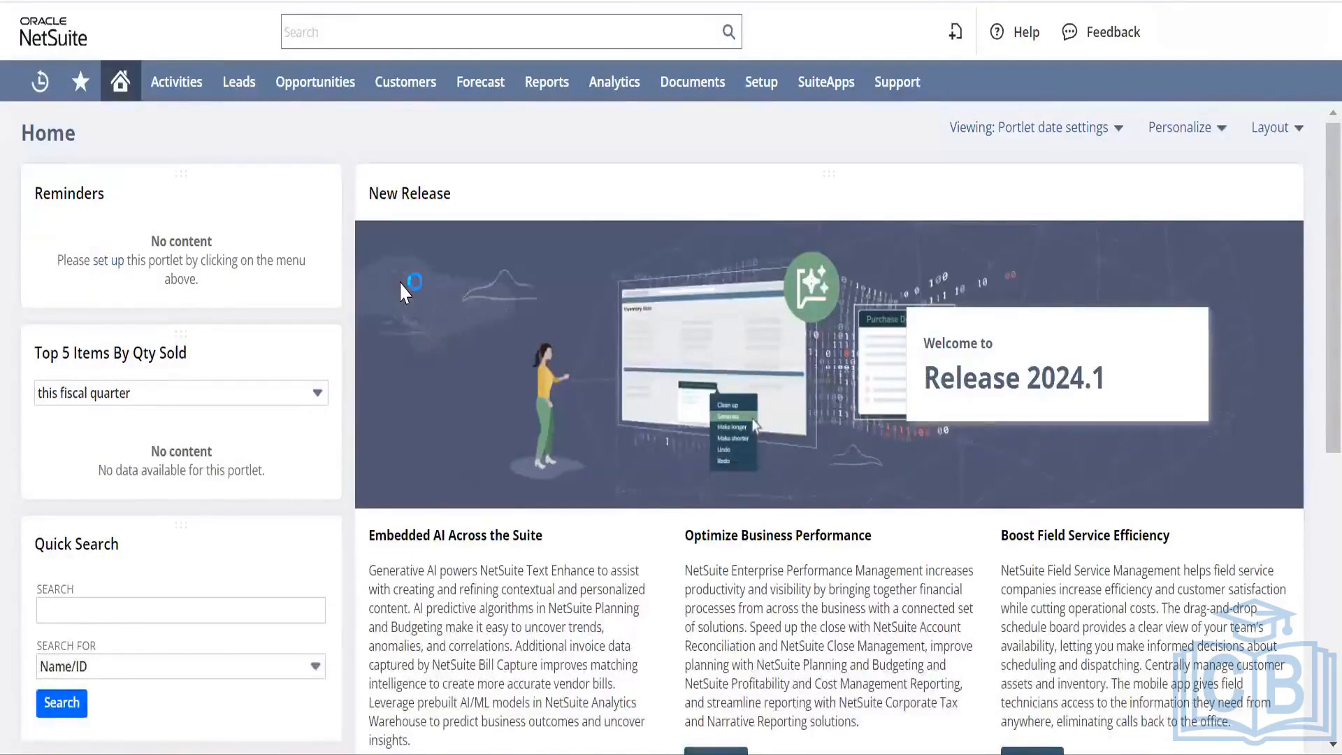
- Start a new lead record from the lead relationships and set its type to Company
{"action": "mouse_move", "coordinate": [238, 86]}
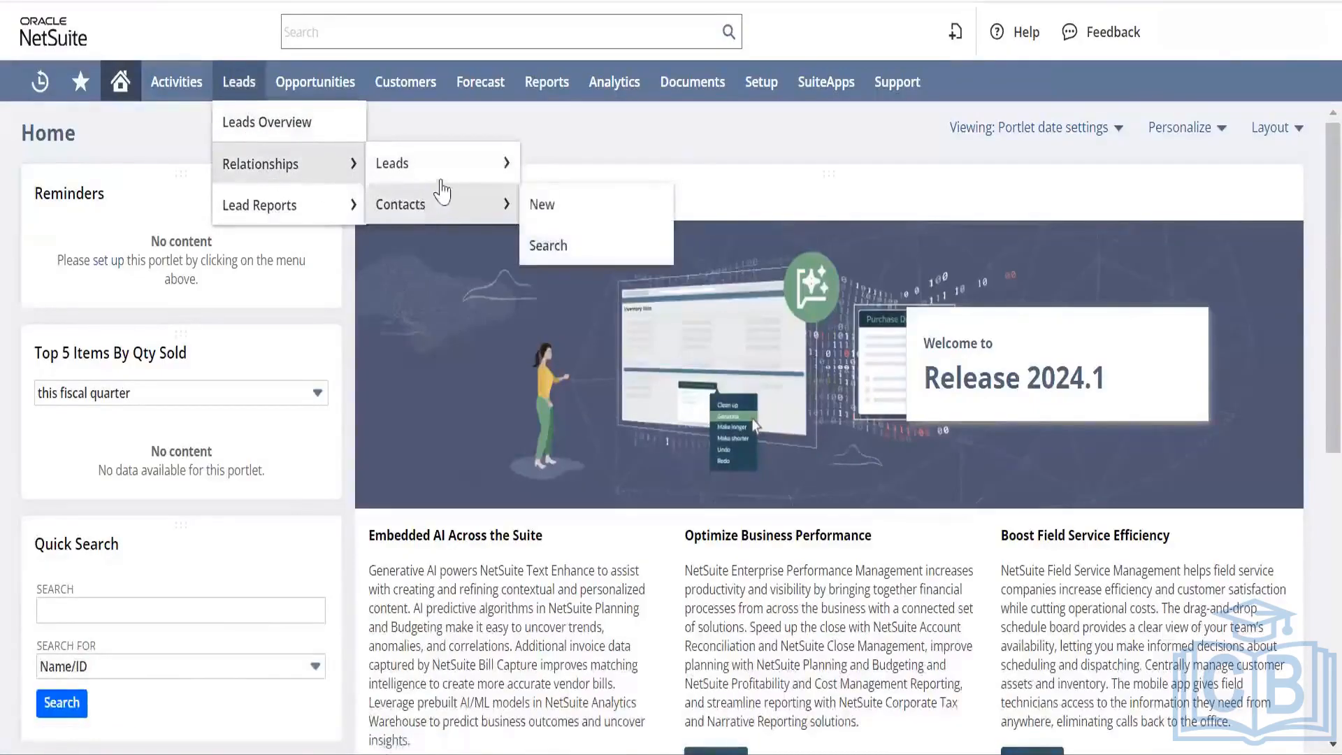
{"action": "left_click", "coordinate": [548, 165]}
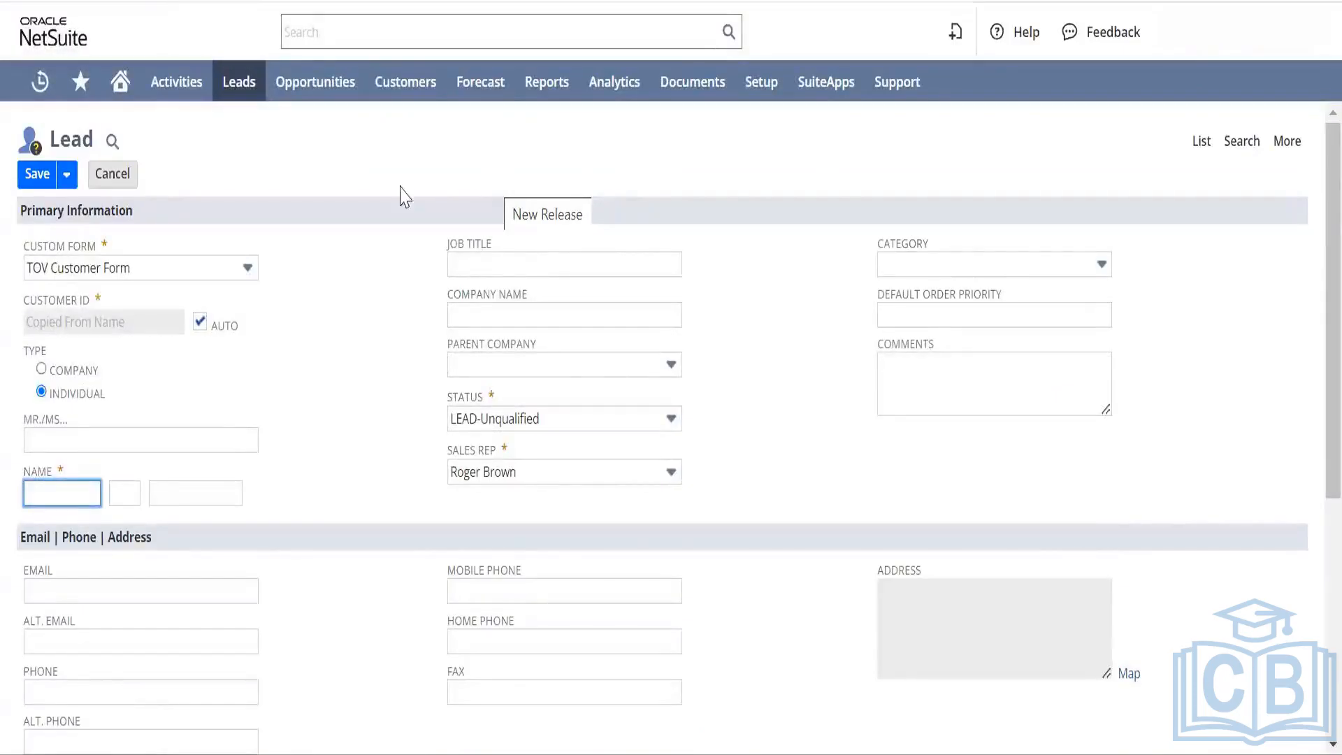
{"action": "scroll", "coordinate": [396, 401], "scroll_direction": "down", "scroll_amount": 2}
{"action": "scroll", "coordinate": [396, 401], "scroll_direction": "up", "scroll_amount": 1}
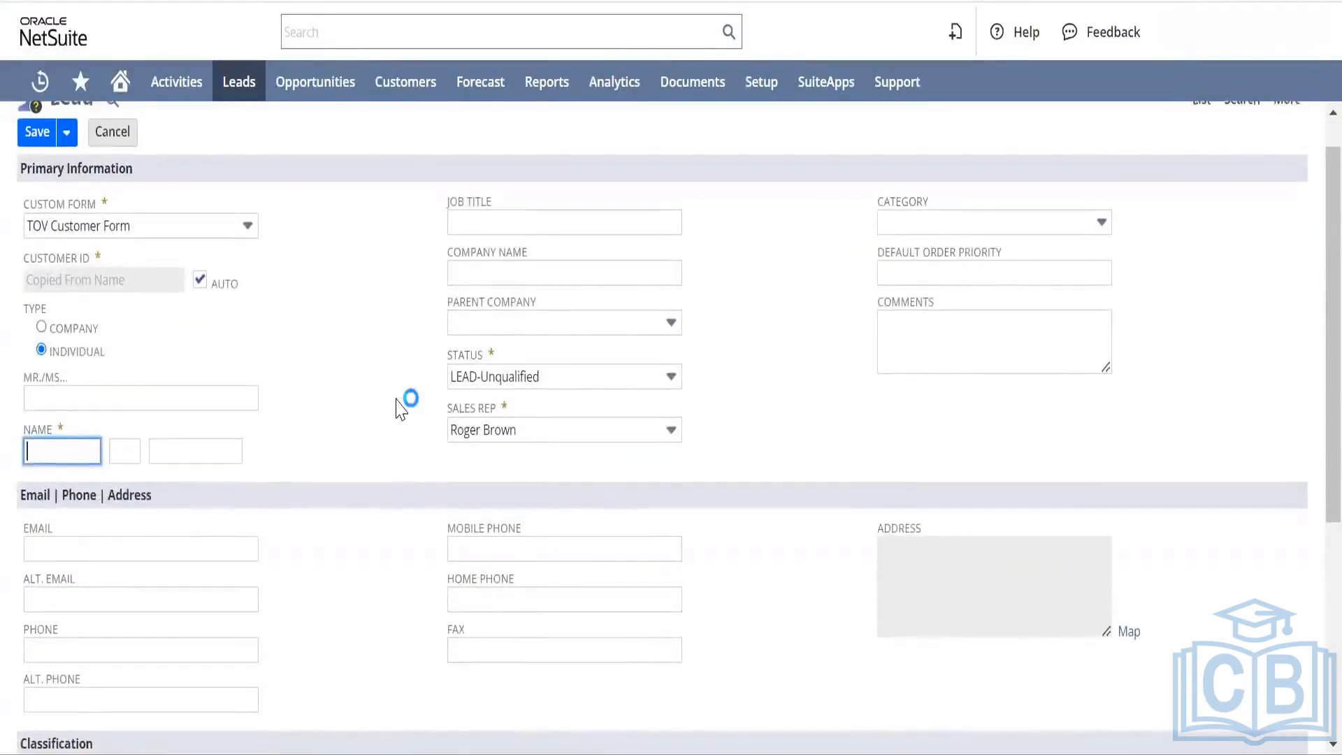
{"action": "left_click", "coordinate": [48, 328]}
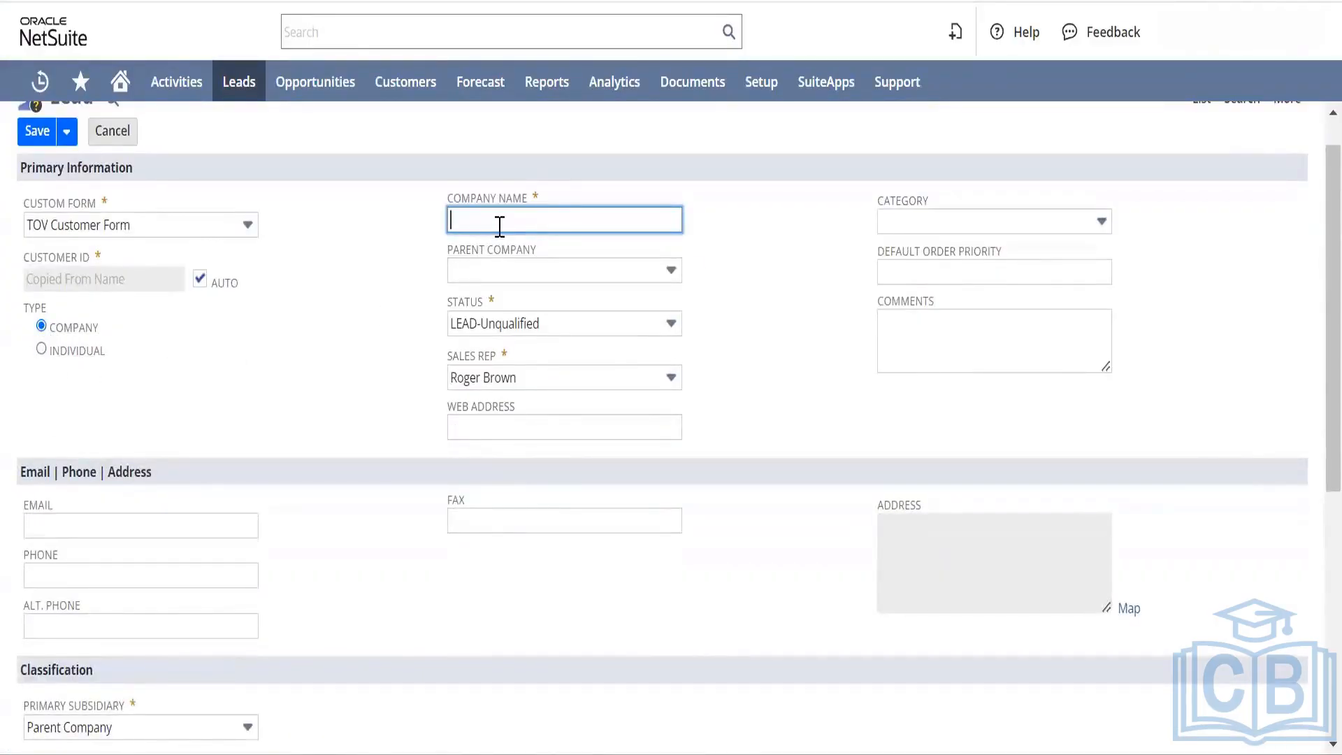
- Enter ABCD Limited as the lead's company name and set its status to LEAD-Qualified
{"action": "type", "text": "T"}
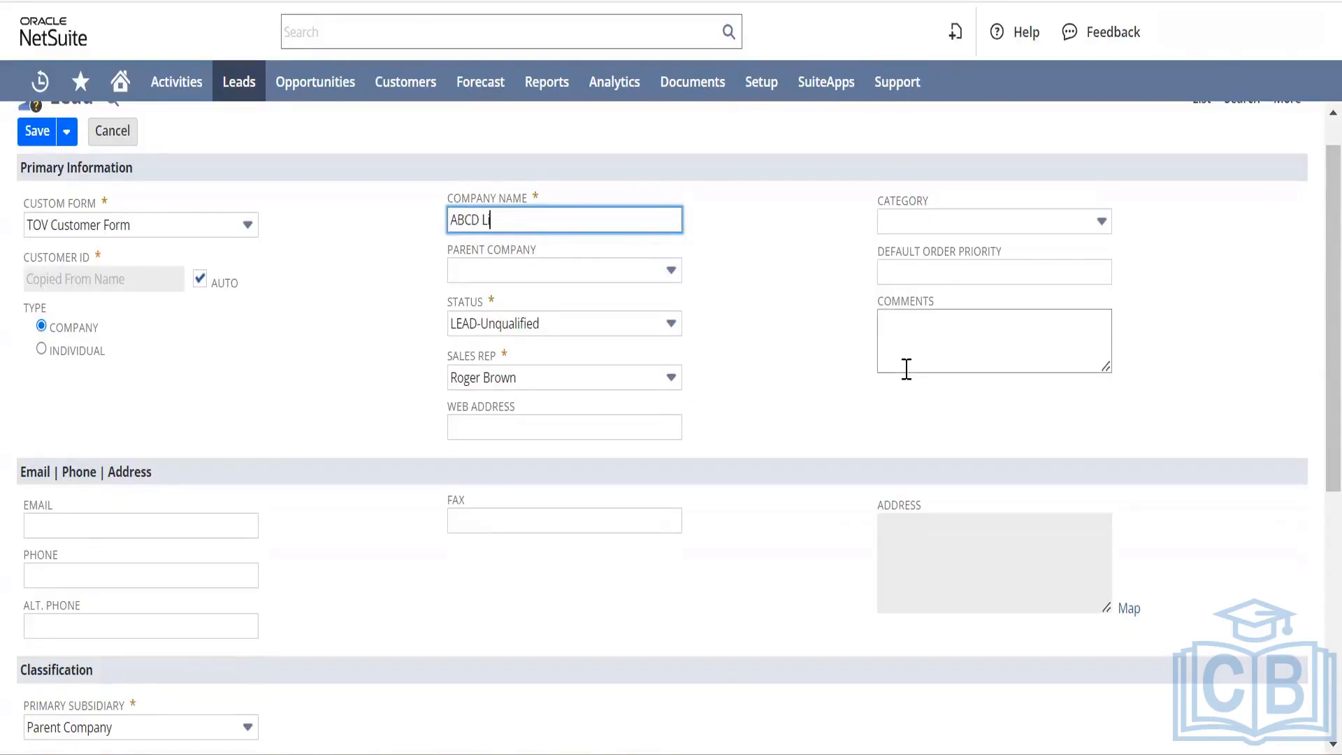
{"action": "key", "text": "Tab"}
{"action": "key", "text": "Tab"}
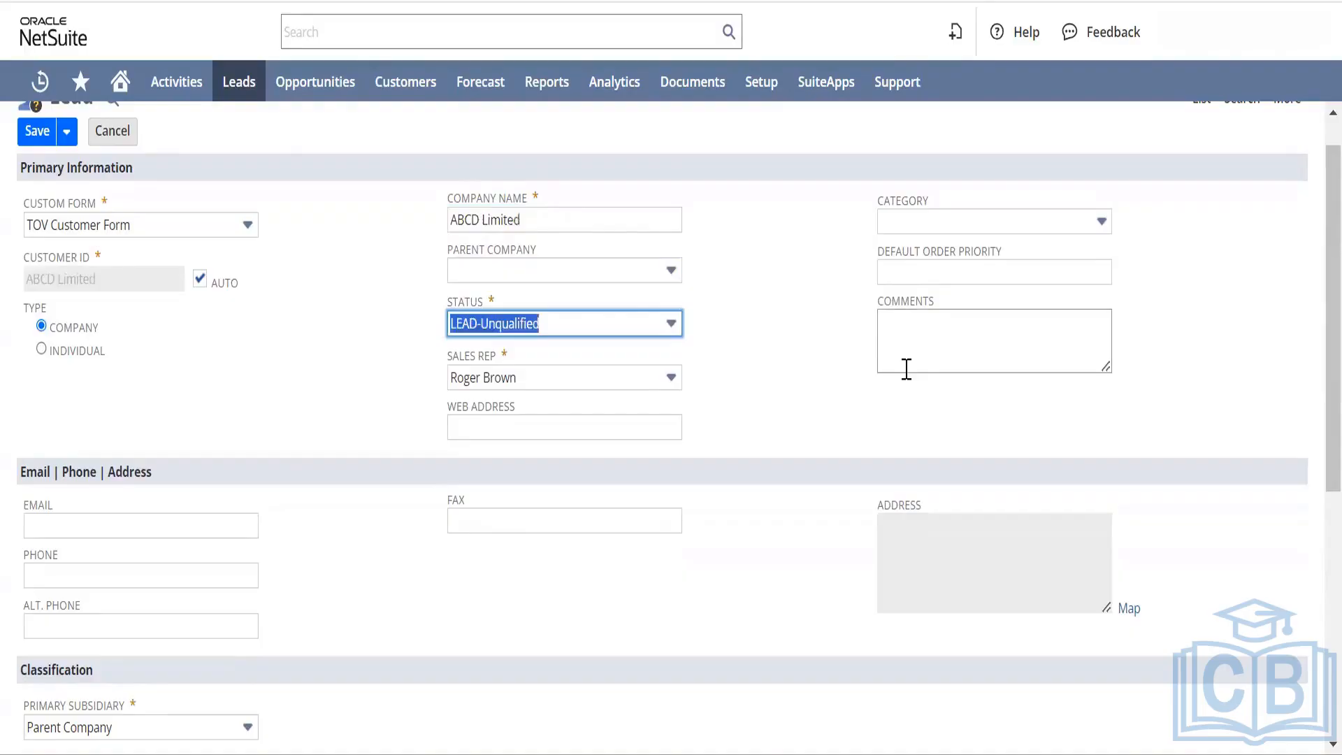
{"action": "left_click", "coordinate": [620, 327]}
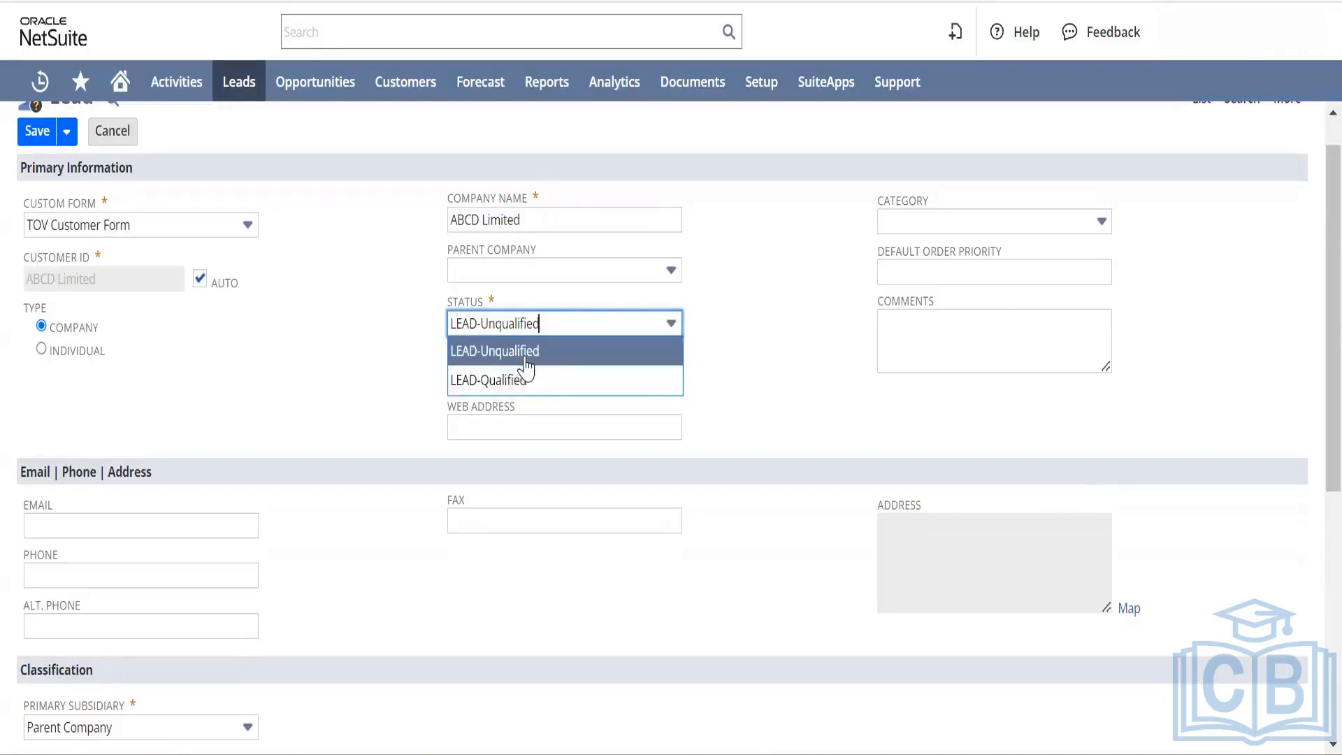
{"action": "left_click", "coordinate": [552, 382]}
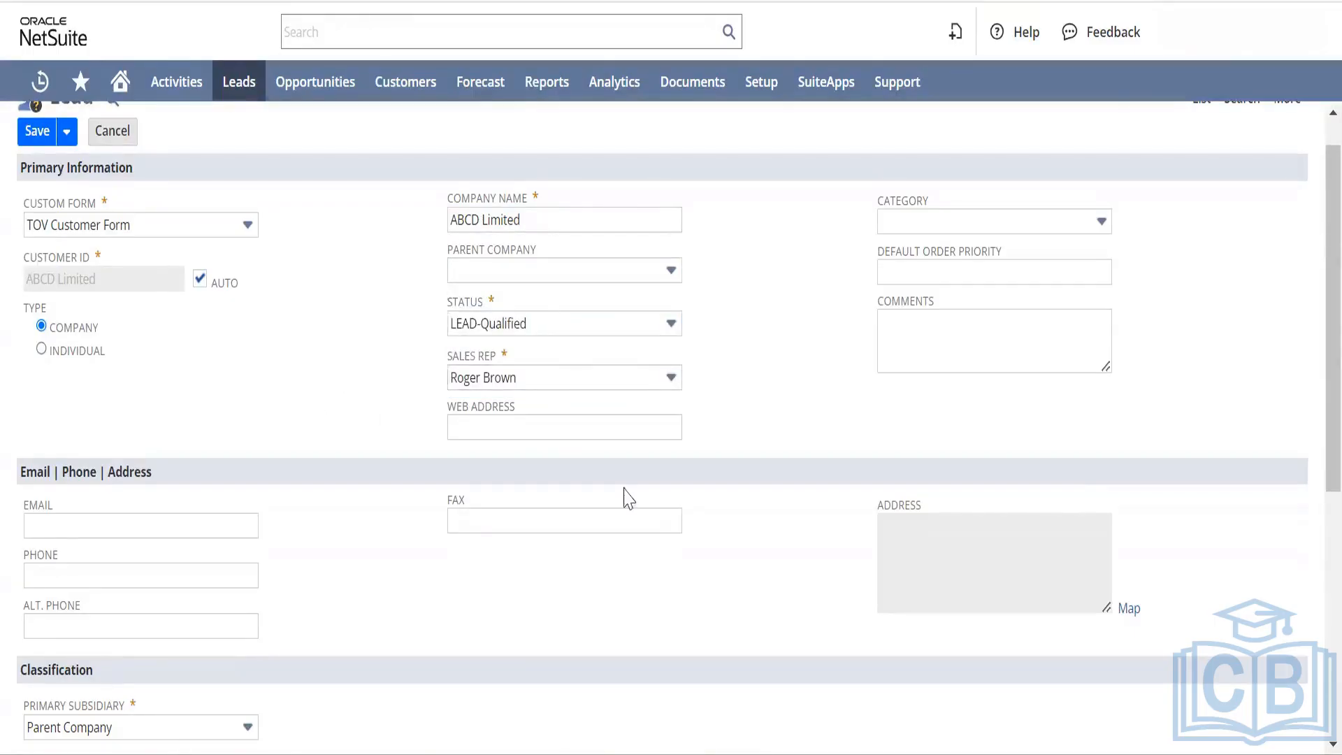
- Review the new lead's classification fields and relationships section, including the primary subsidiary
{"action": "scroll", "coordinate": [447, 410], "scroll_direction": "down", "scroll_amount": 5}
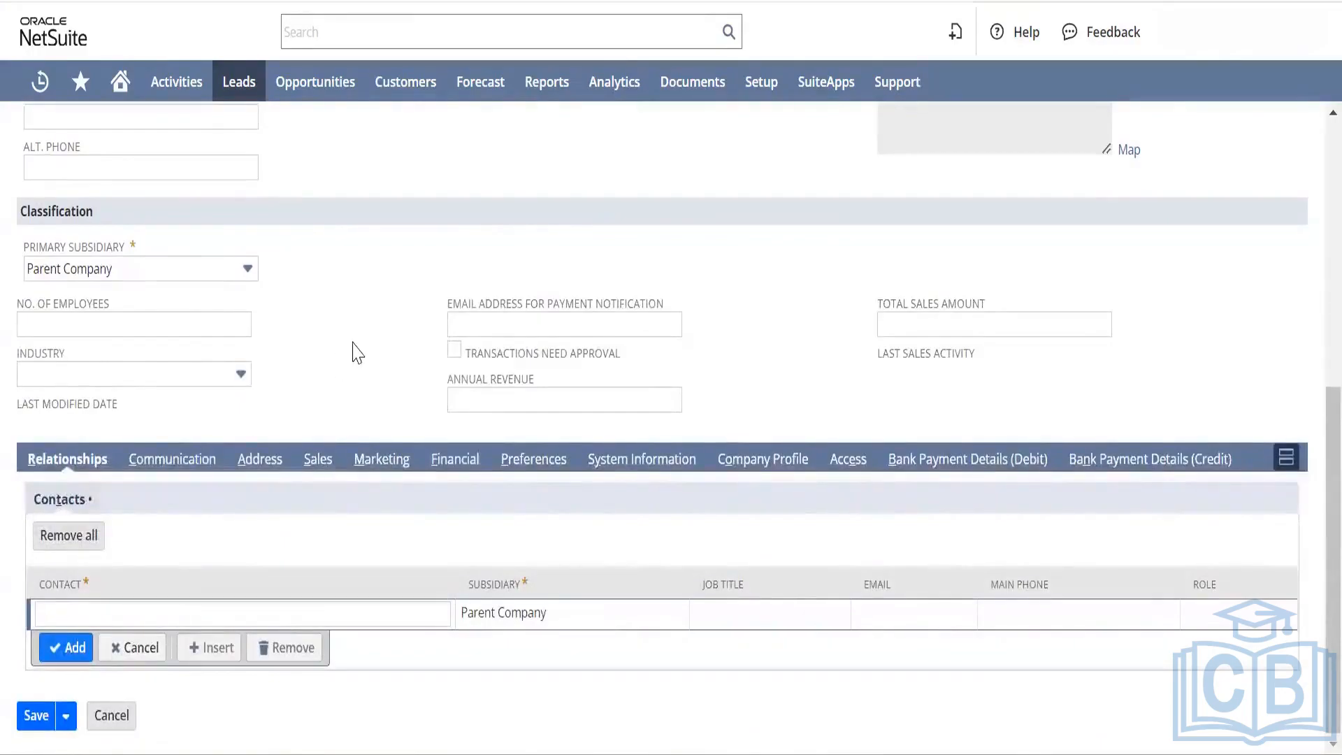
{"action": "scroll", "coordinate": [353, 353], "scroll_direction": "up", "scroll_amount": 2}
{"action": "left_click", "coordinate": [186, 428]}
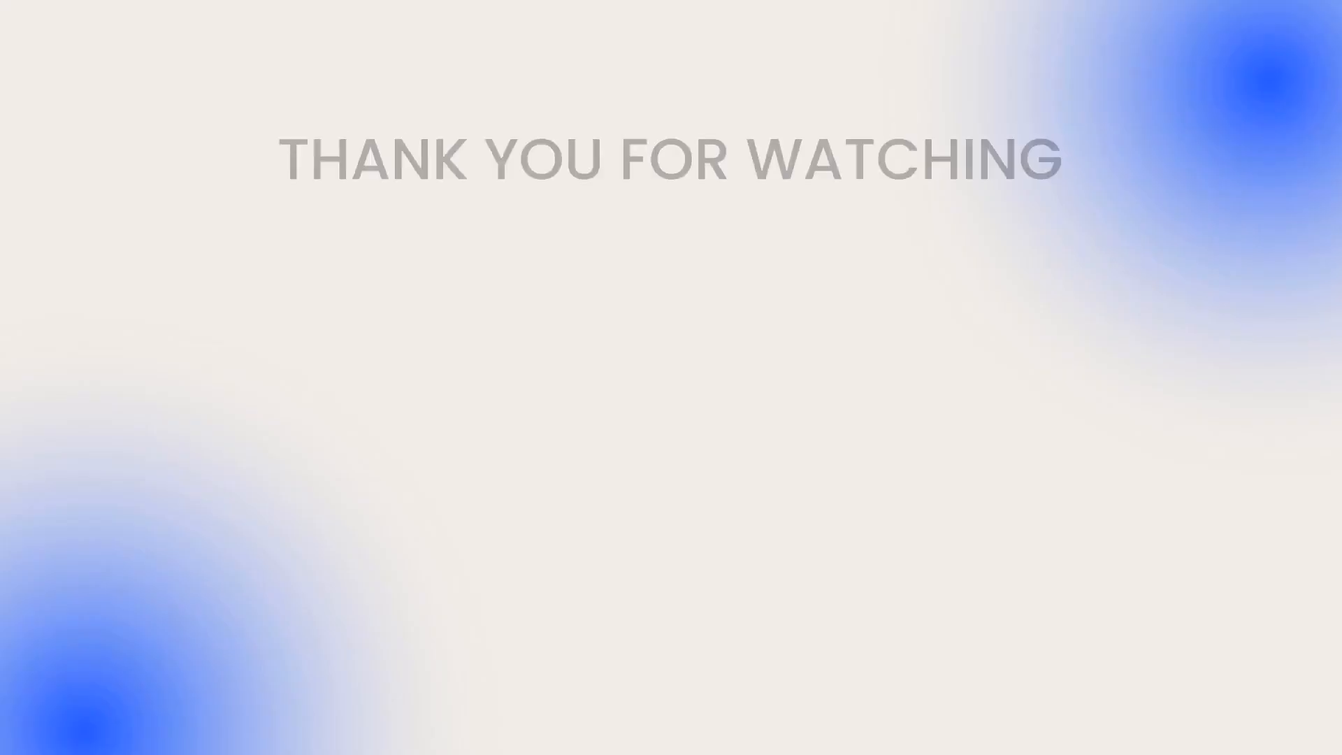